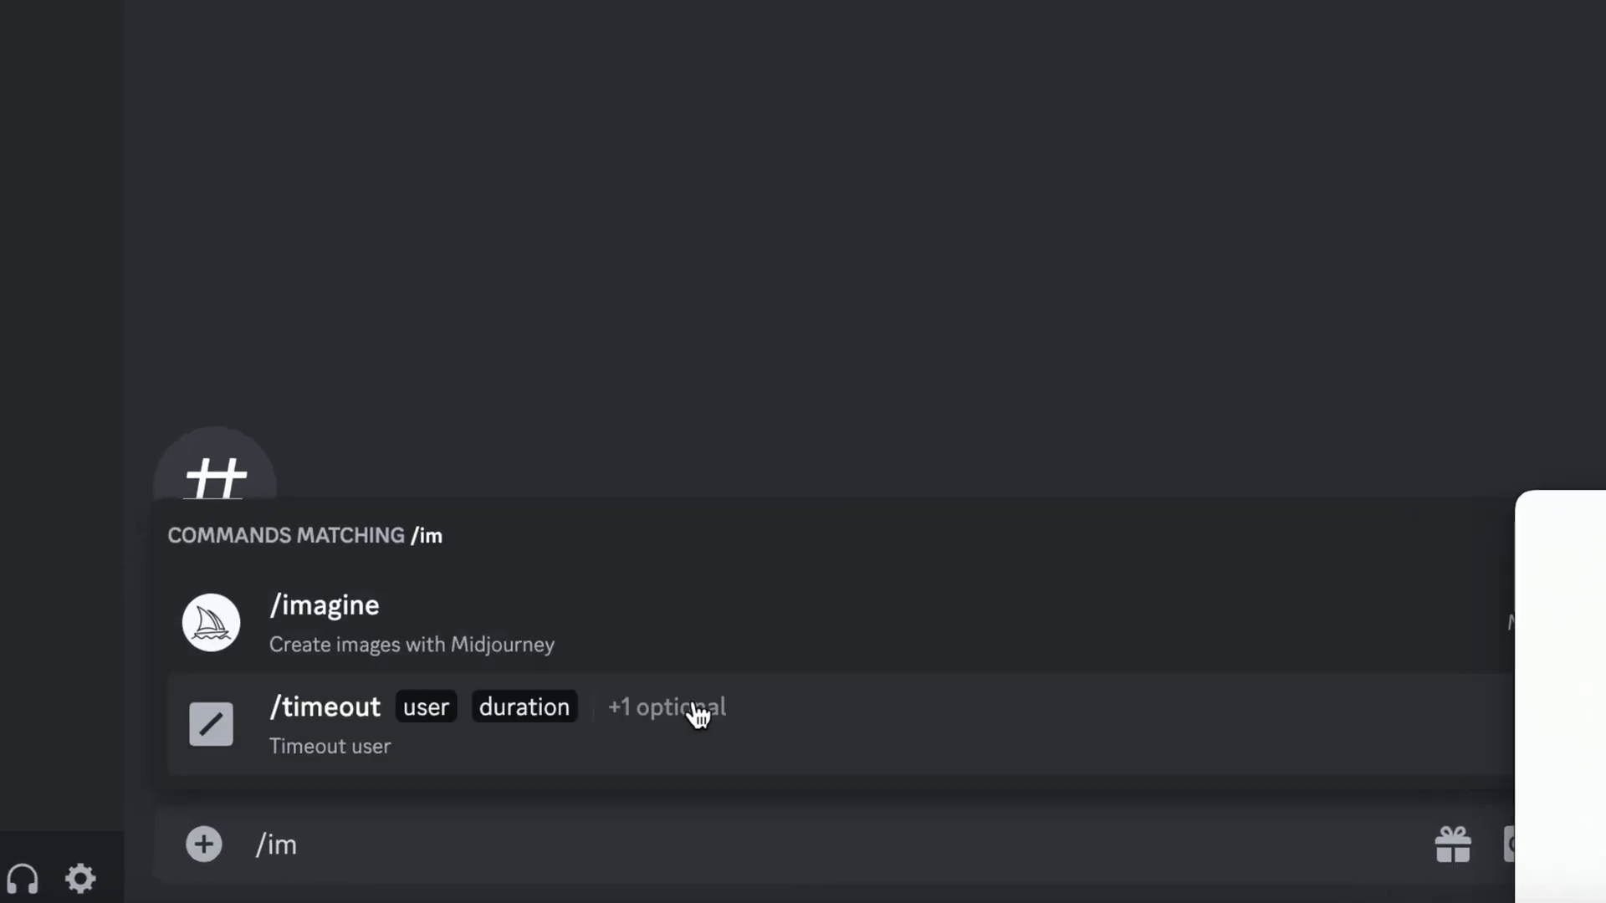
Step: Submit /imagine 'a racecar race in tennessee with many fans in the crowd --chaos 1'
click(713, 569)
text(a race)
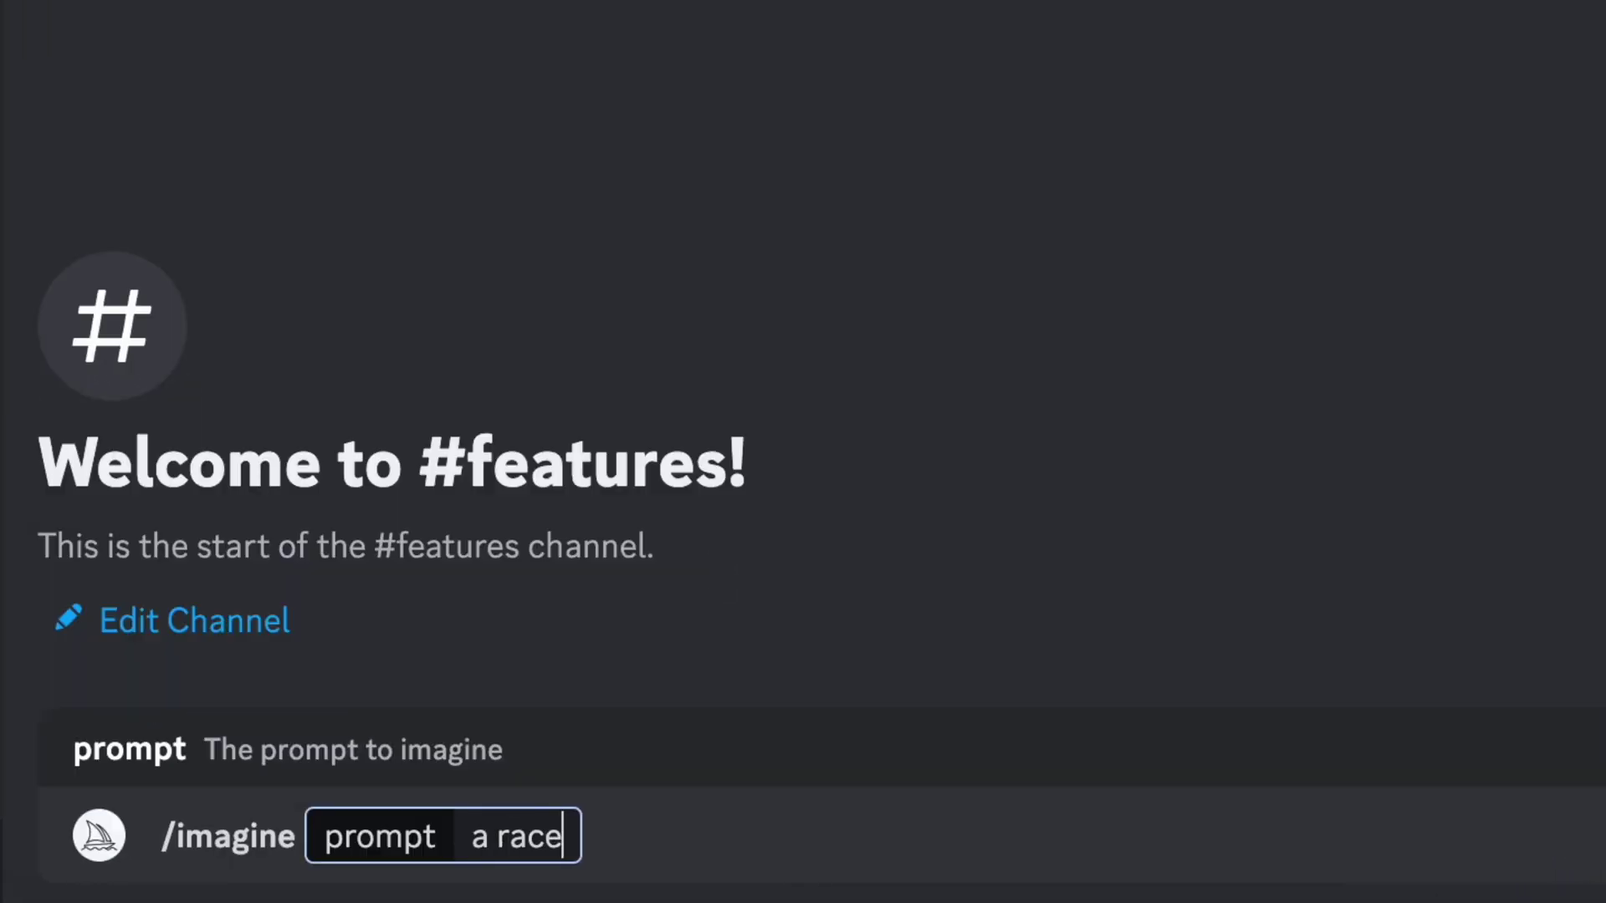
text(car race in tenn)
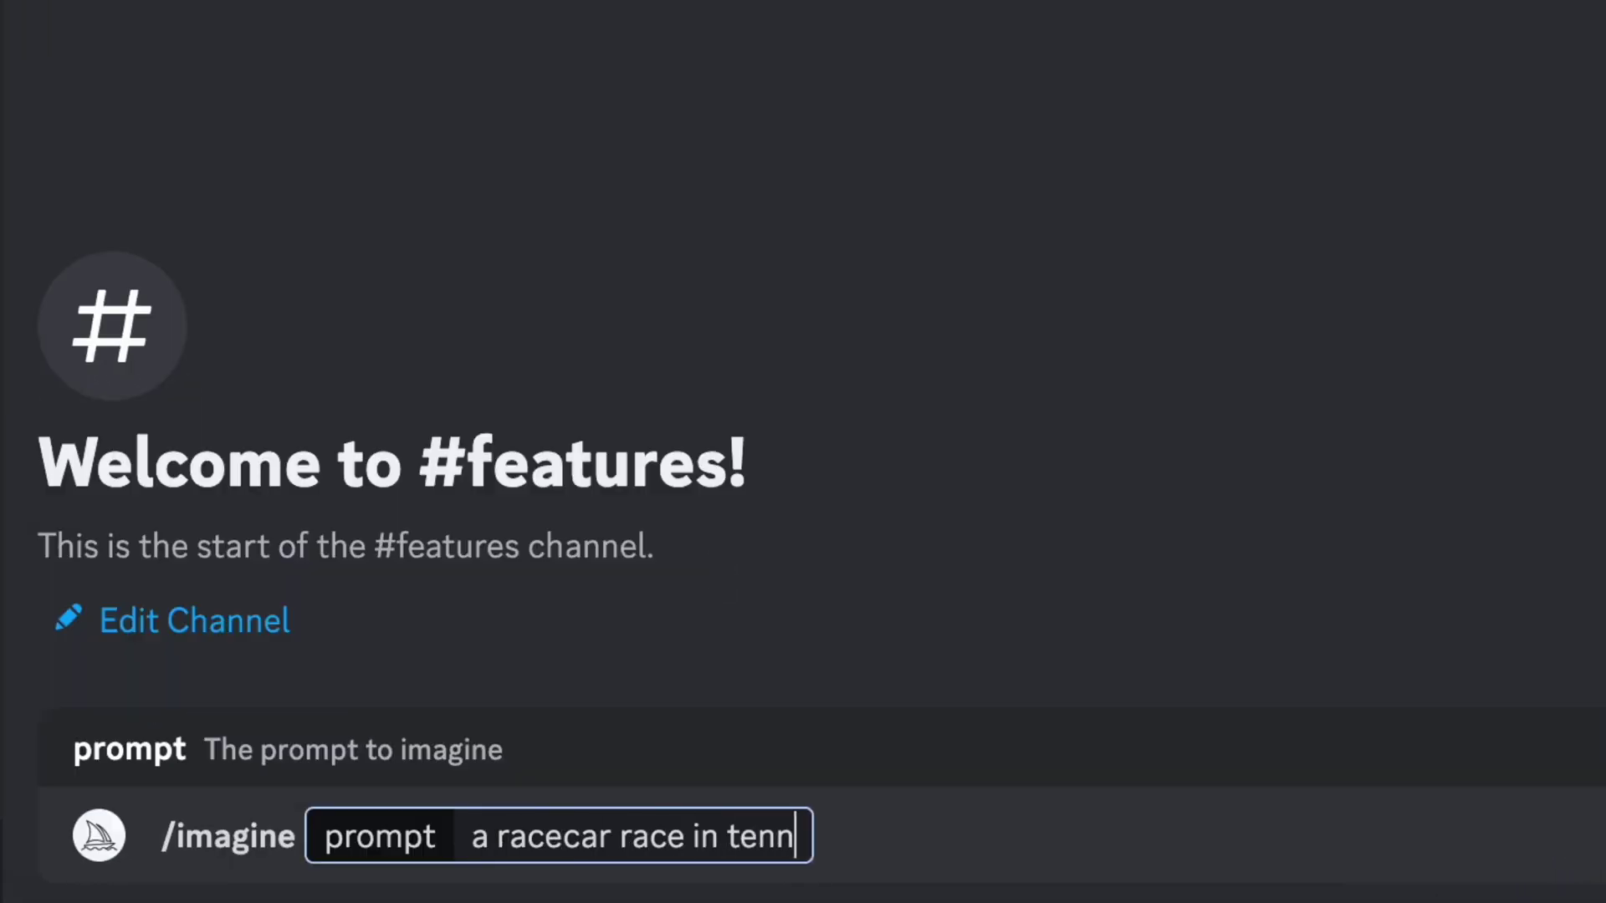
text(essee with many )
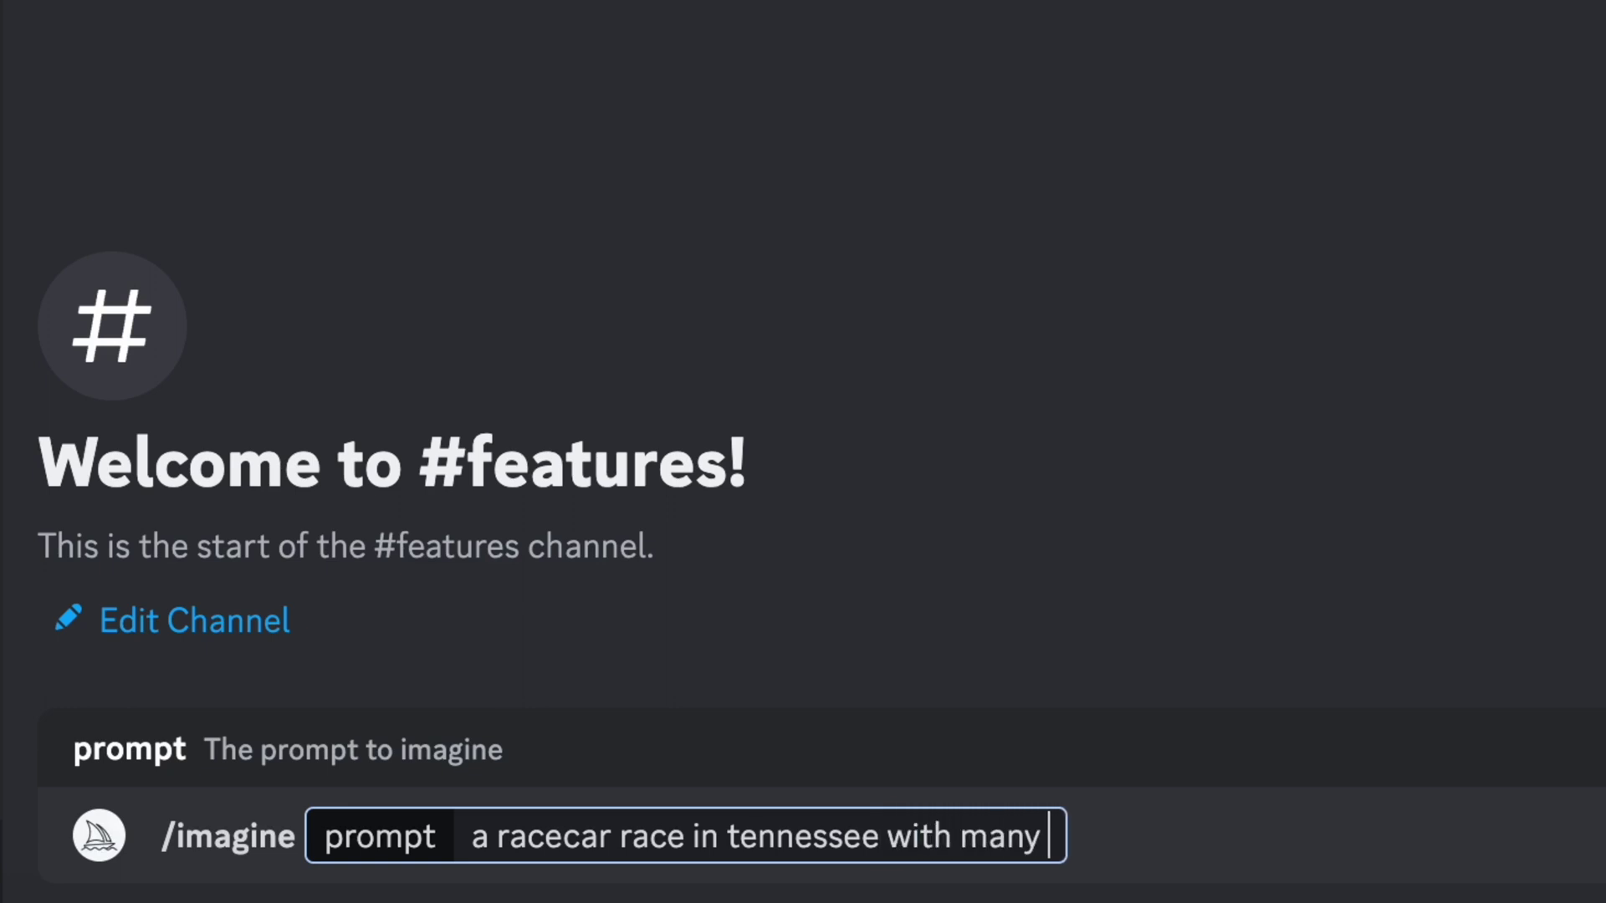
text(fans in the cro)
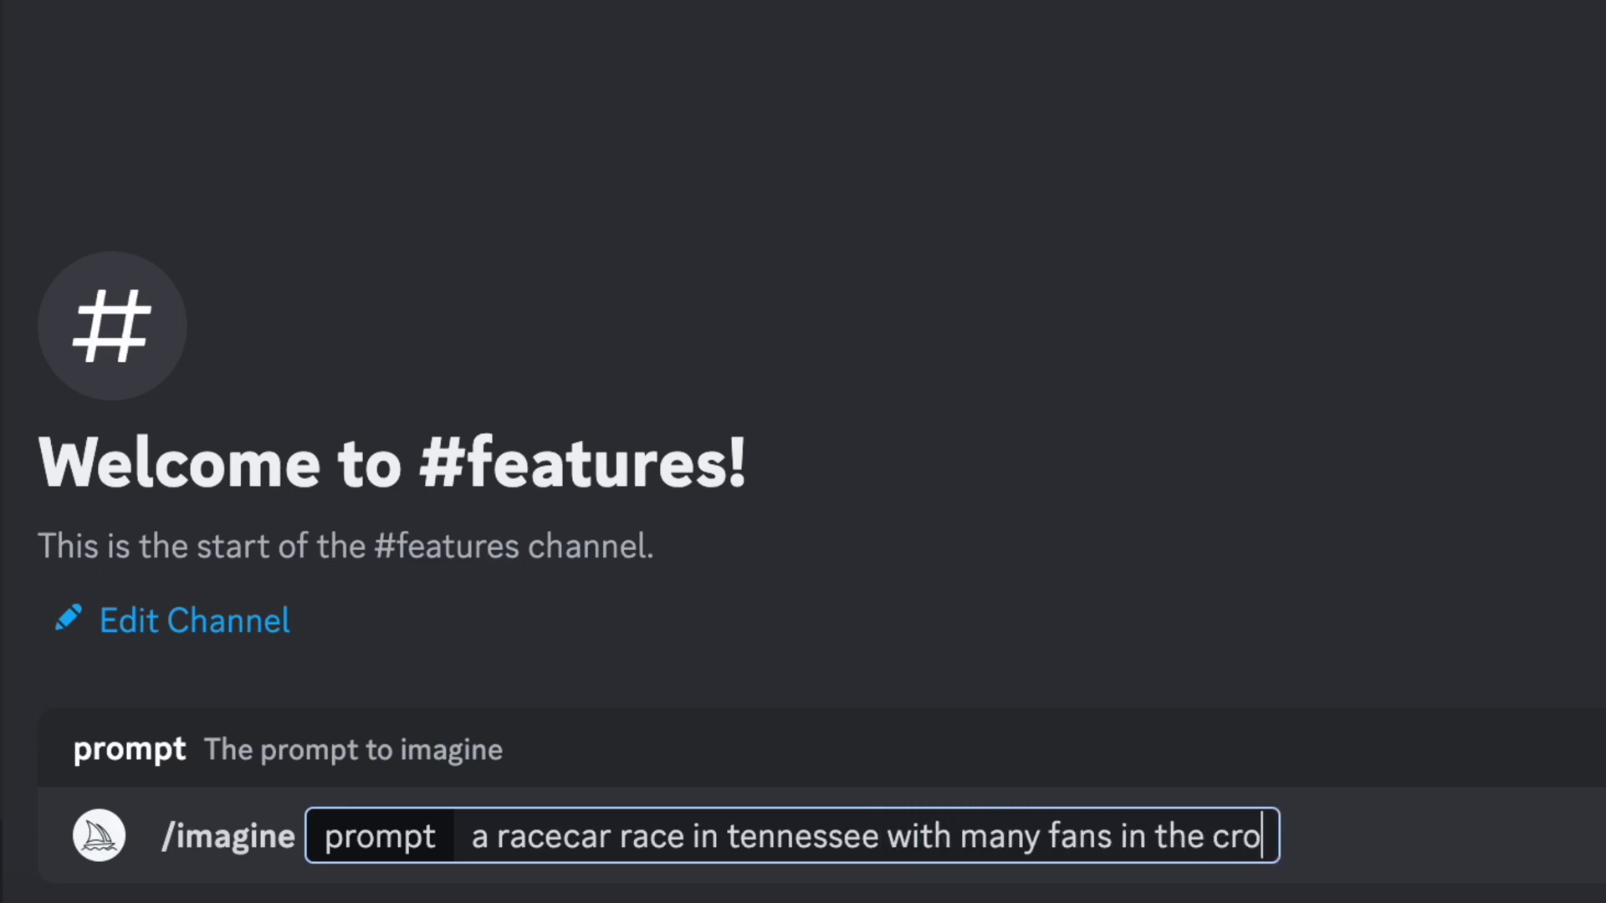
text(wd )
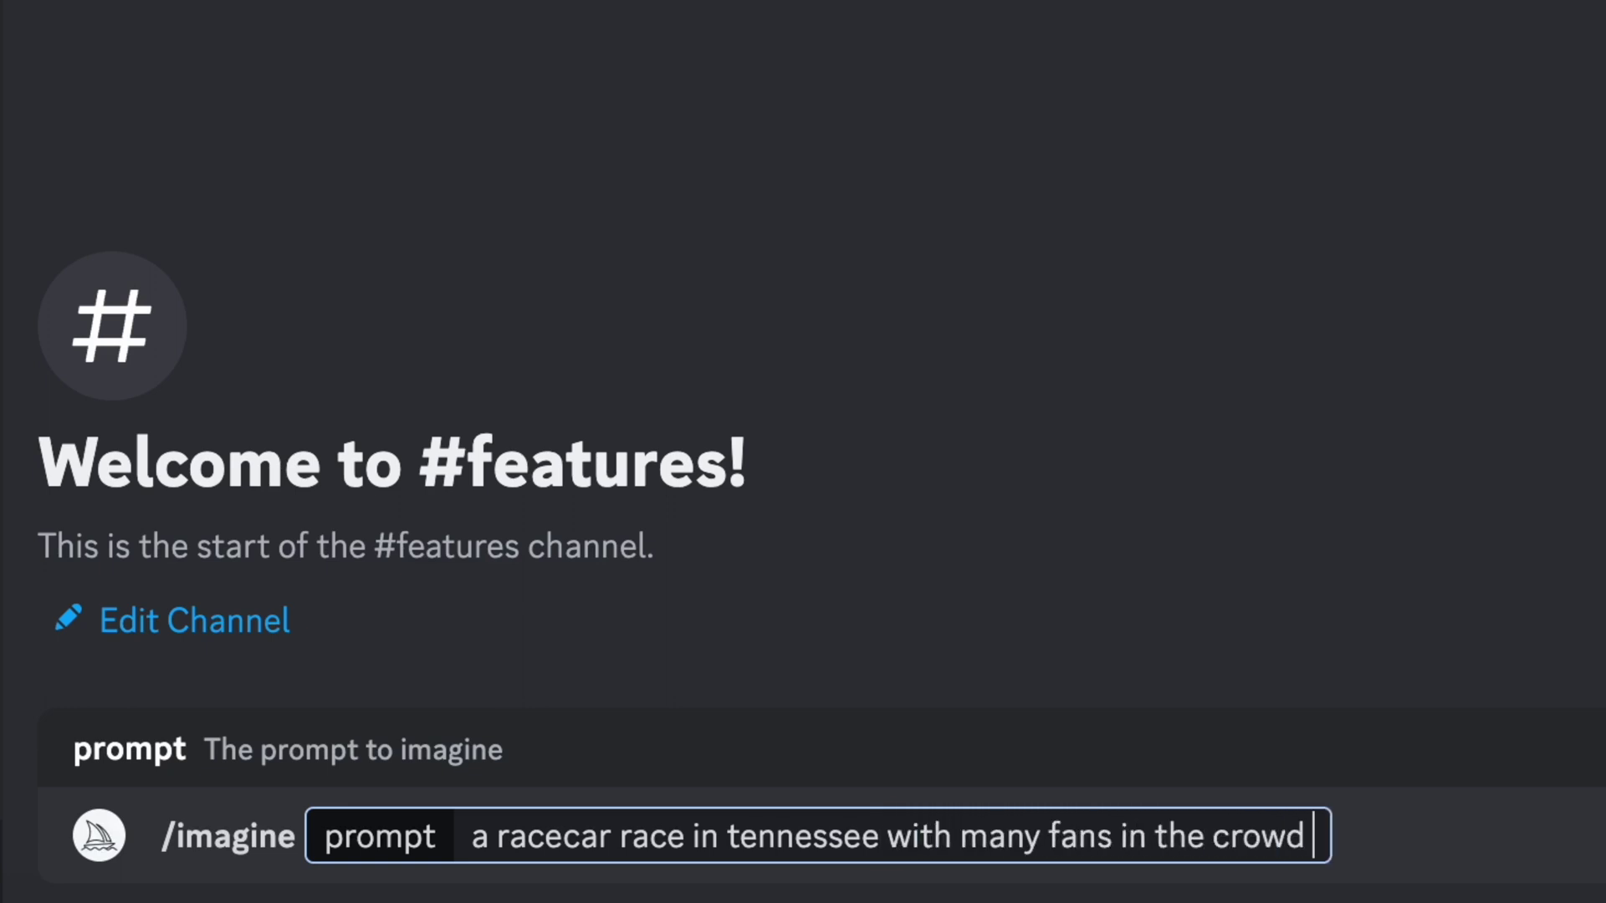
text(--)
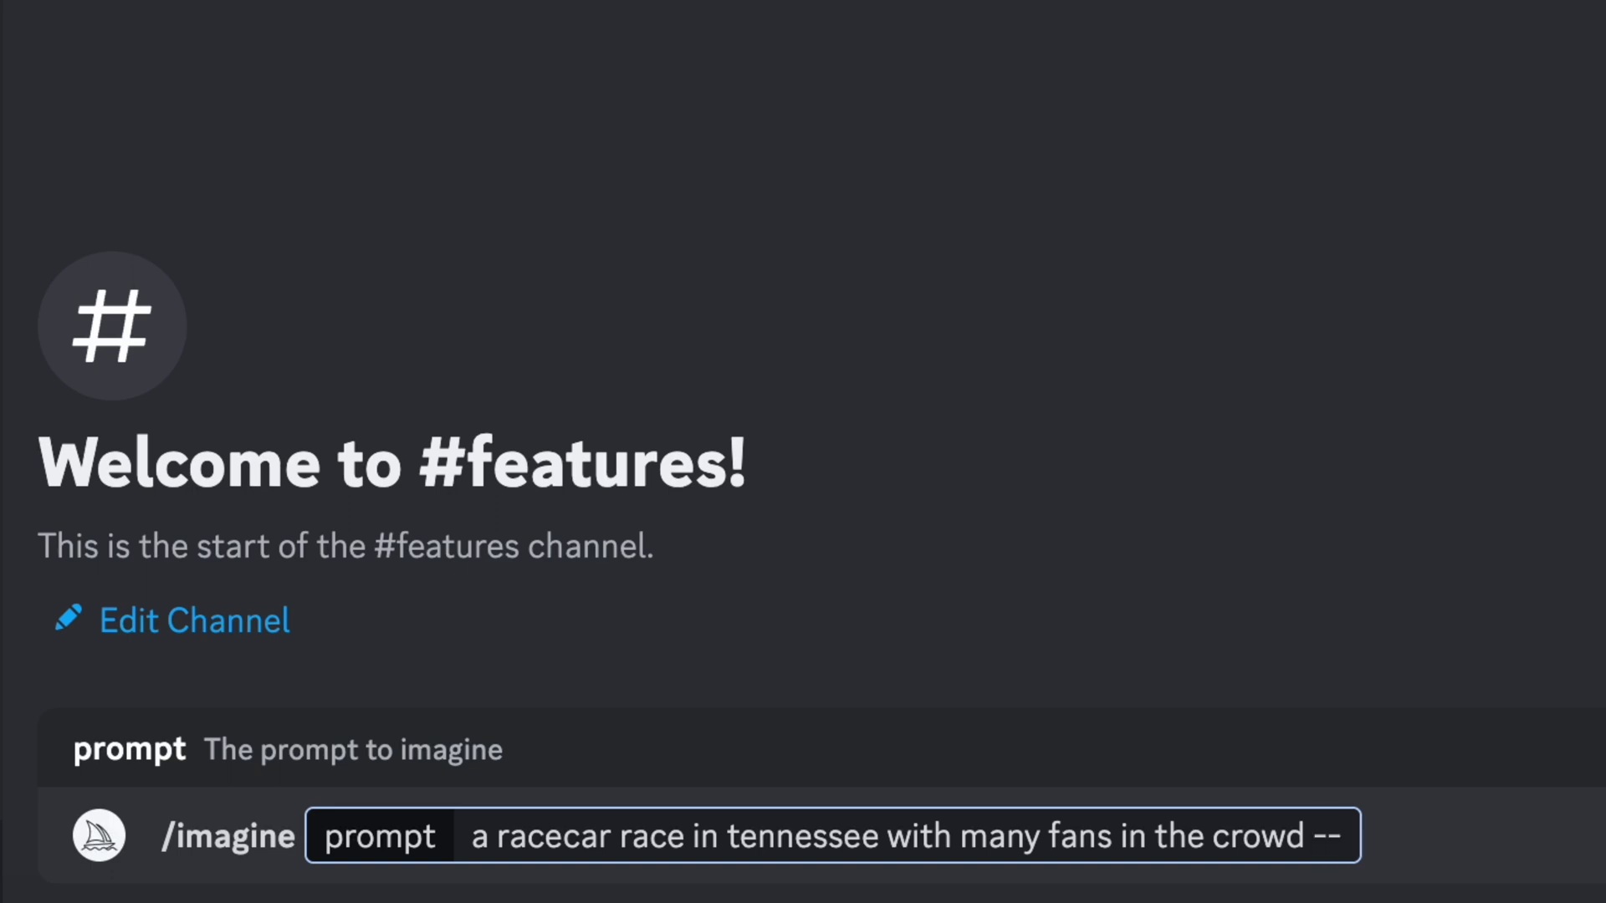
text(chaos 1)
key(Return)
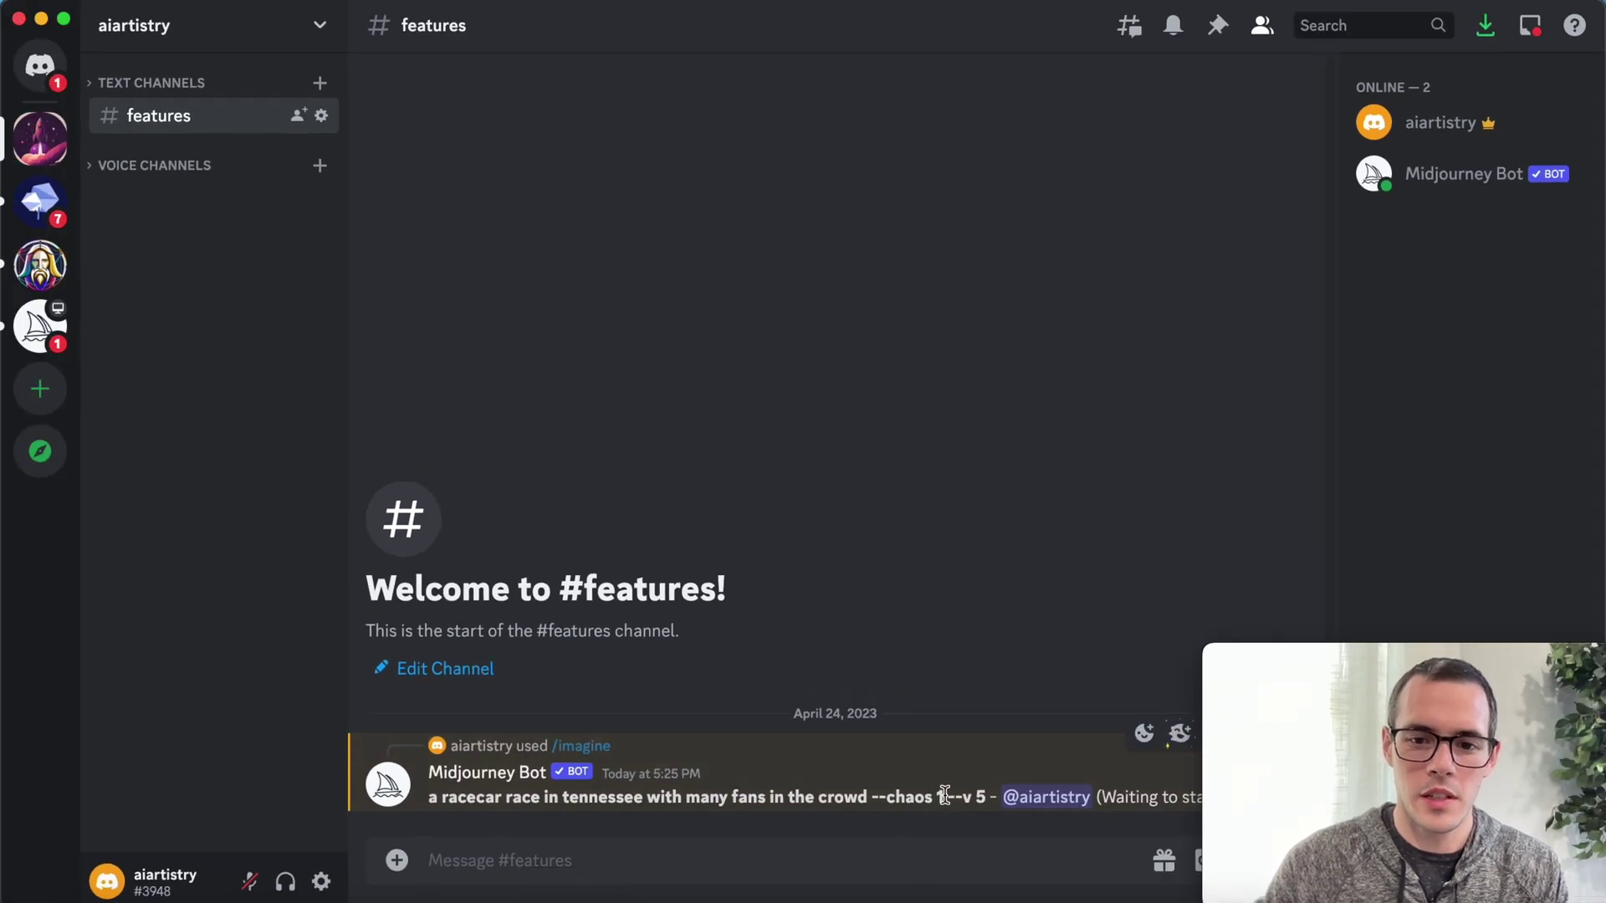
Step: Copy the racecar prompt into a new /imagine command and delete its chaos value 1
drag(944, 794, 431, 800)
key(ctrl+c)
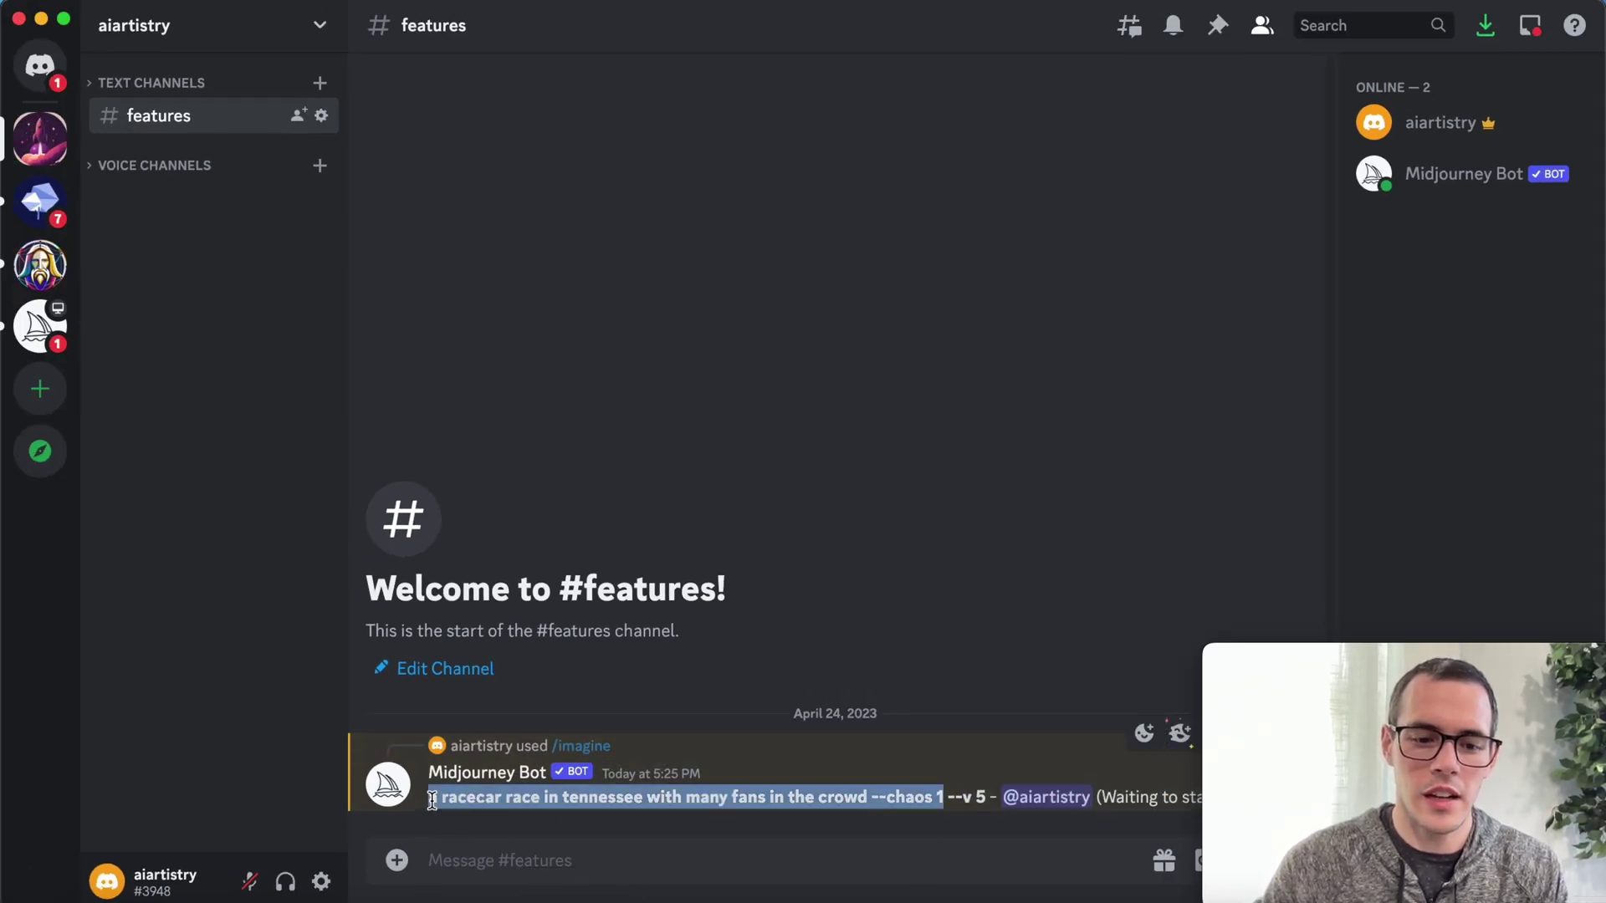
click(463, 857)
text(/im)
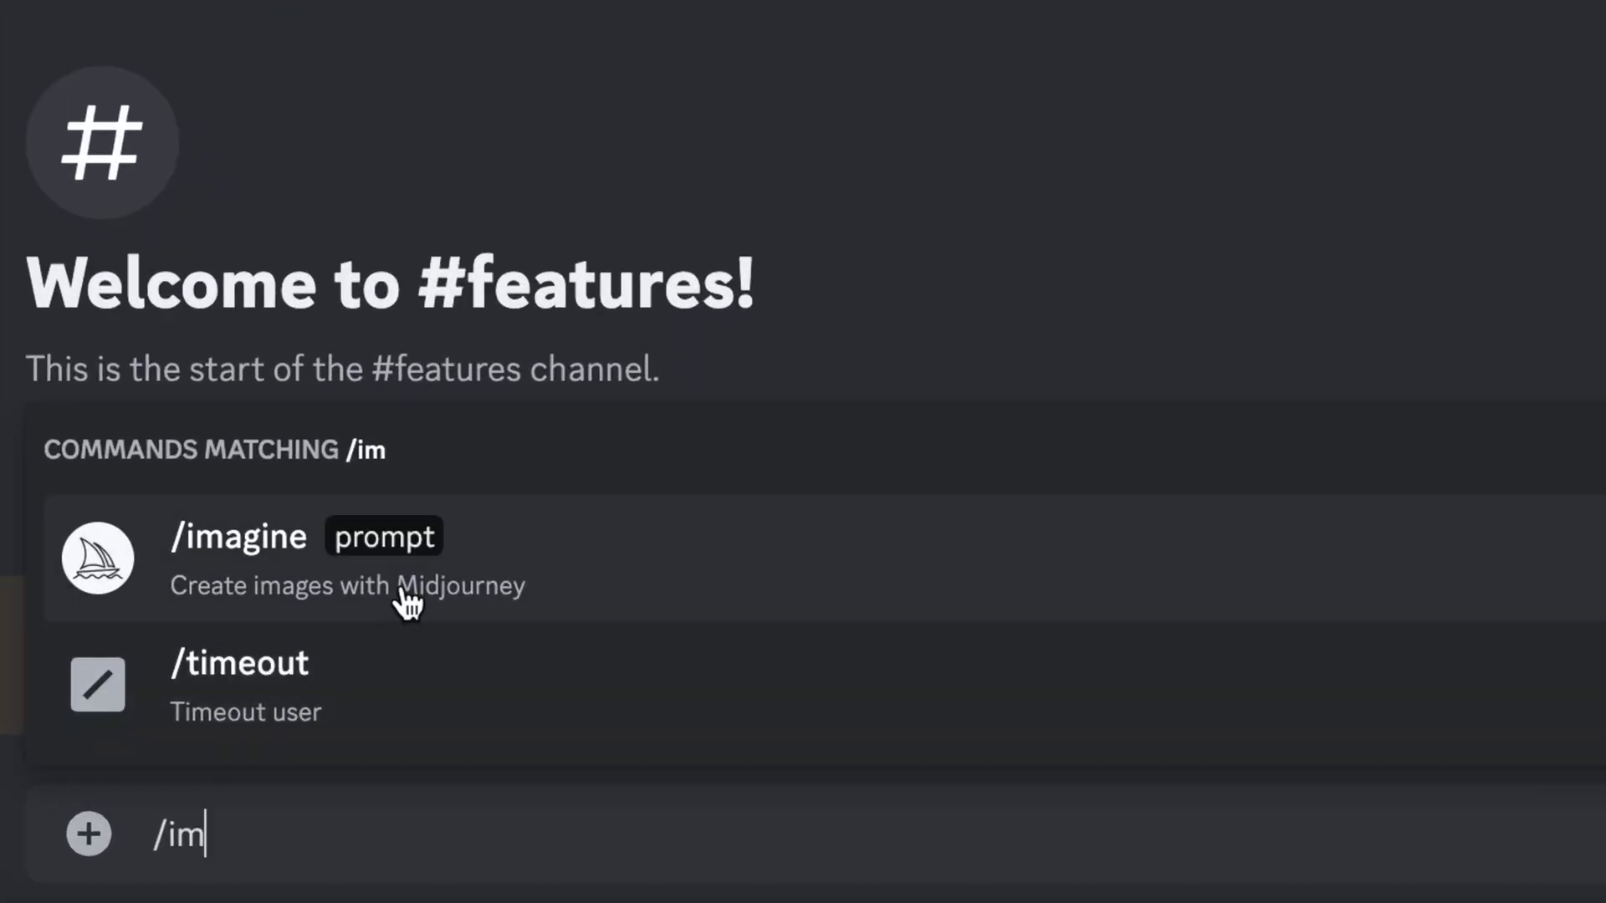
click(400, 588)
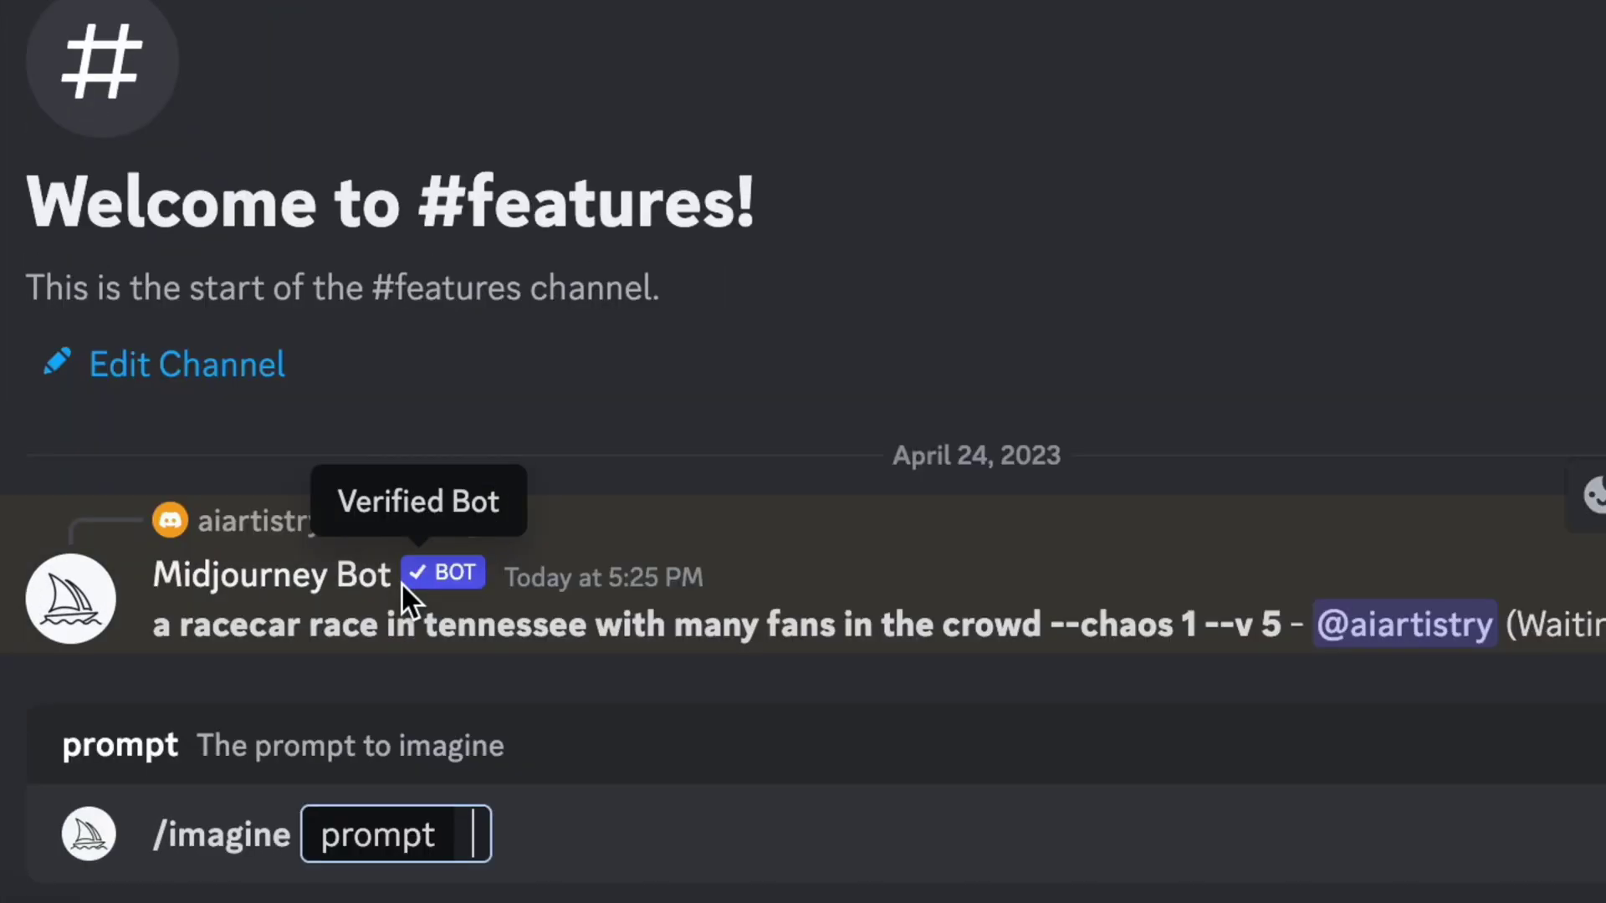
key(ctrl+v)
key(BackSpace)
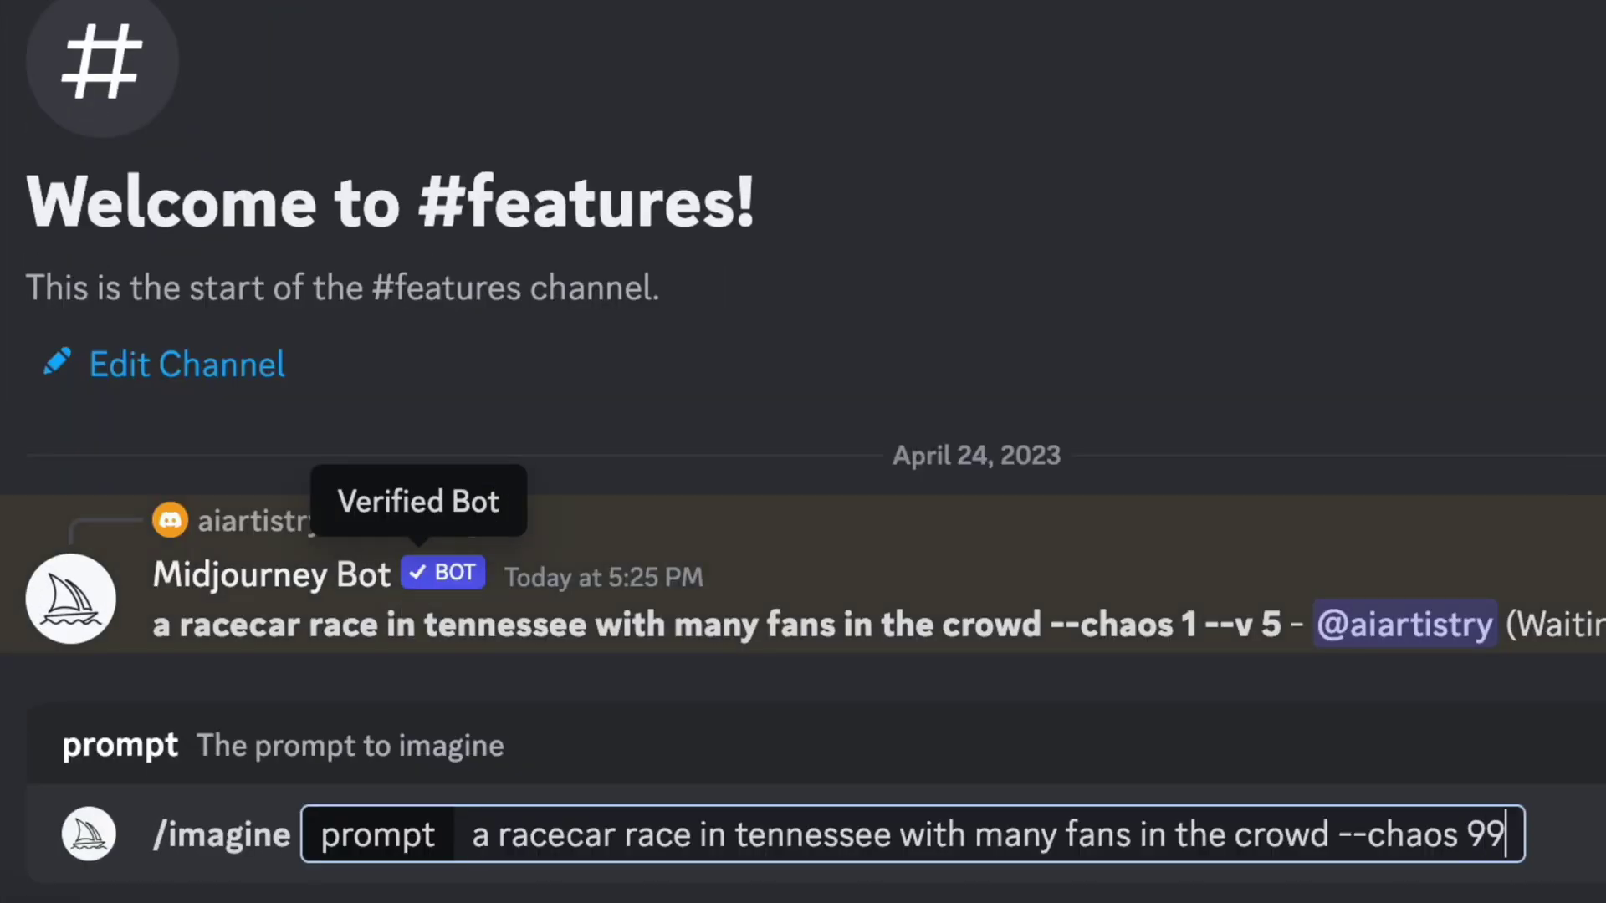
Step: Set the chaos value to 99 and send the racecar prompt
text(99)
key(Return)
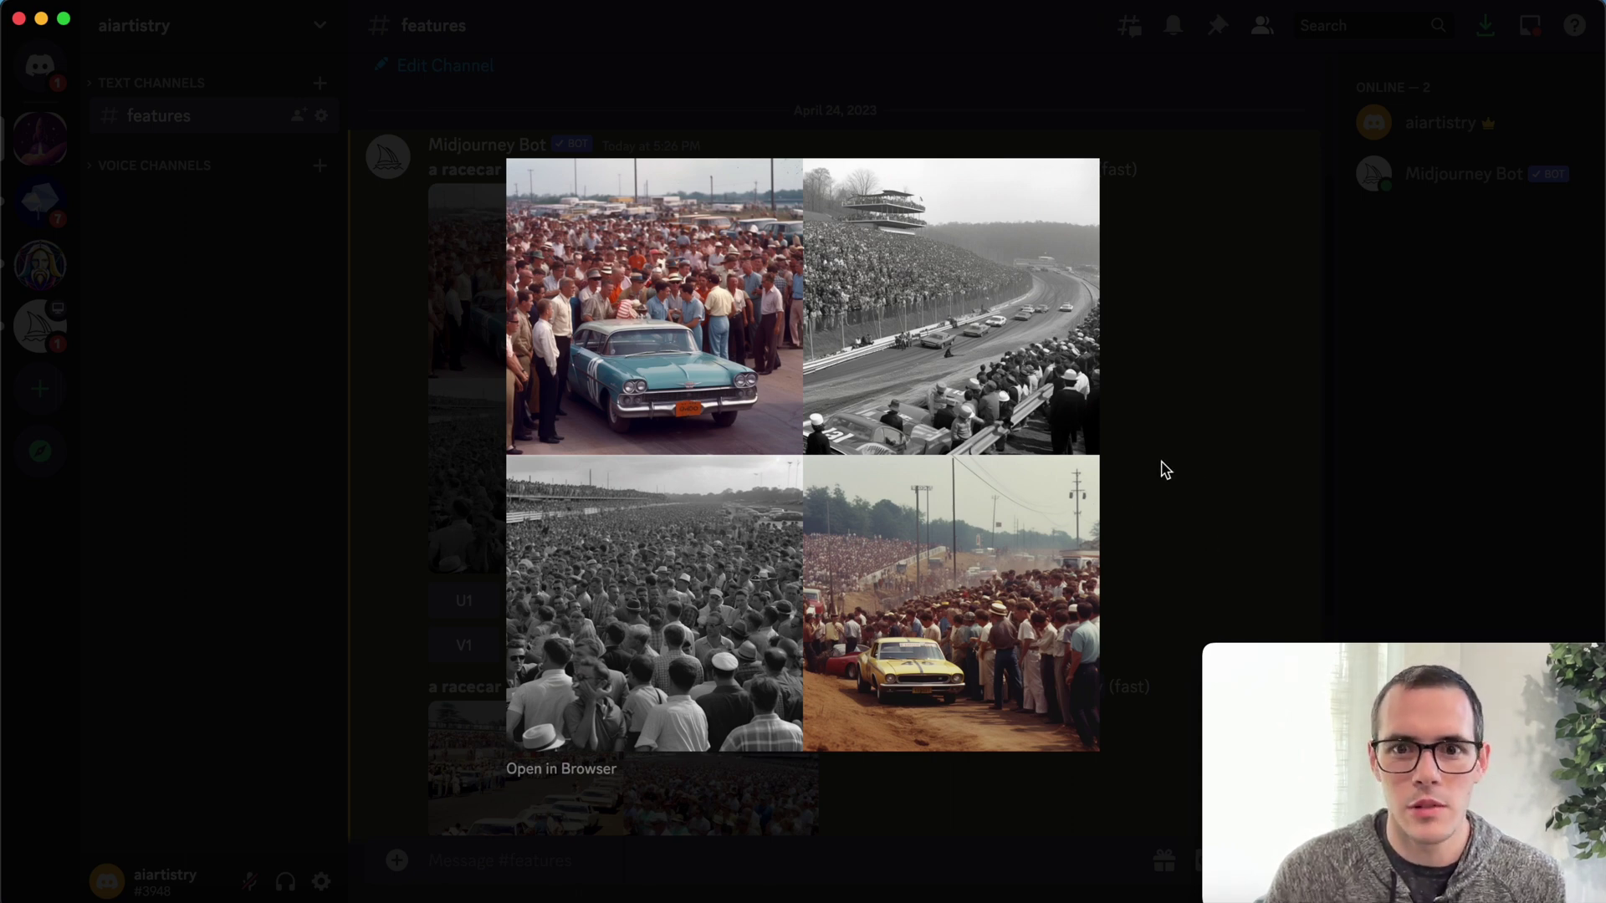
click(1165, 470)
scroll(1163, 470, down, 5)
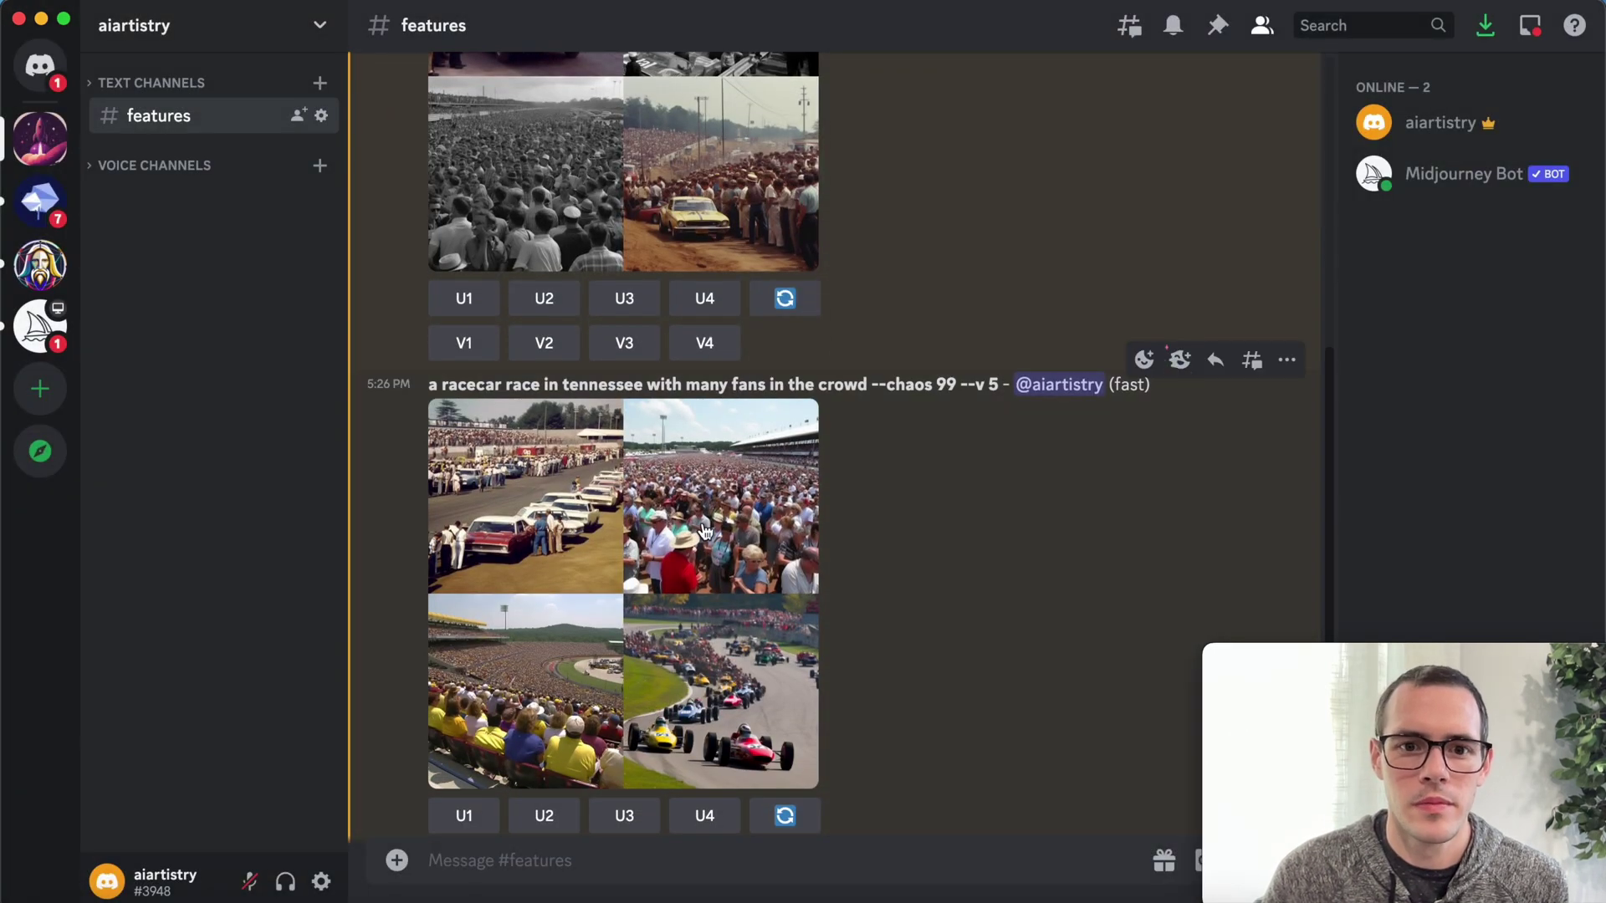
click(705, 532)
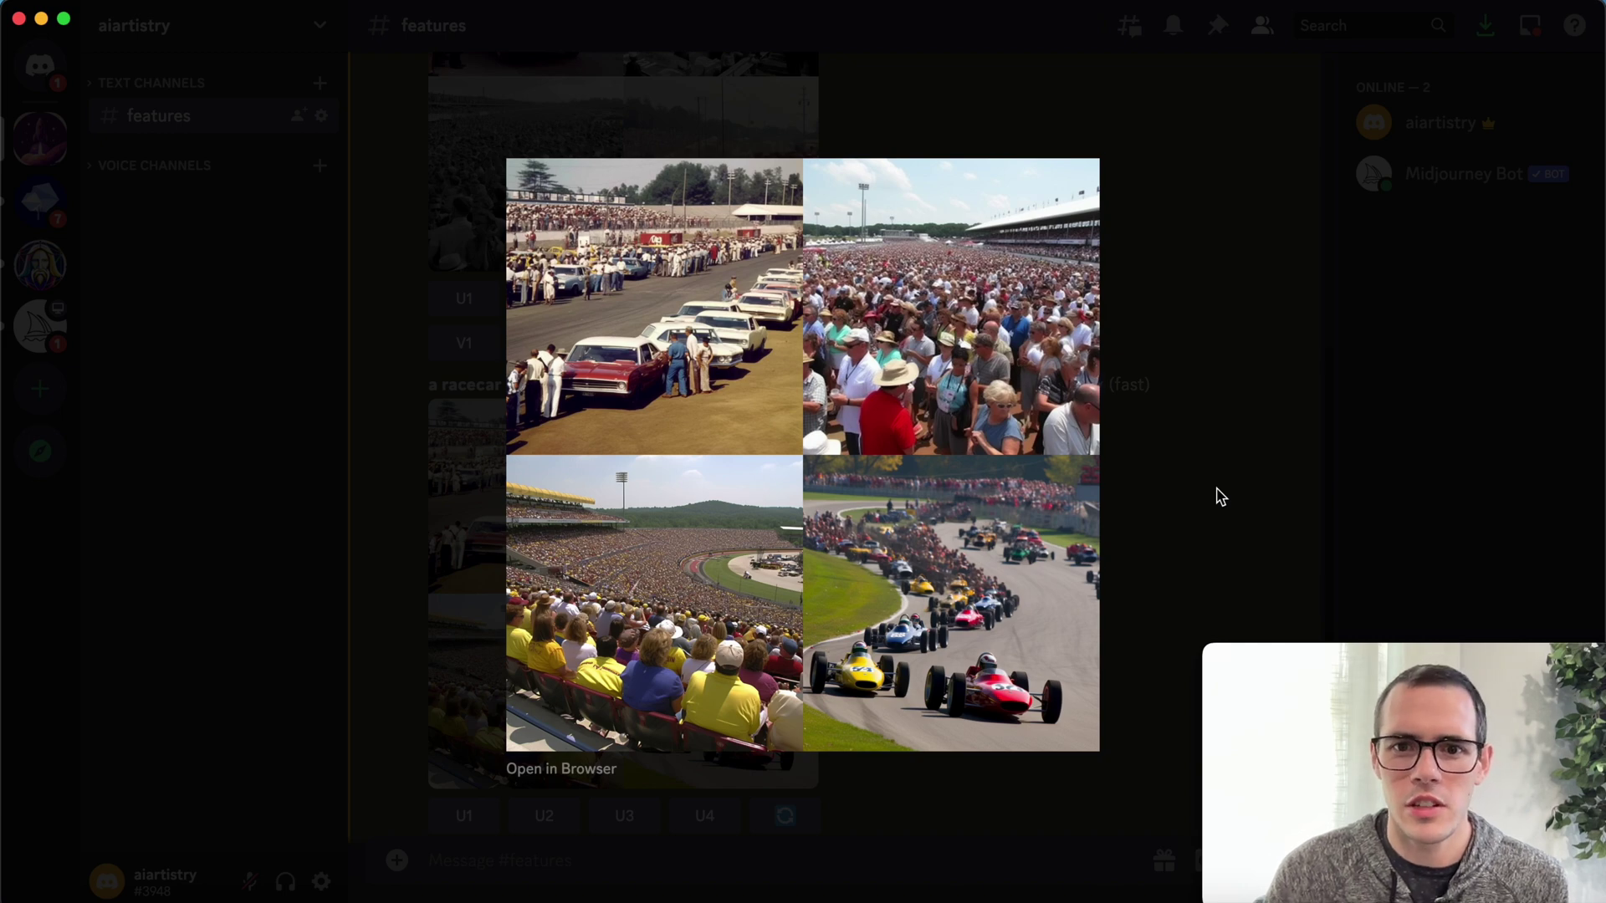
click(1221, 497)
scroll(1219, 496, down, 2)
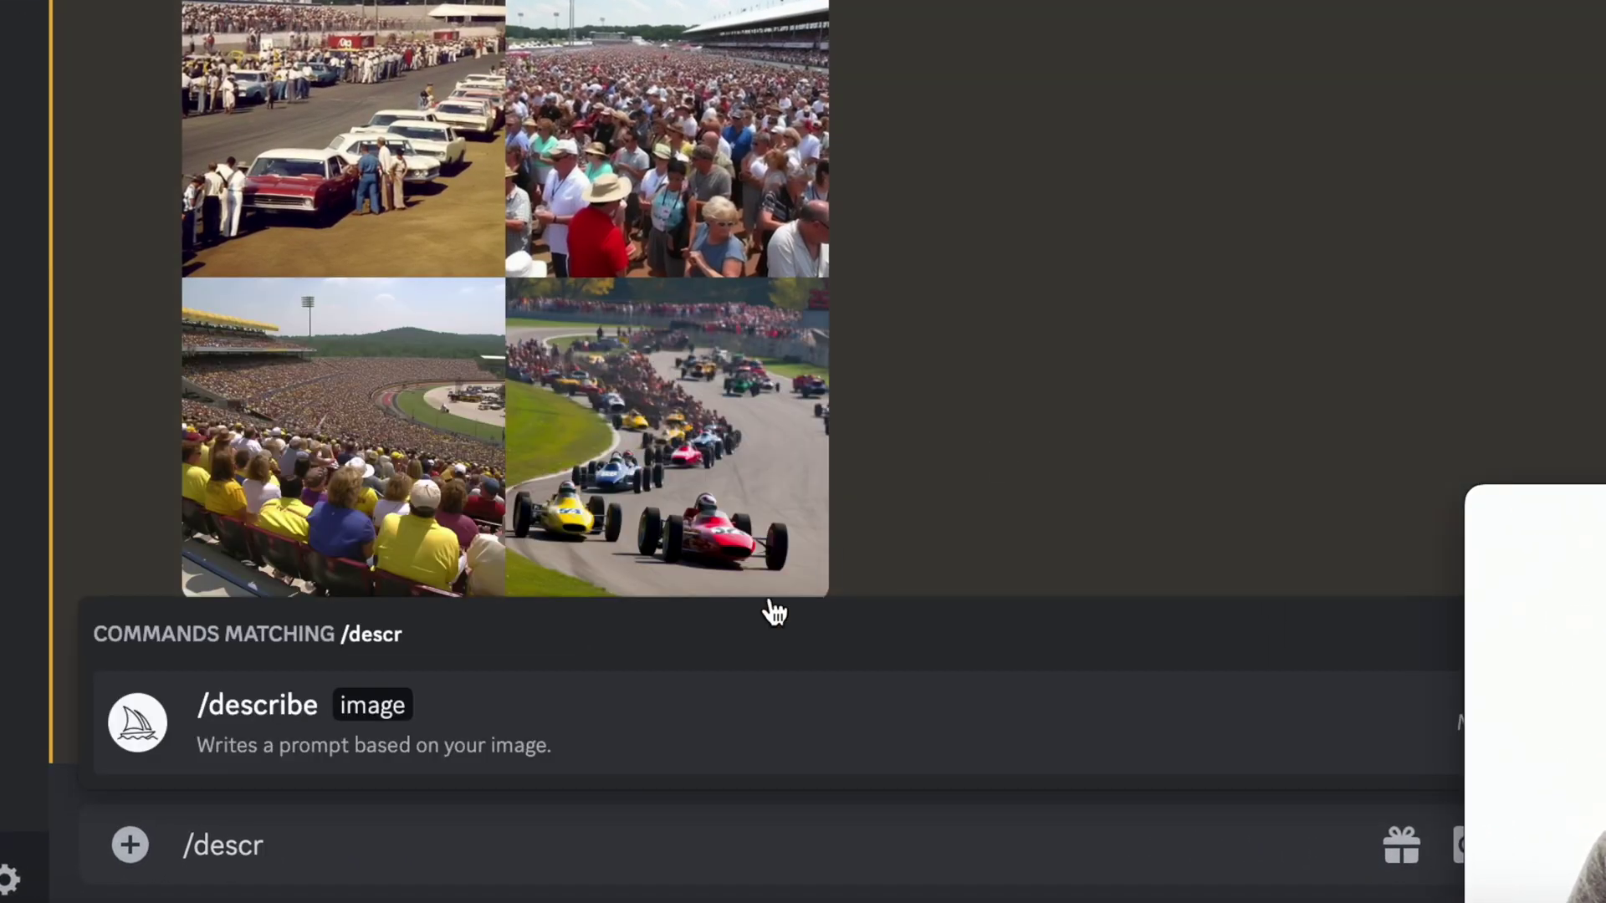
Step: Run /describe on the attached cheetah jpg to get four suggested prompts
click(706, 745)
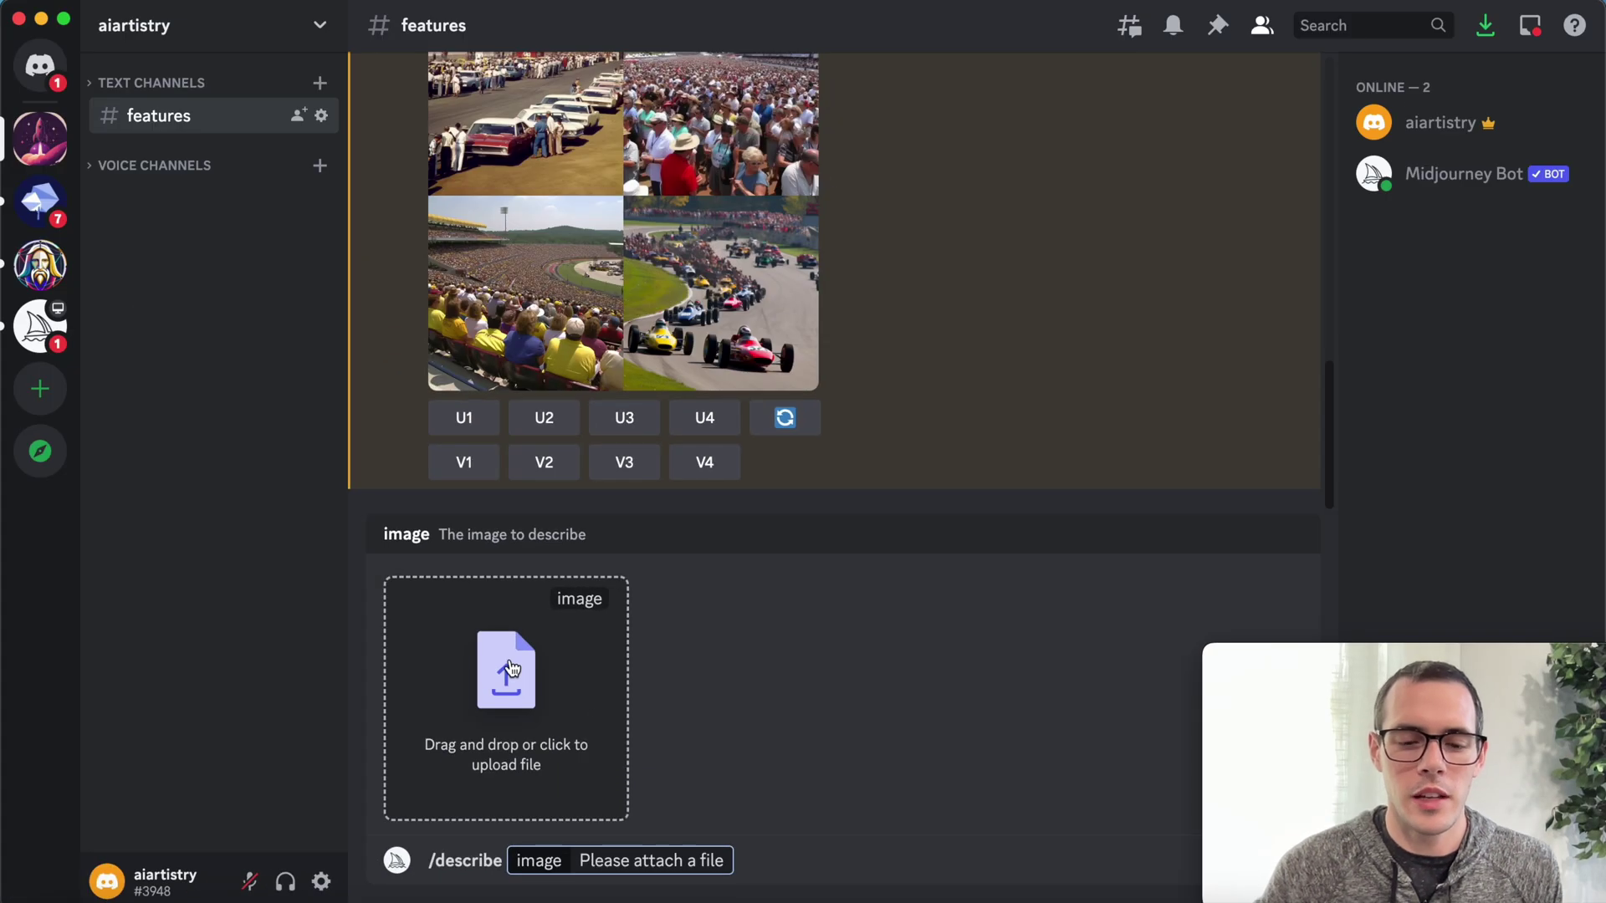
click(510, 668)
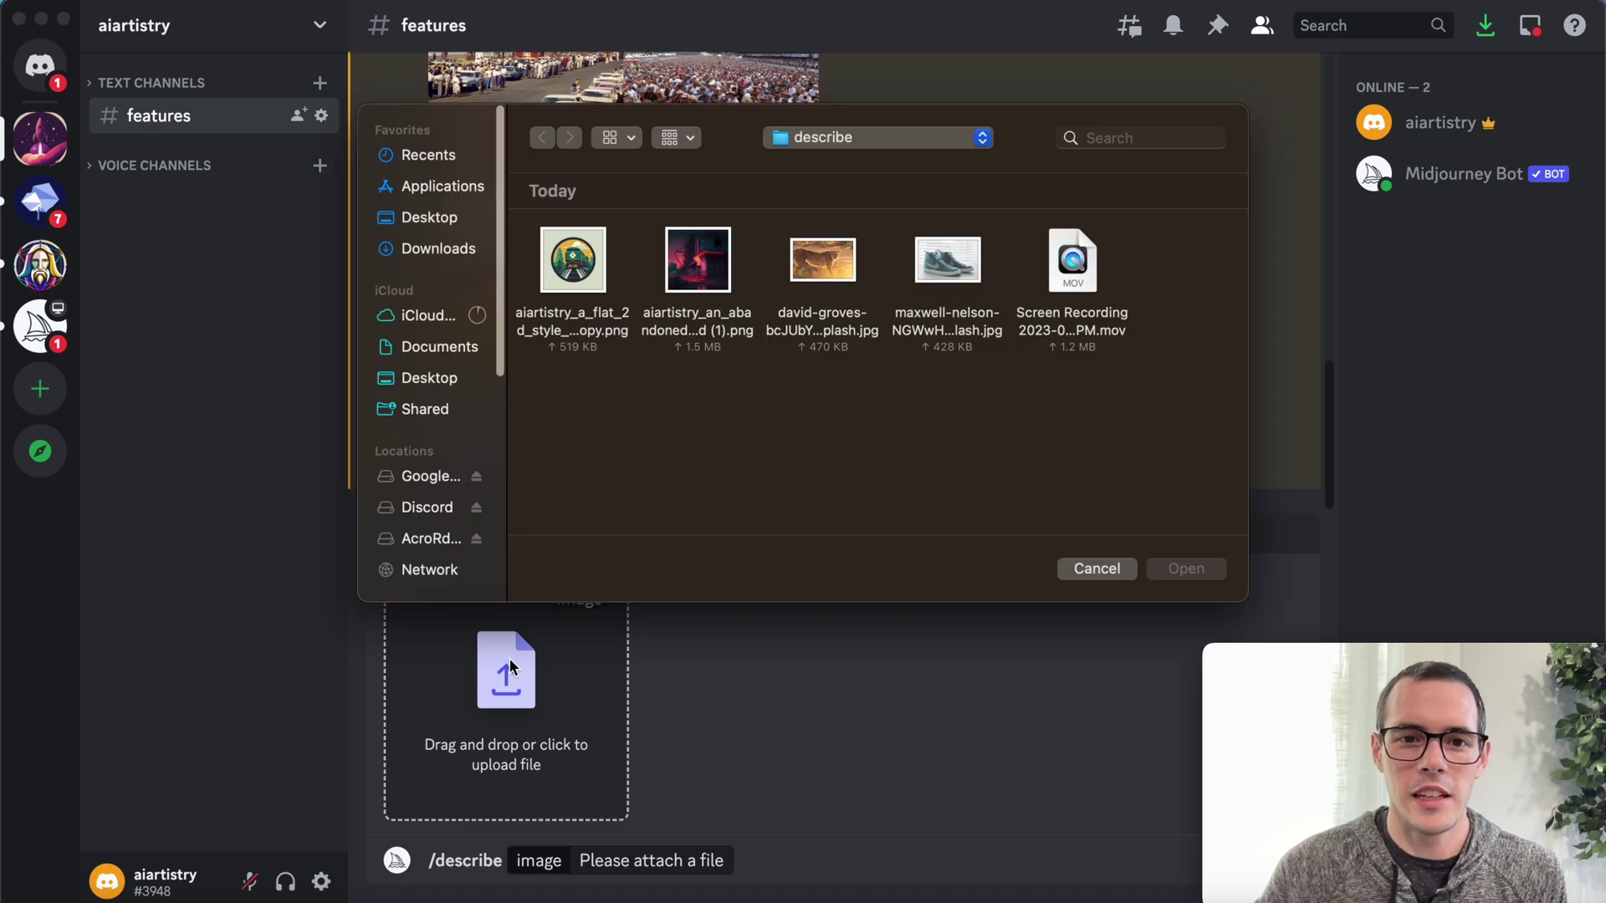
click(801, 251)
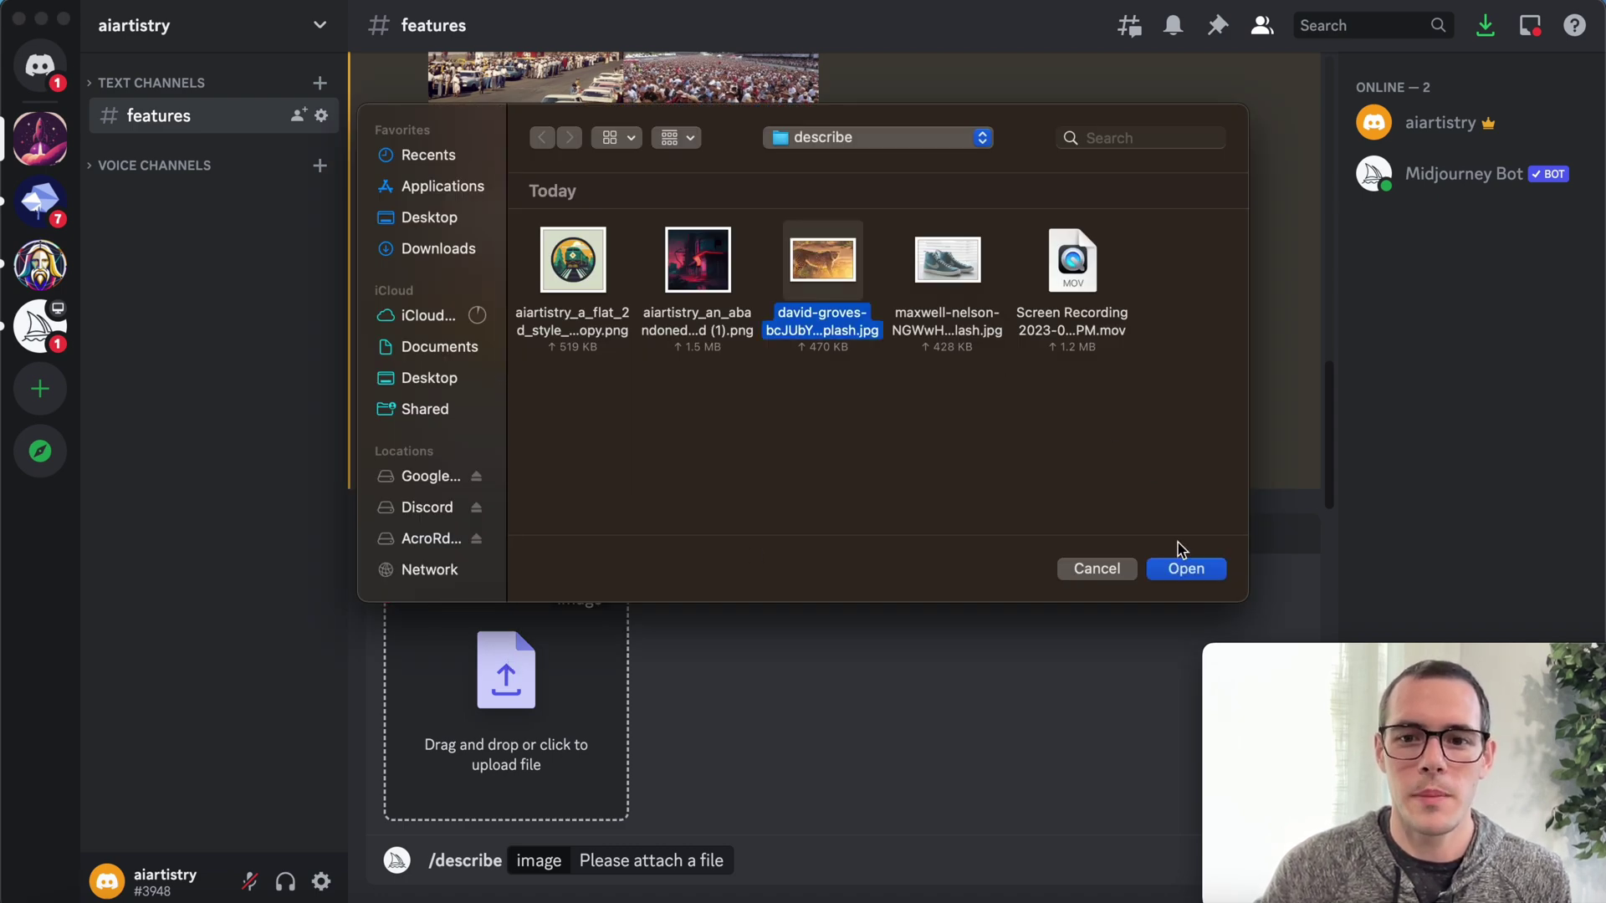
click(1181, 568)
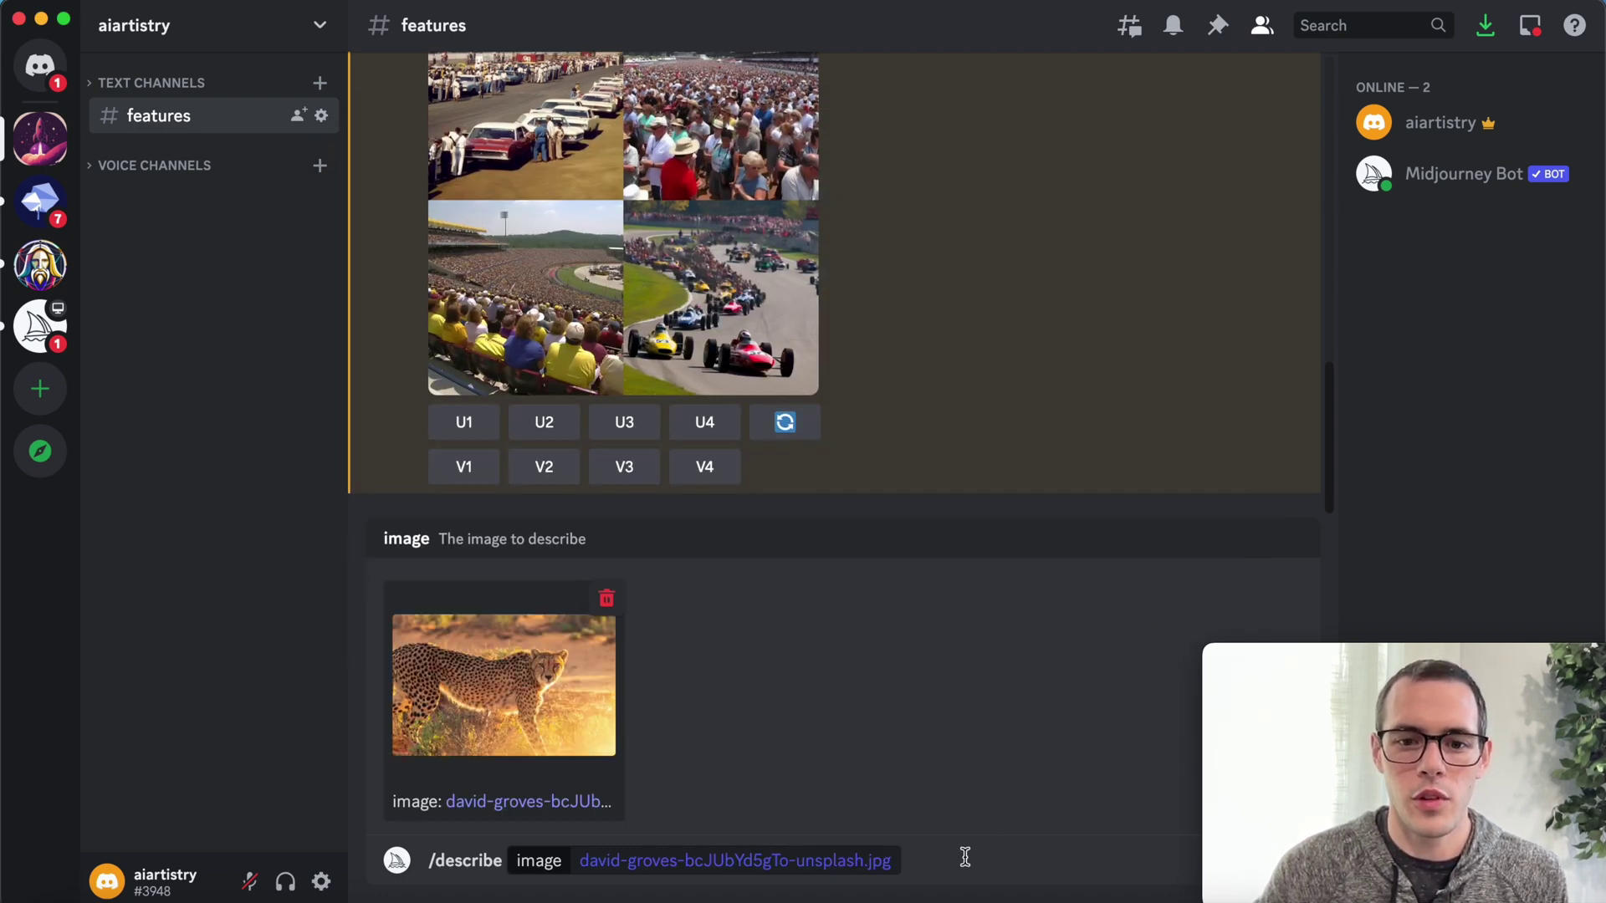
click(957, 853)
key(Return)
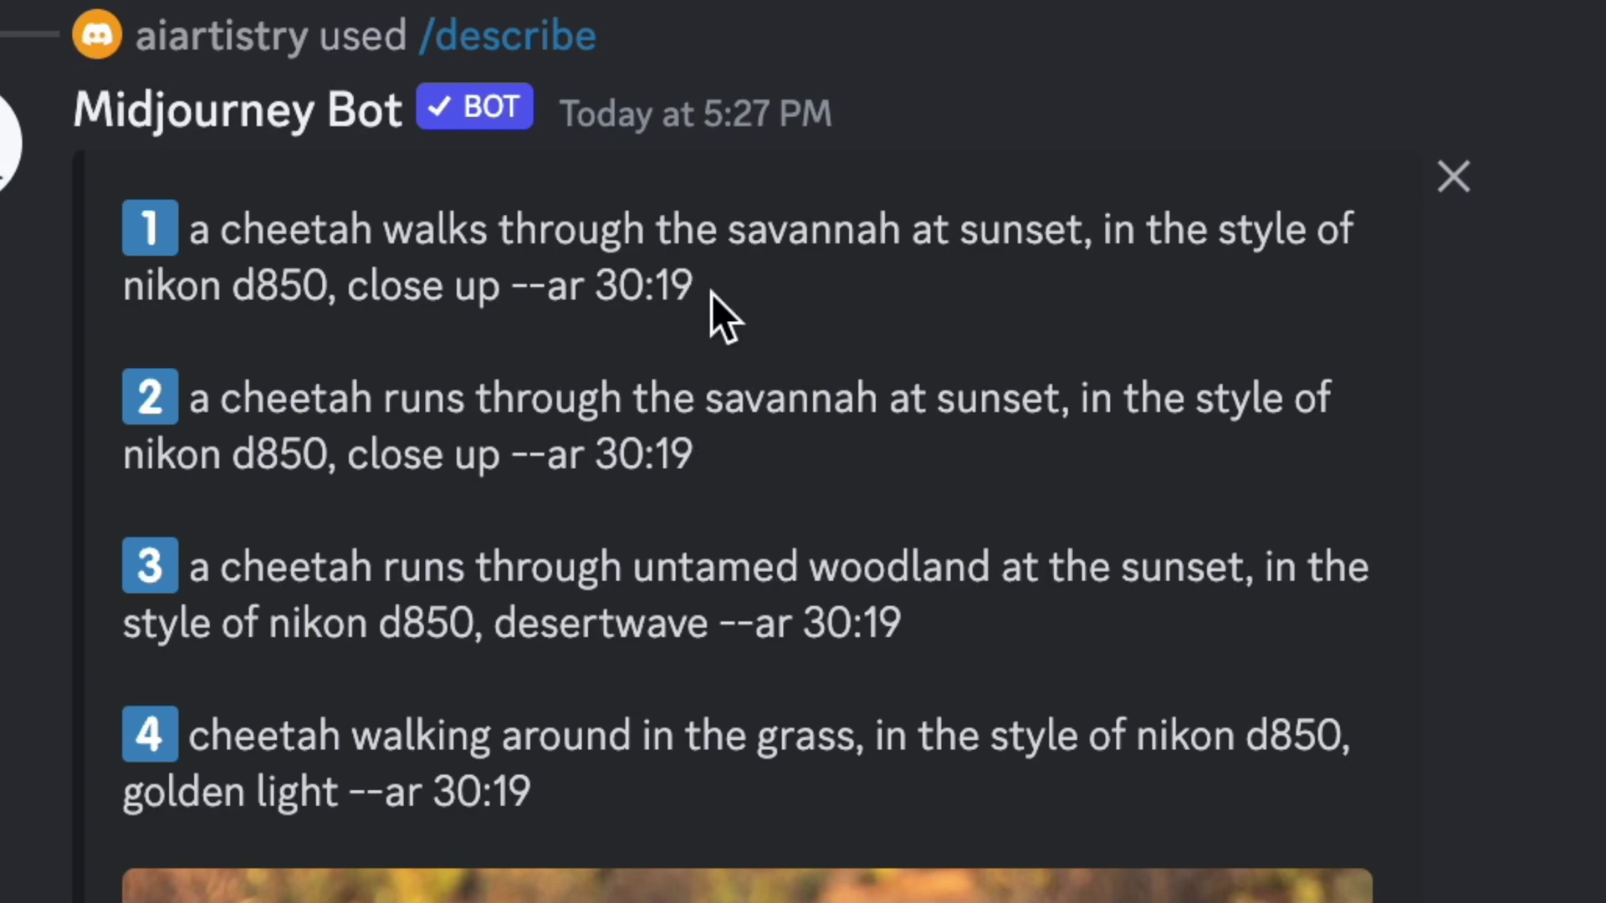
Step: Submit the first suggested cheetah prompt as a new /imagine request
drag(711, 293, 164, 245)
key(ctrl+c)
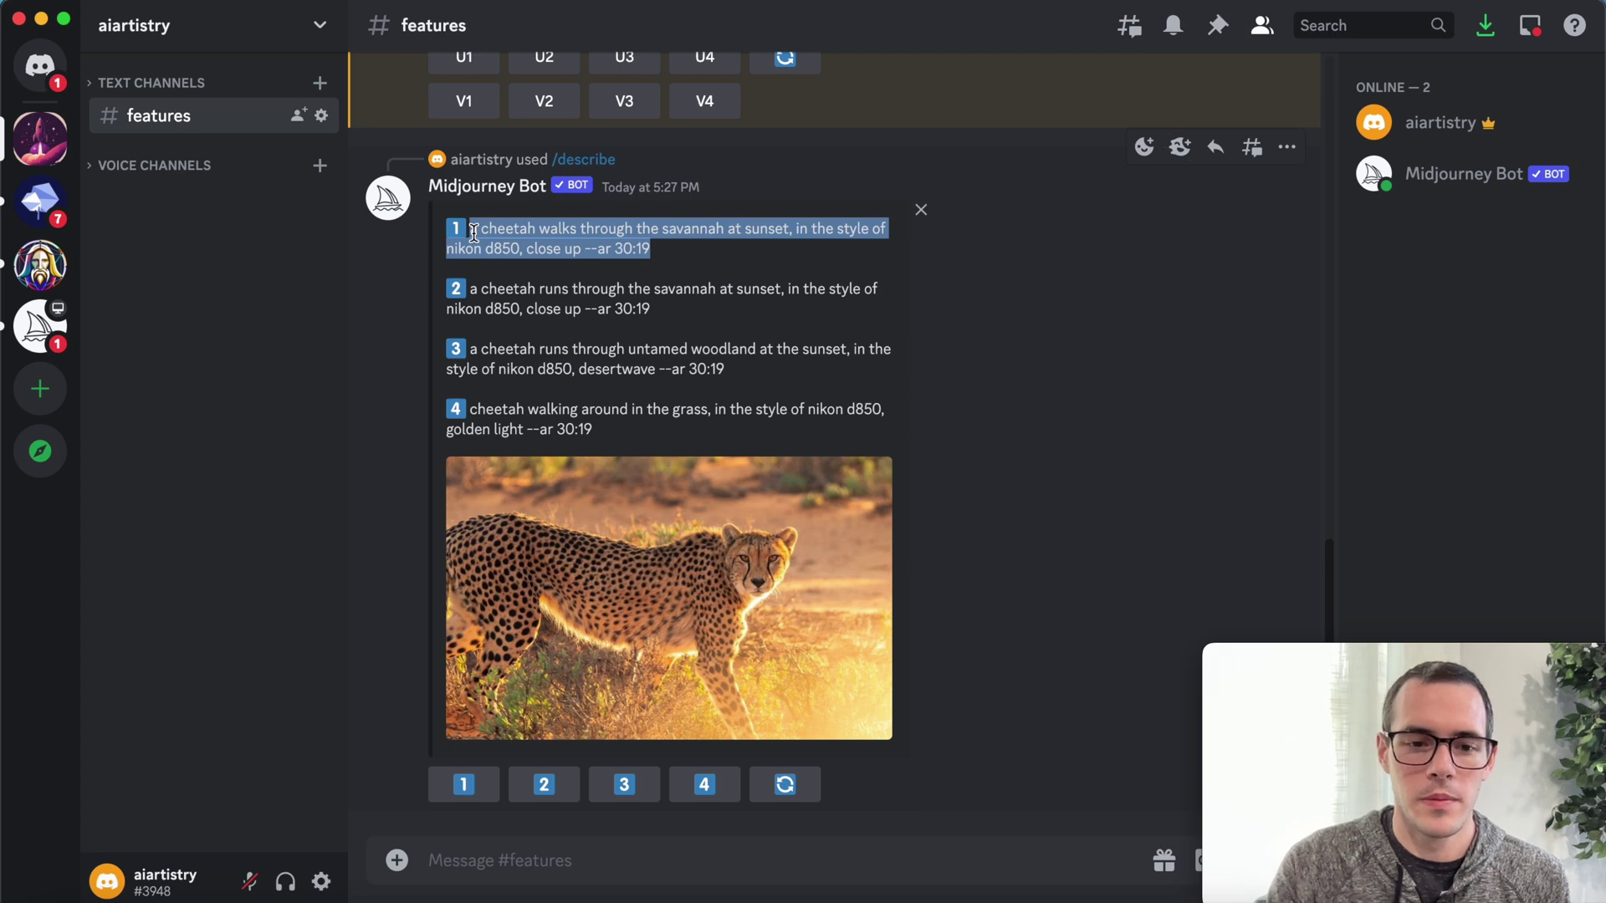
click(619, 857)
text(/im)
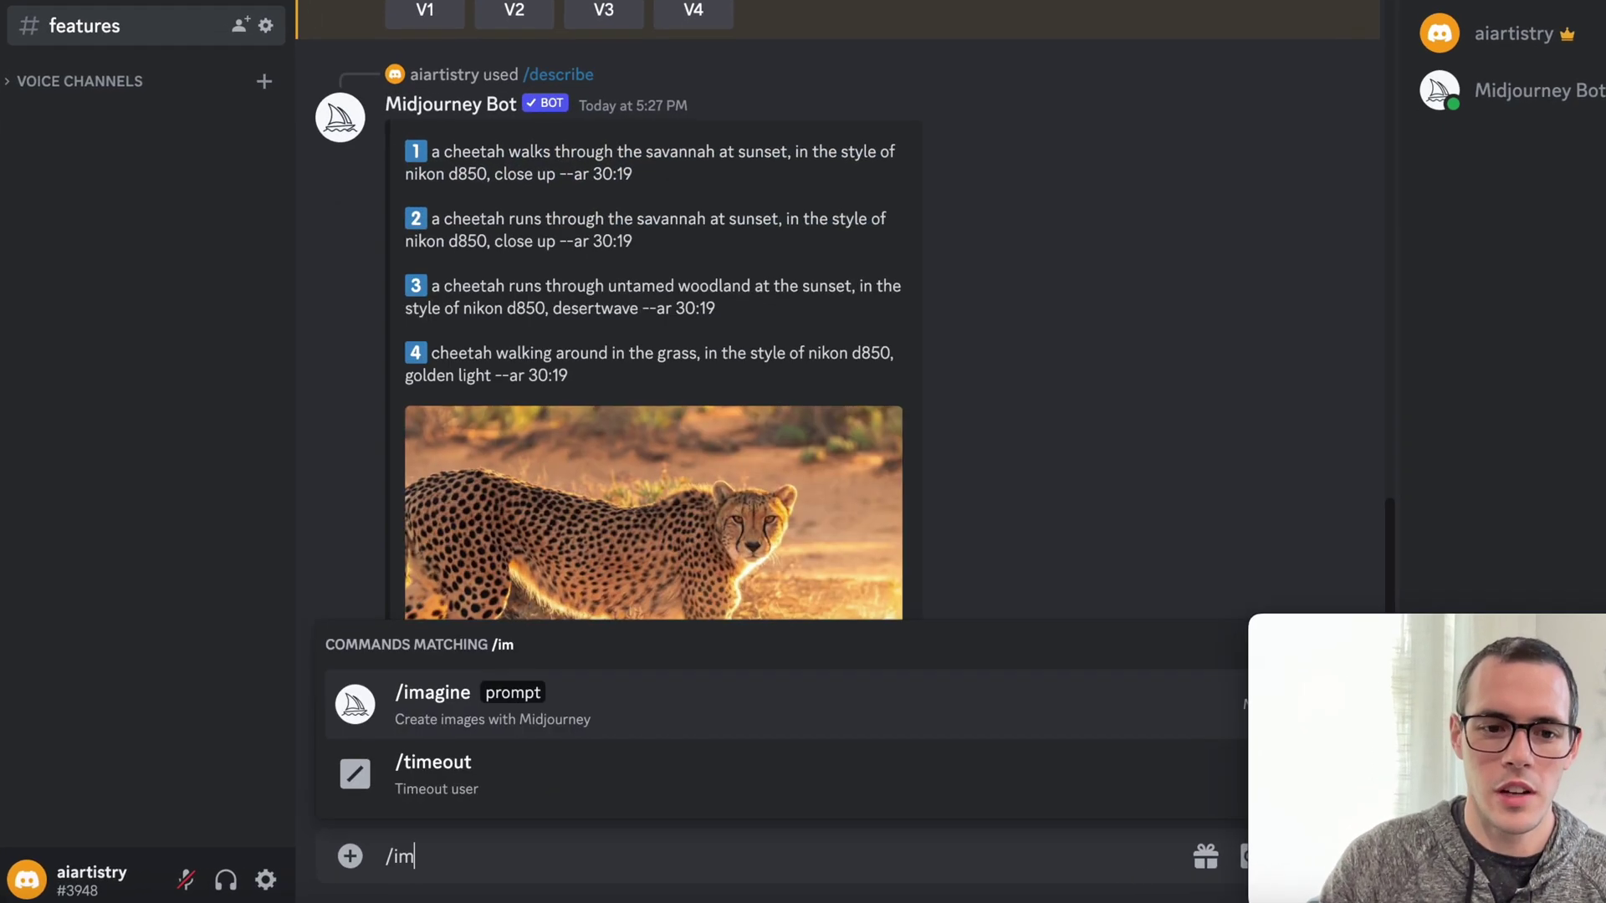
key(Tab)
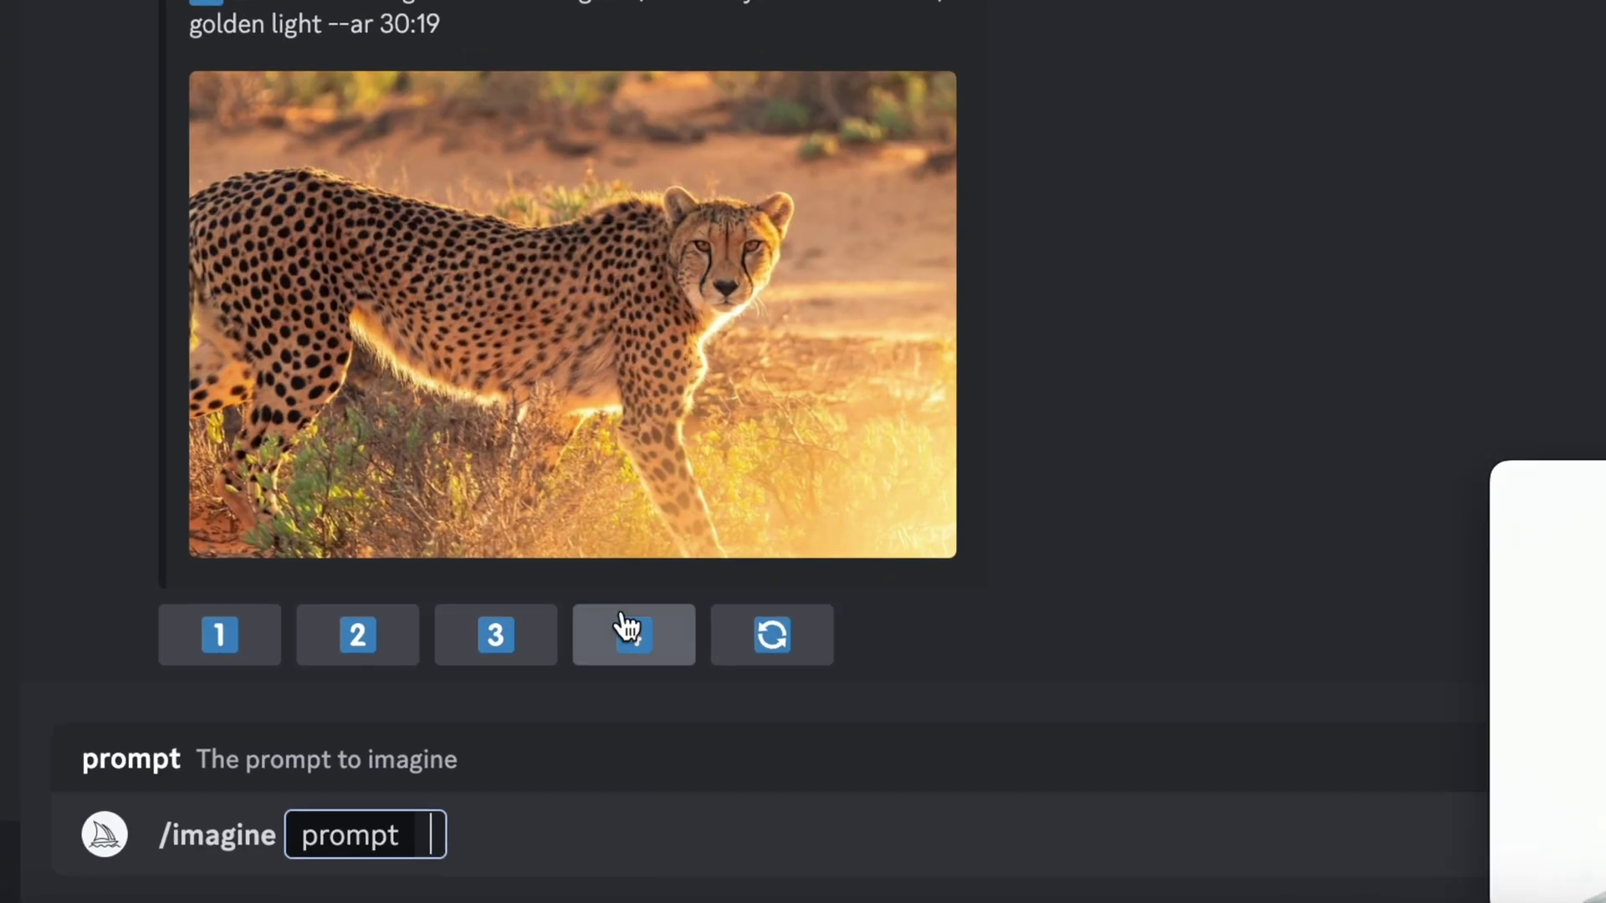
key(ctrl+v)
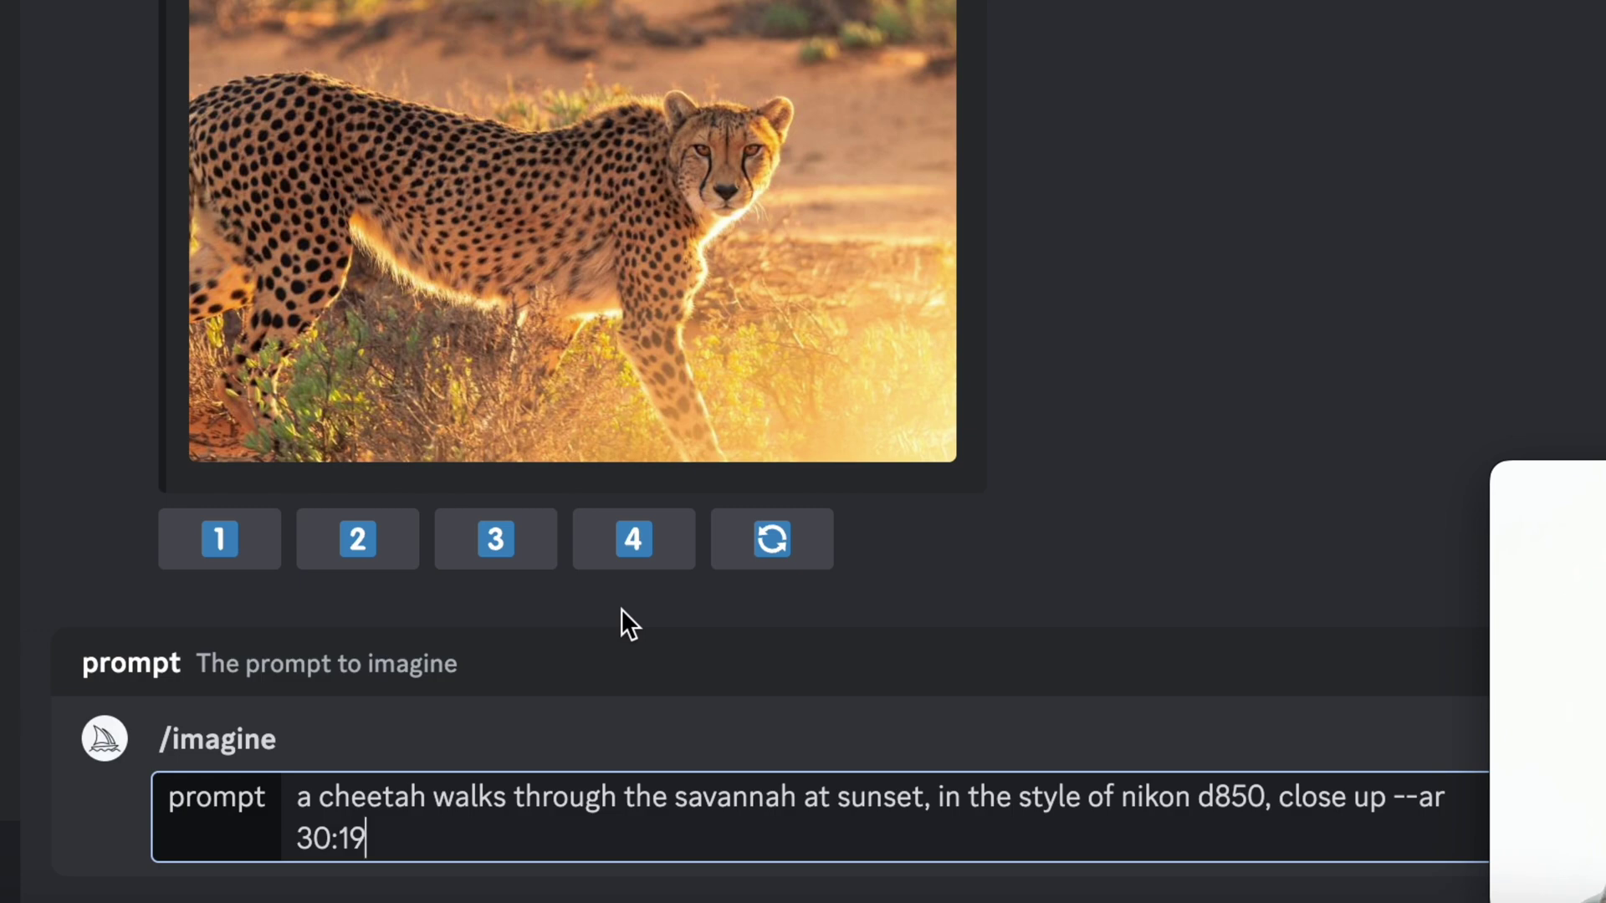
key(Return)
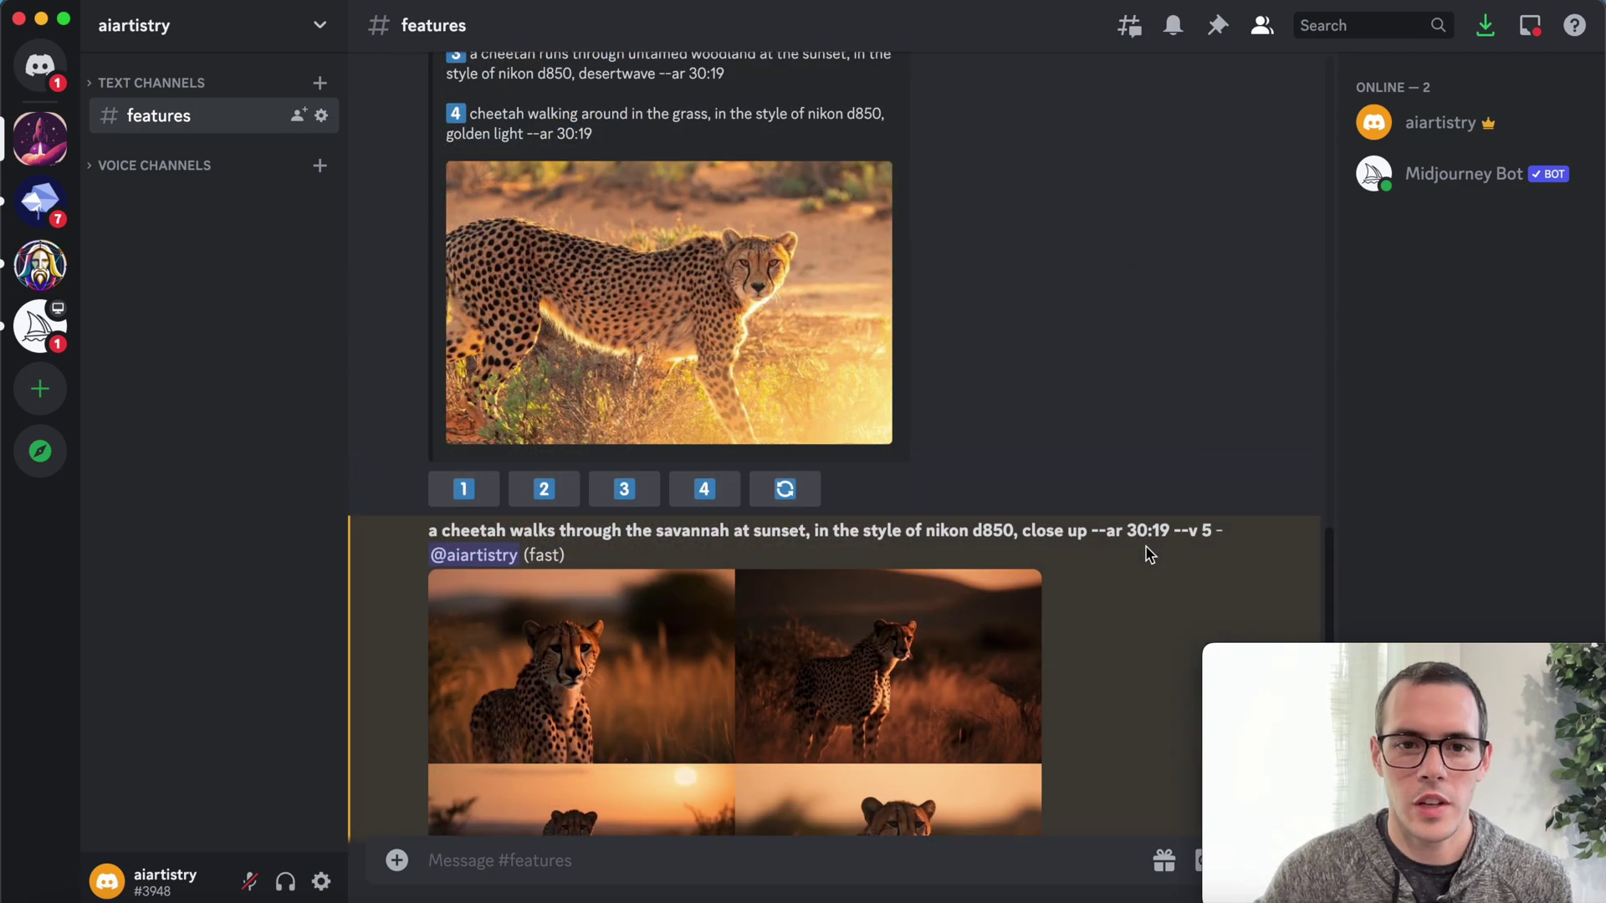
Step: View the new cheetah grid enlarged, then close it and return to the message box
scroll(1150, 554, down, 3)
click(943, 441)
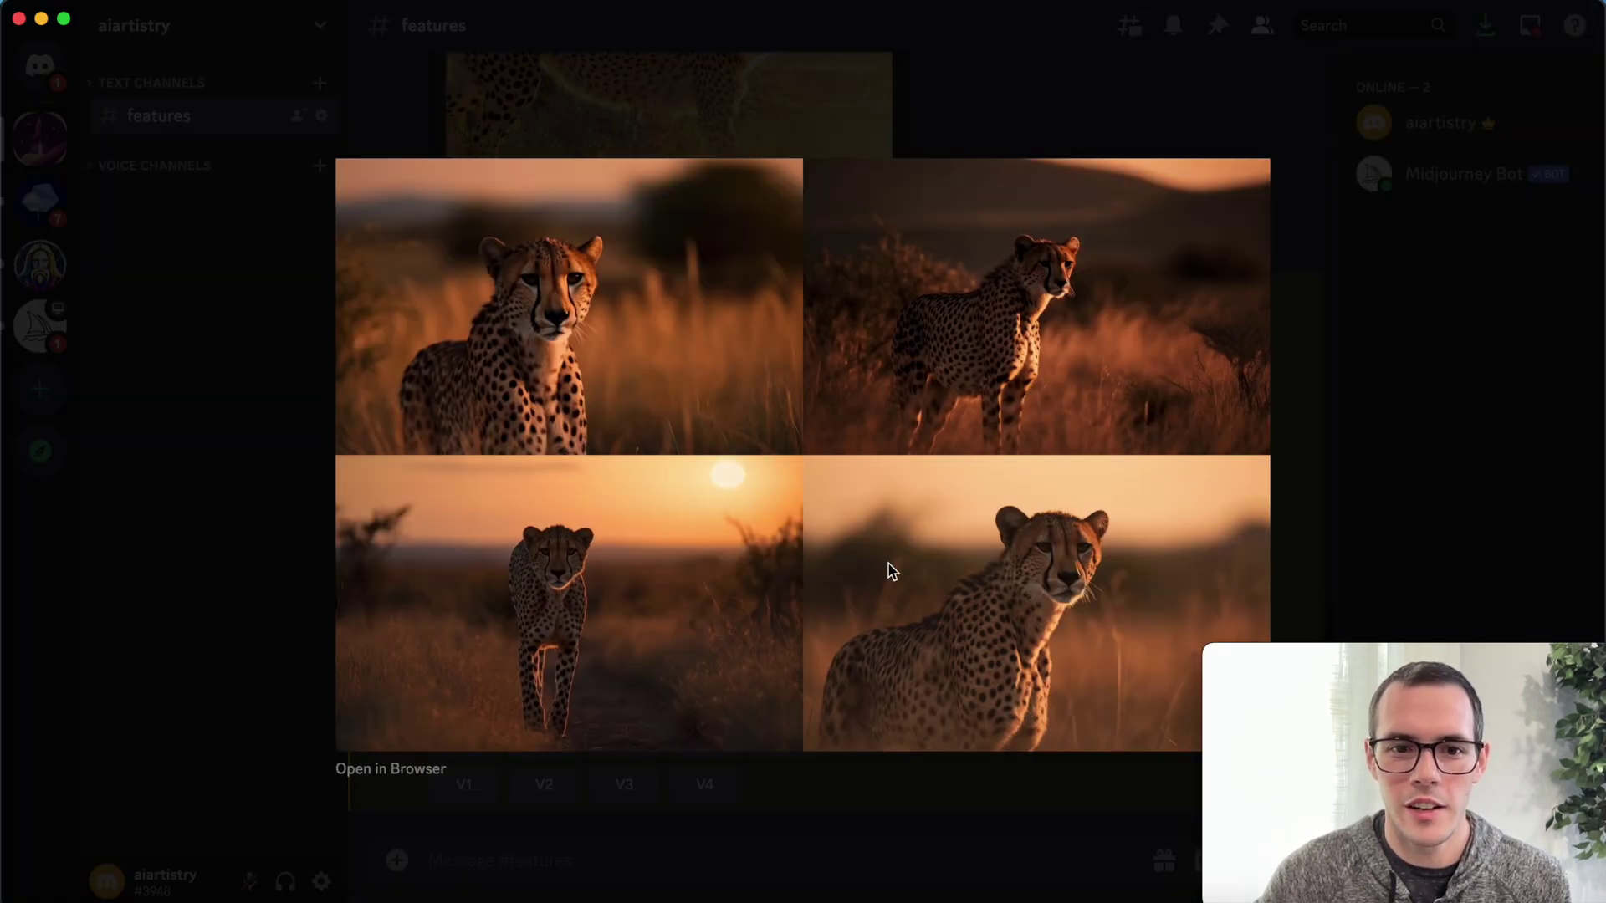
click(907, 853)
scroll(864, 538, up, 4)
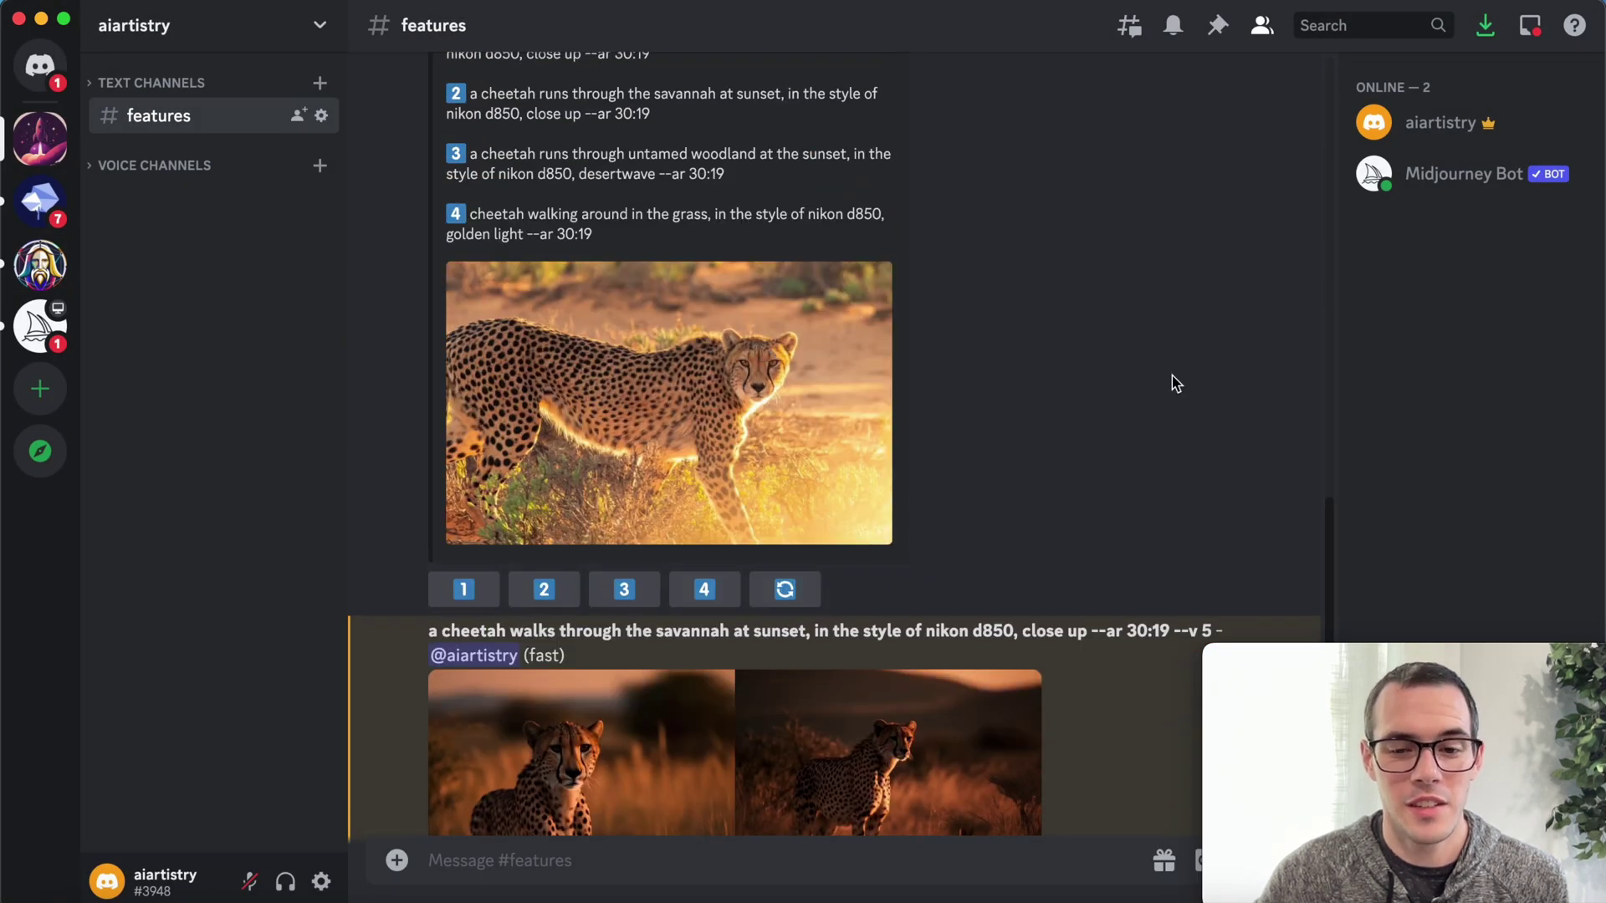
scroll(1173, 380, down, 4)
click(881, 876)
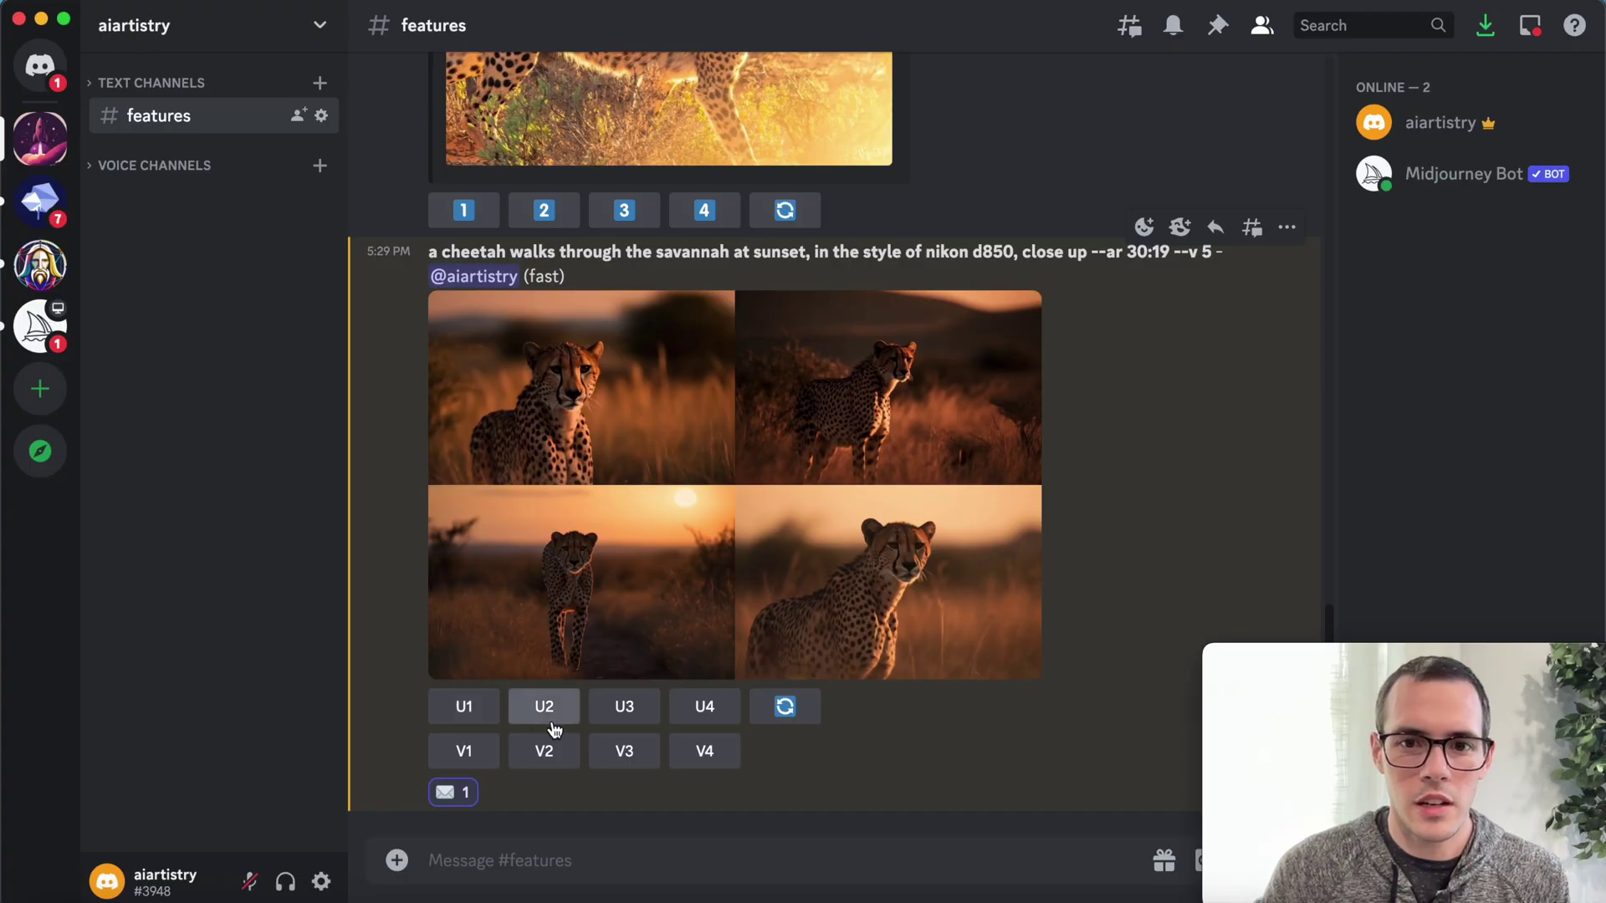
Step: Upscale image 3 of the cheetah grid with U3
click(624, 724)
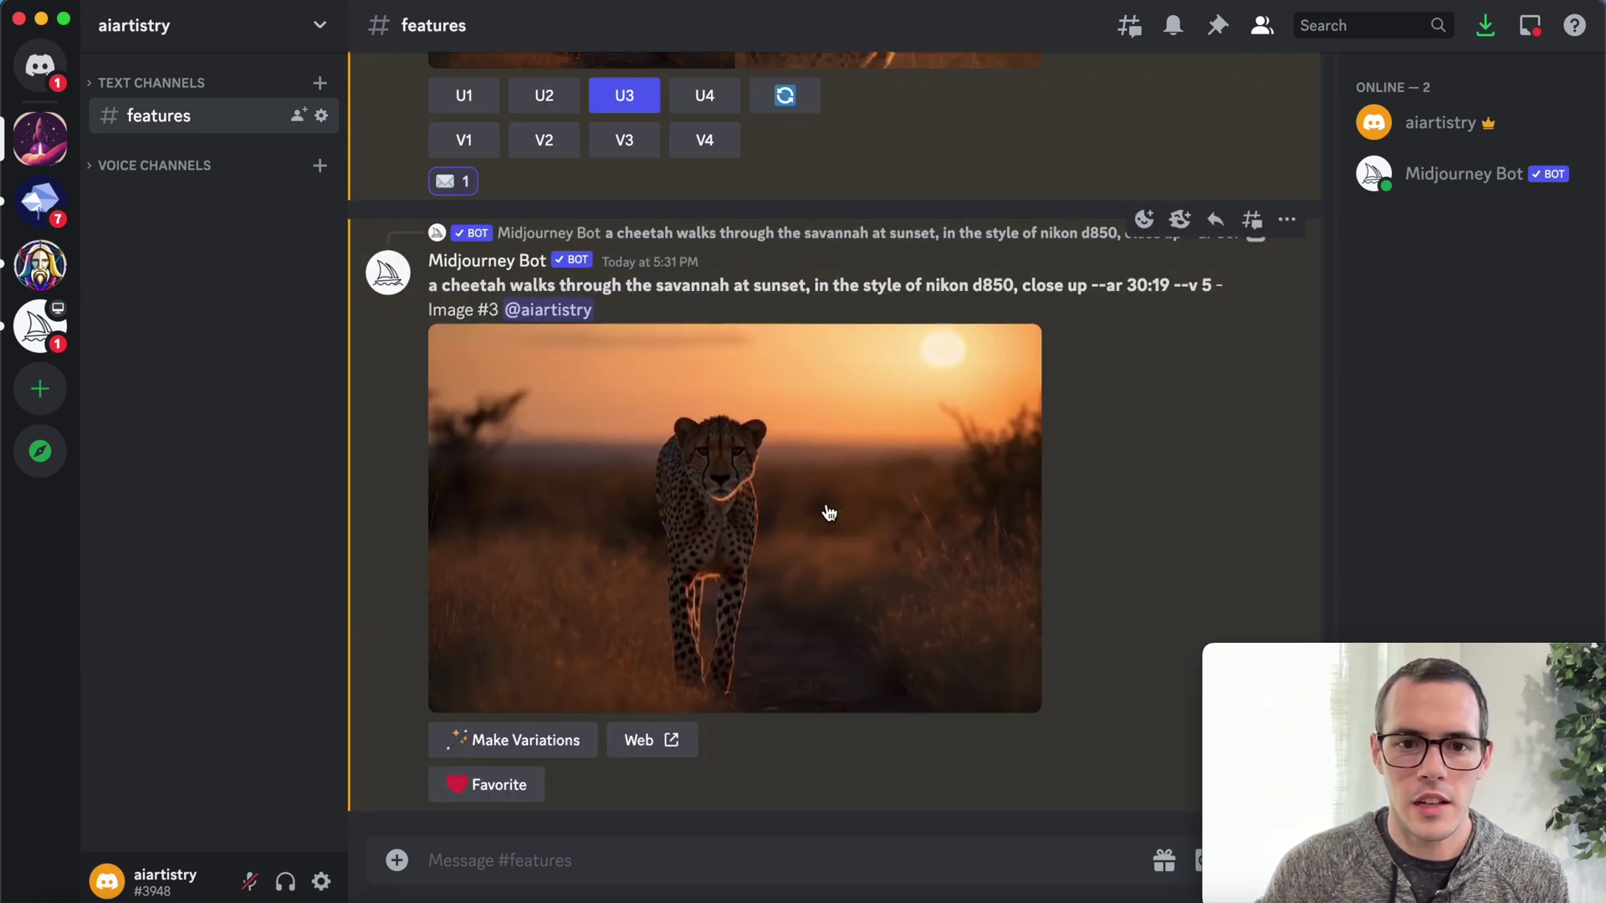
Step: Add an envelope reaction to the upscaled cheetah message
click(1288, 220)
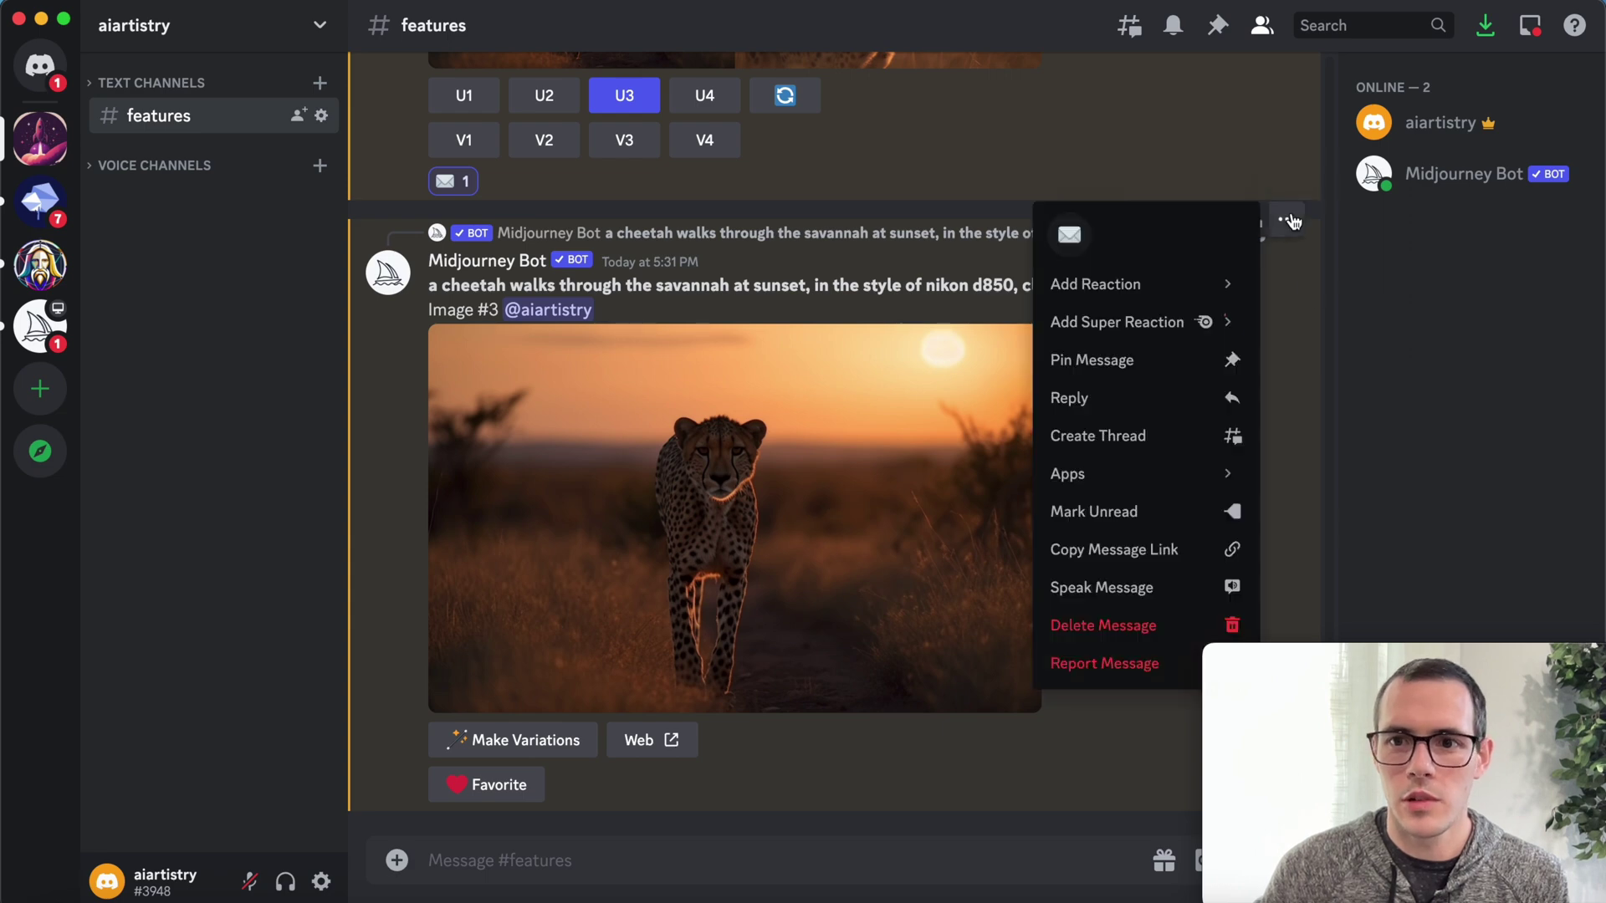
click(1296, 266)
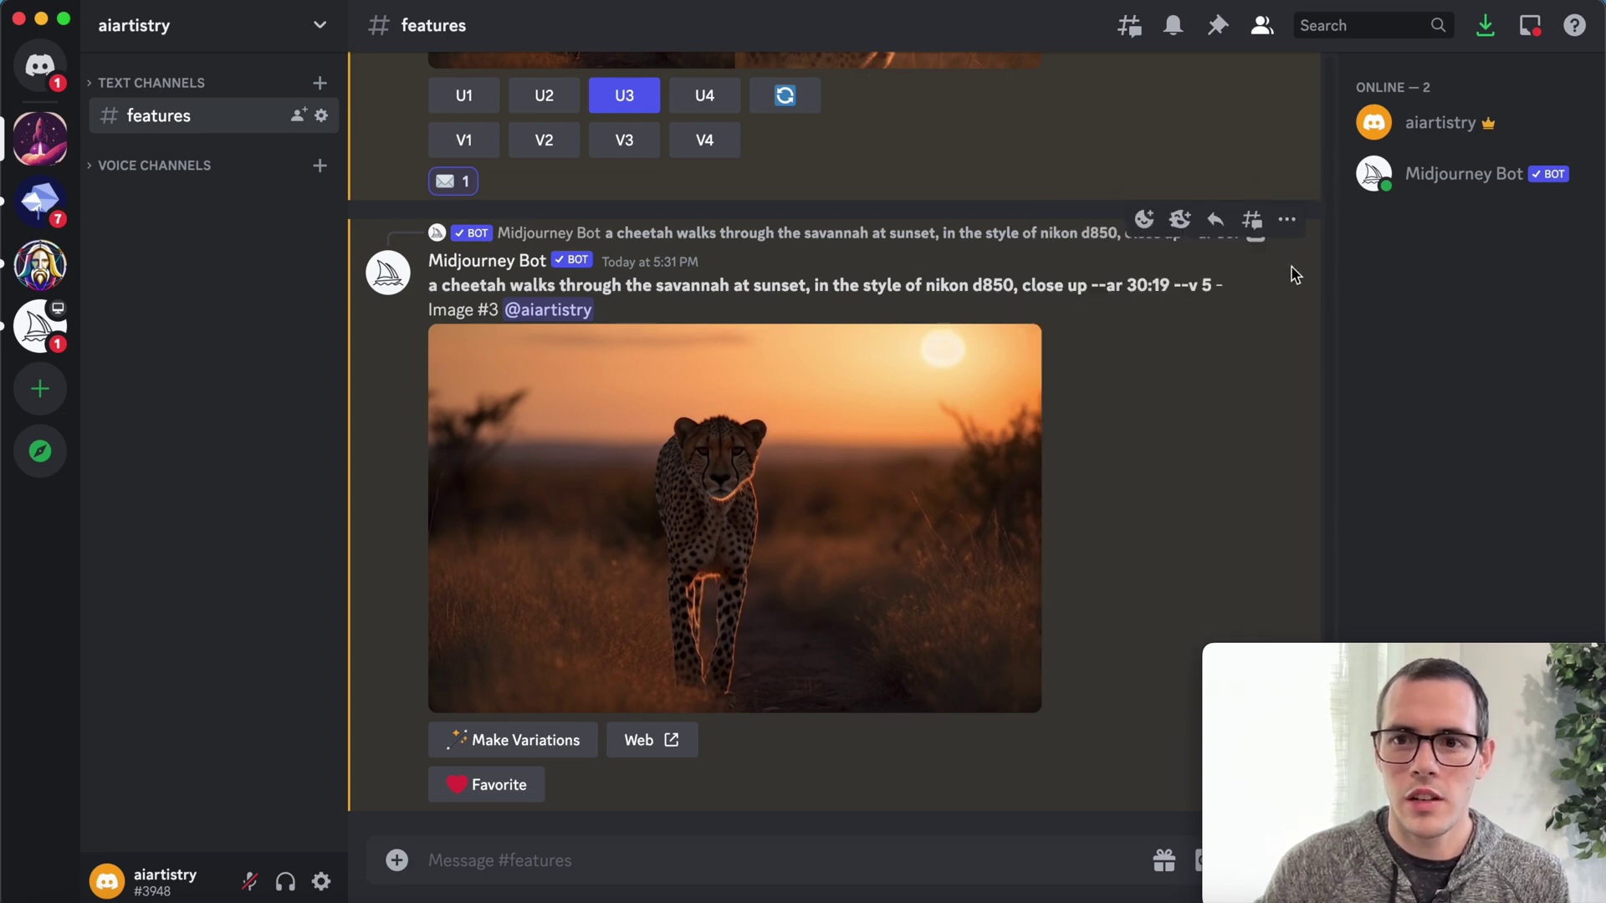
click(1293, 222)
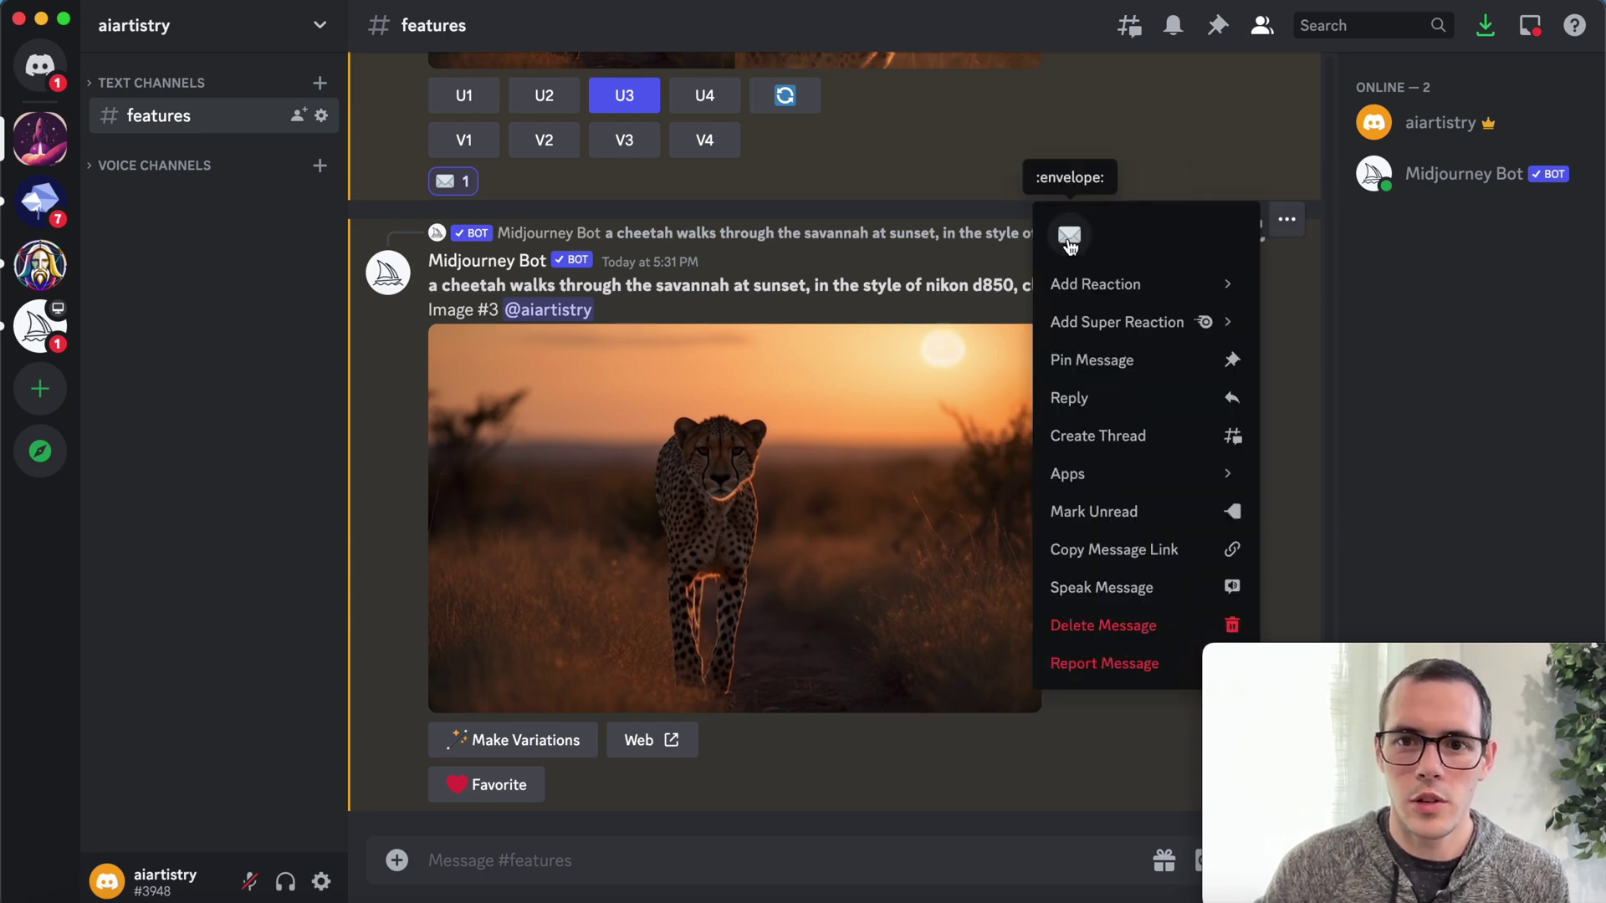
click(1069, 237)
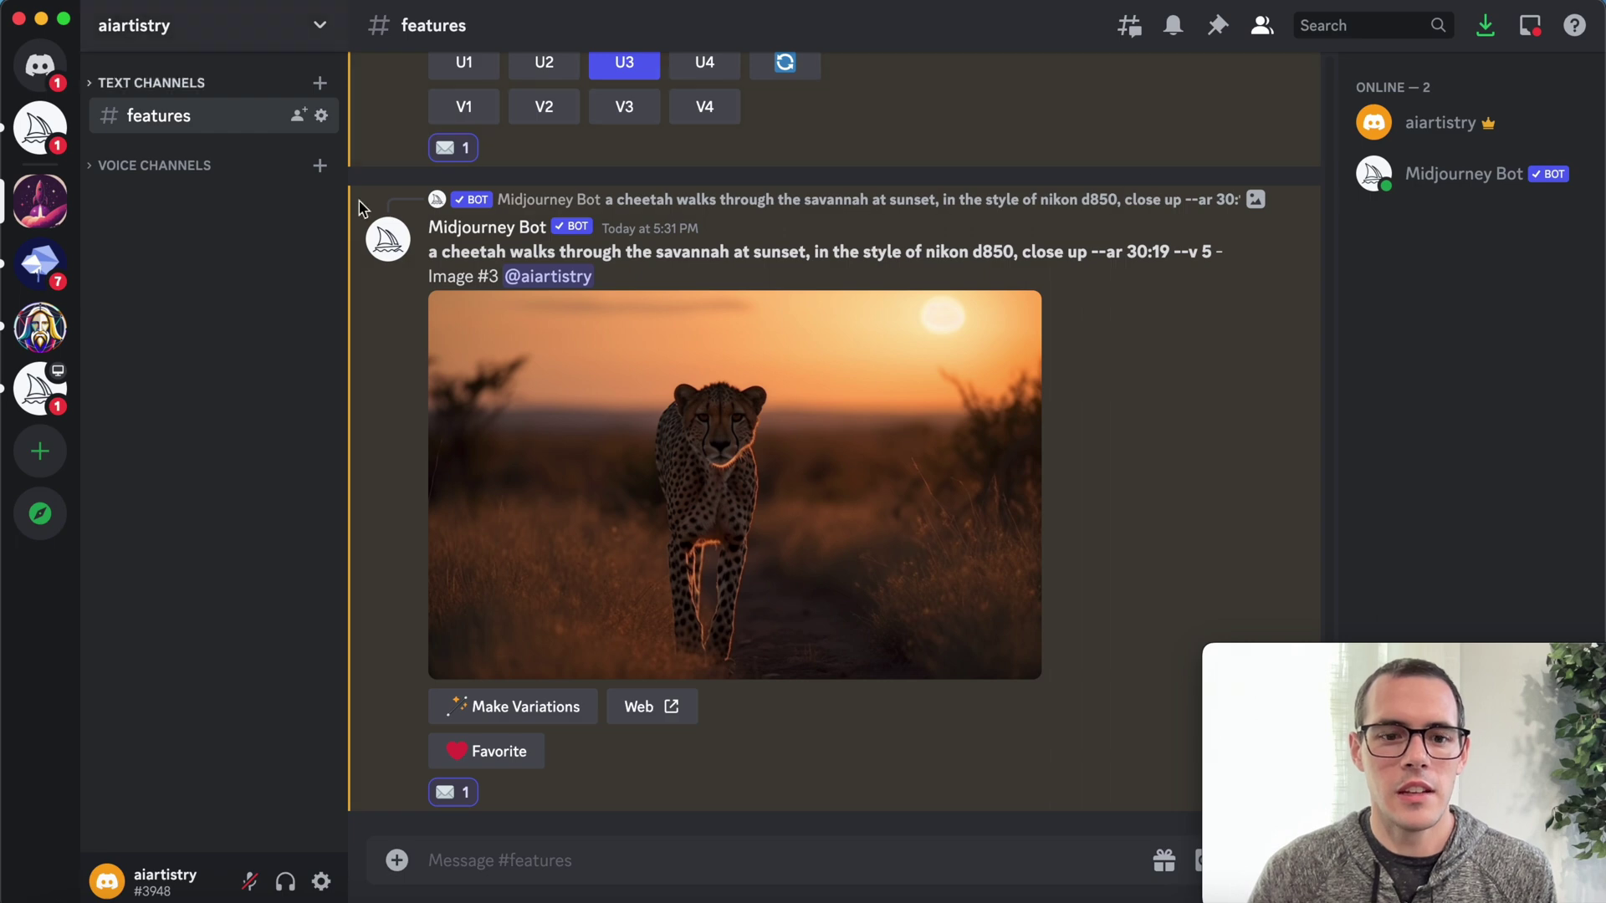
click(58, 69)
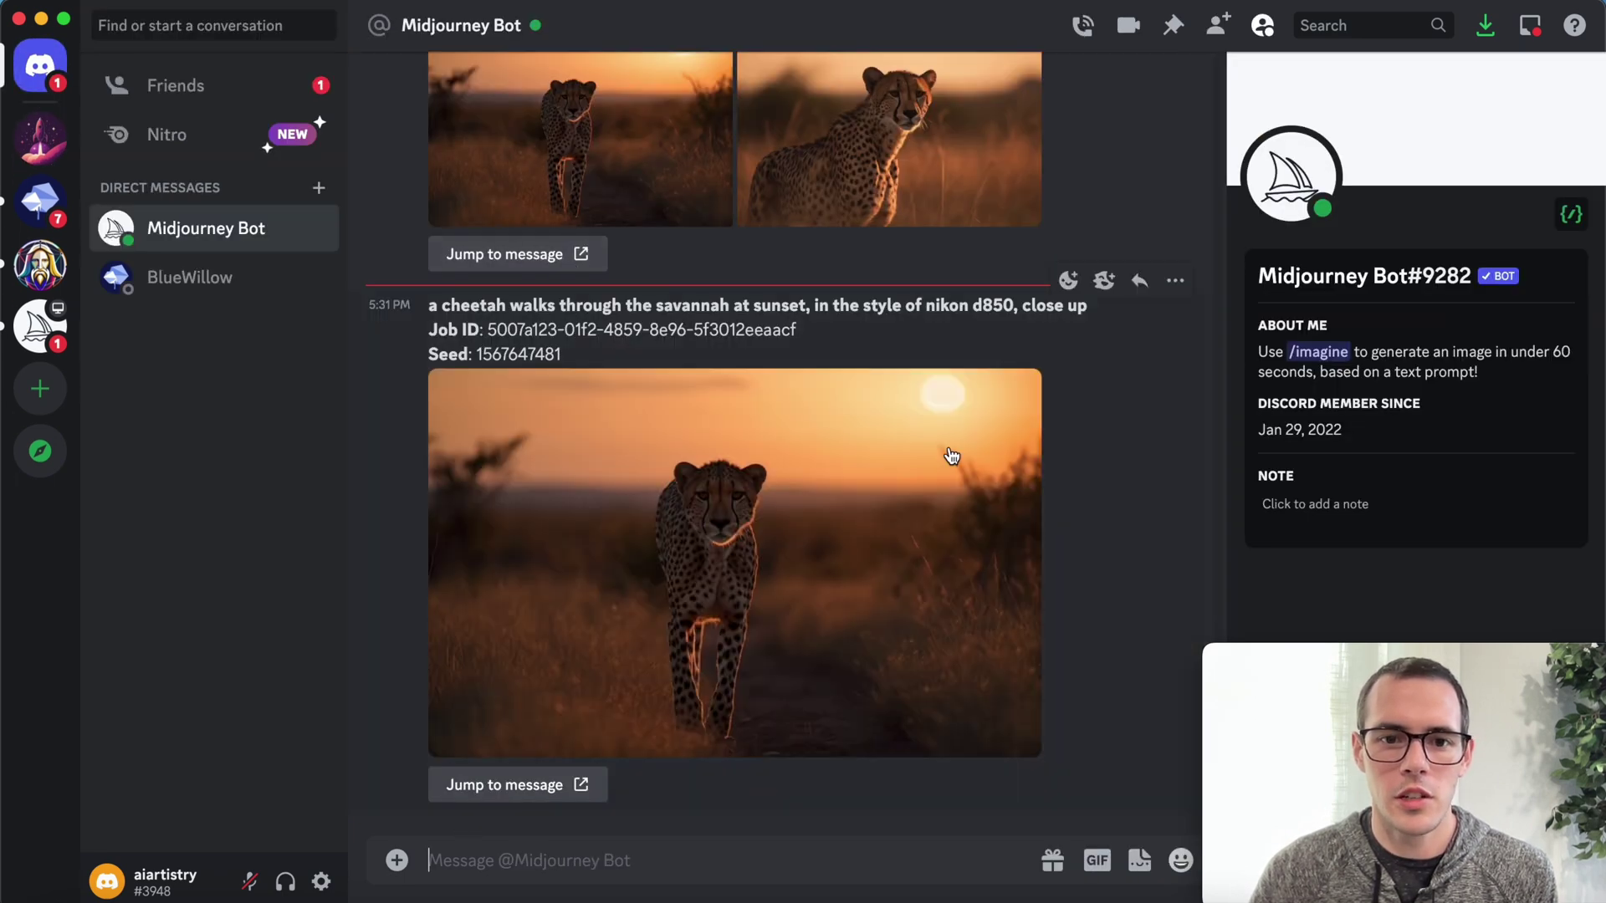
double_click(528, 354)
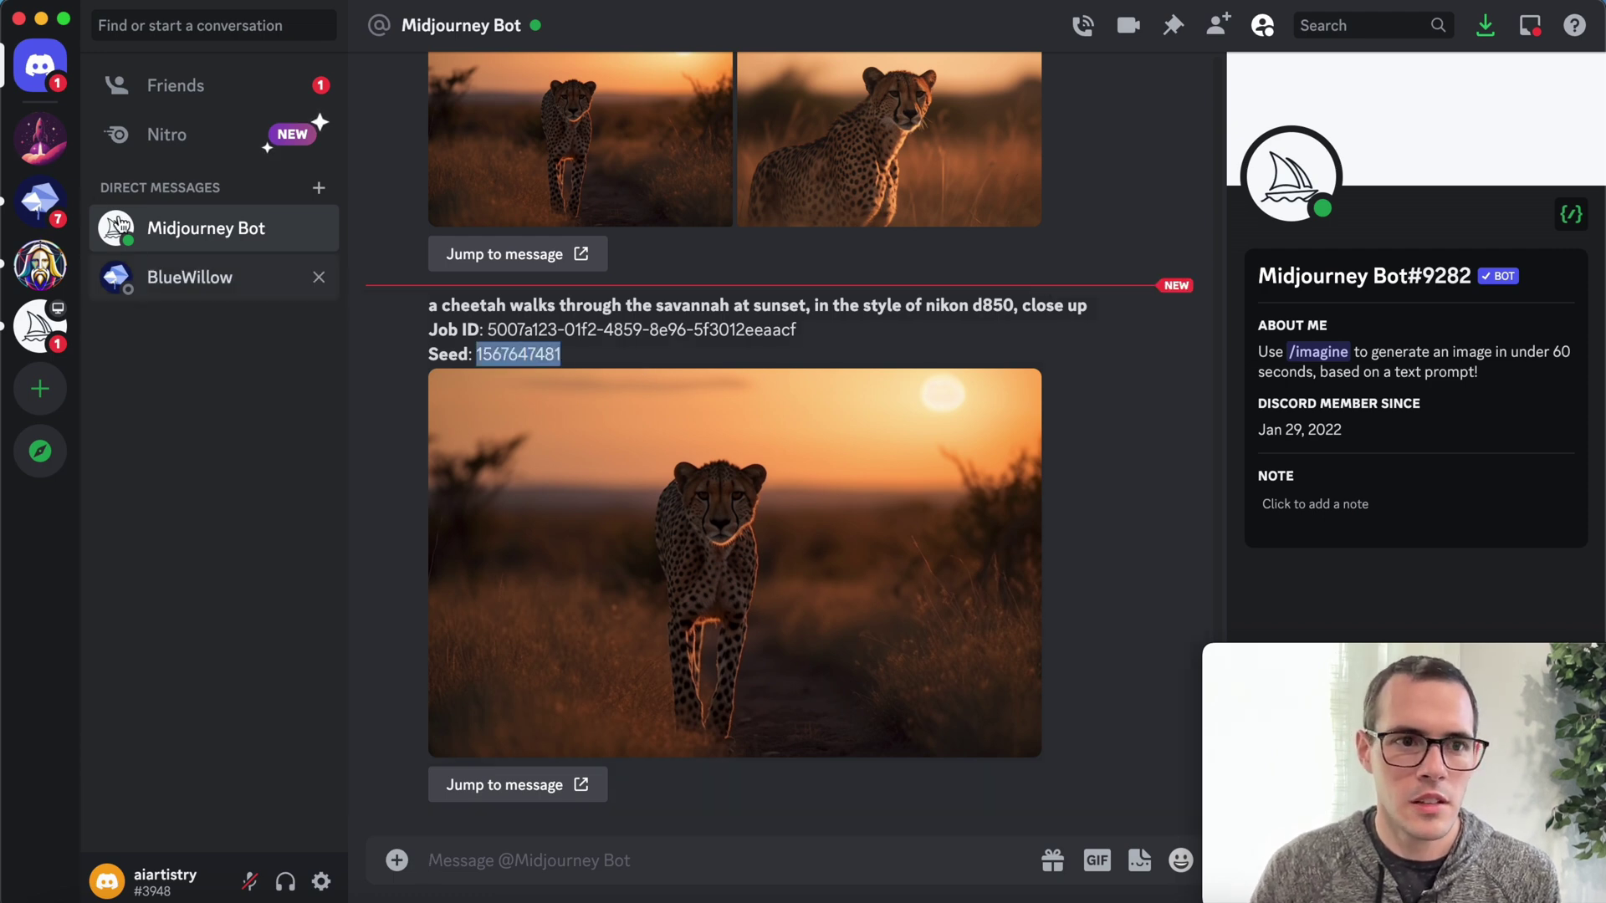
click(39, 138)
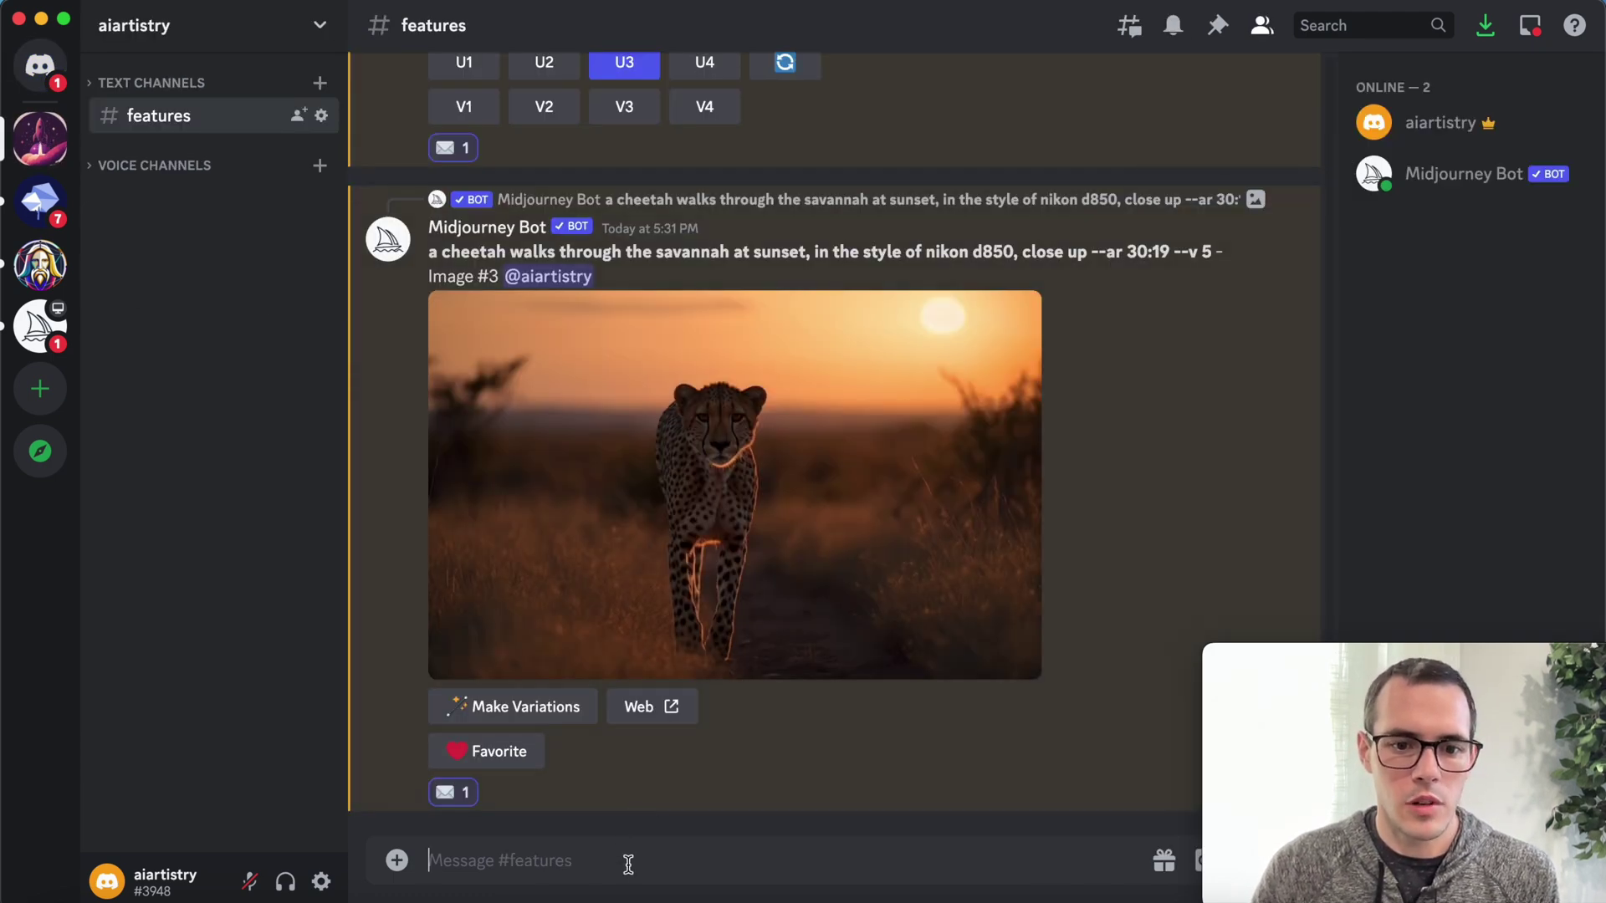
text(/)
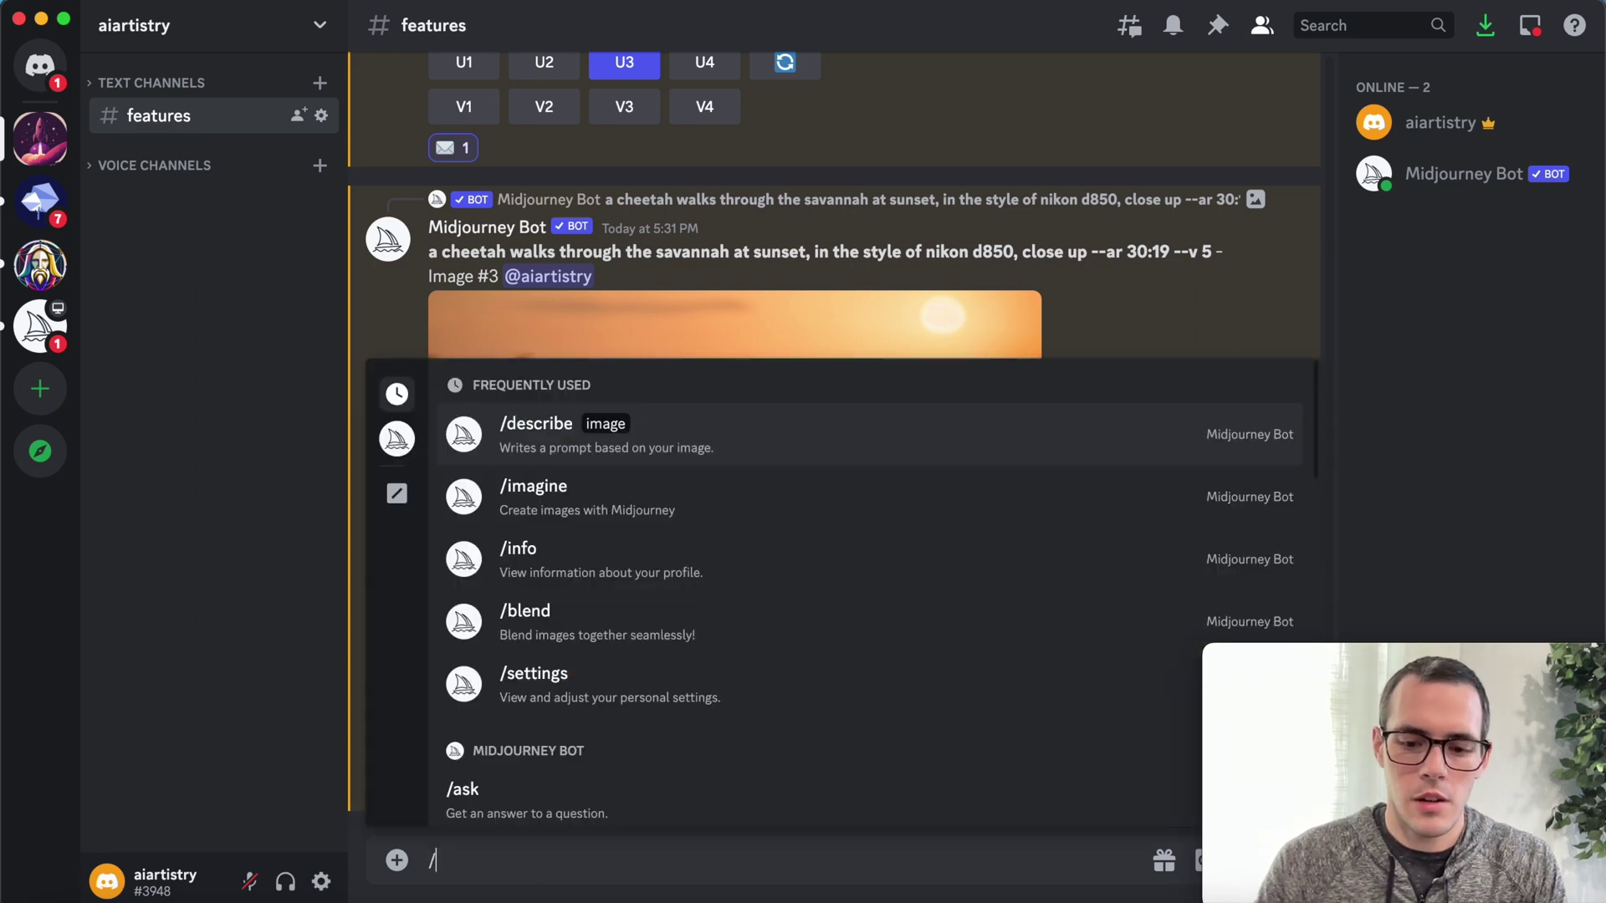
text(im)
click(492, 713)
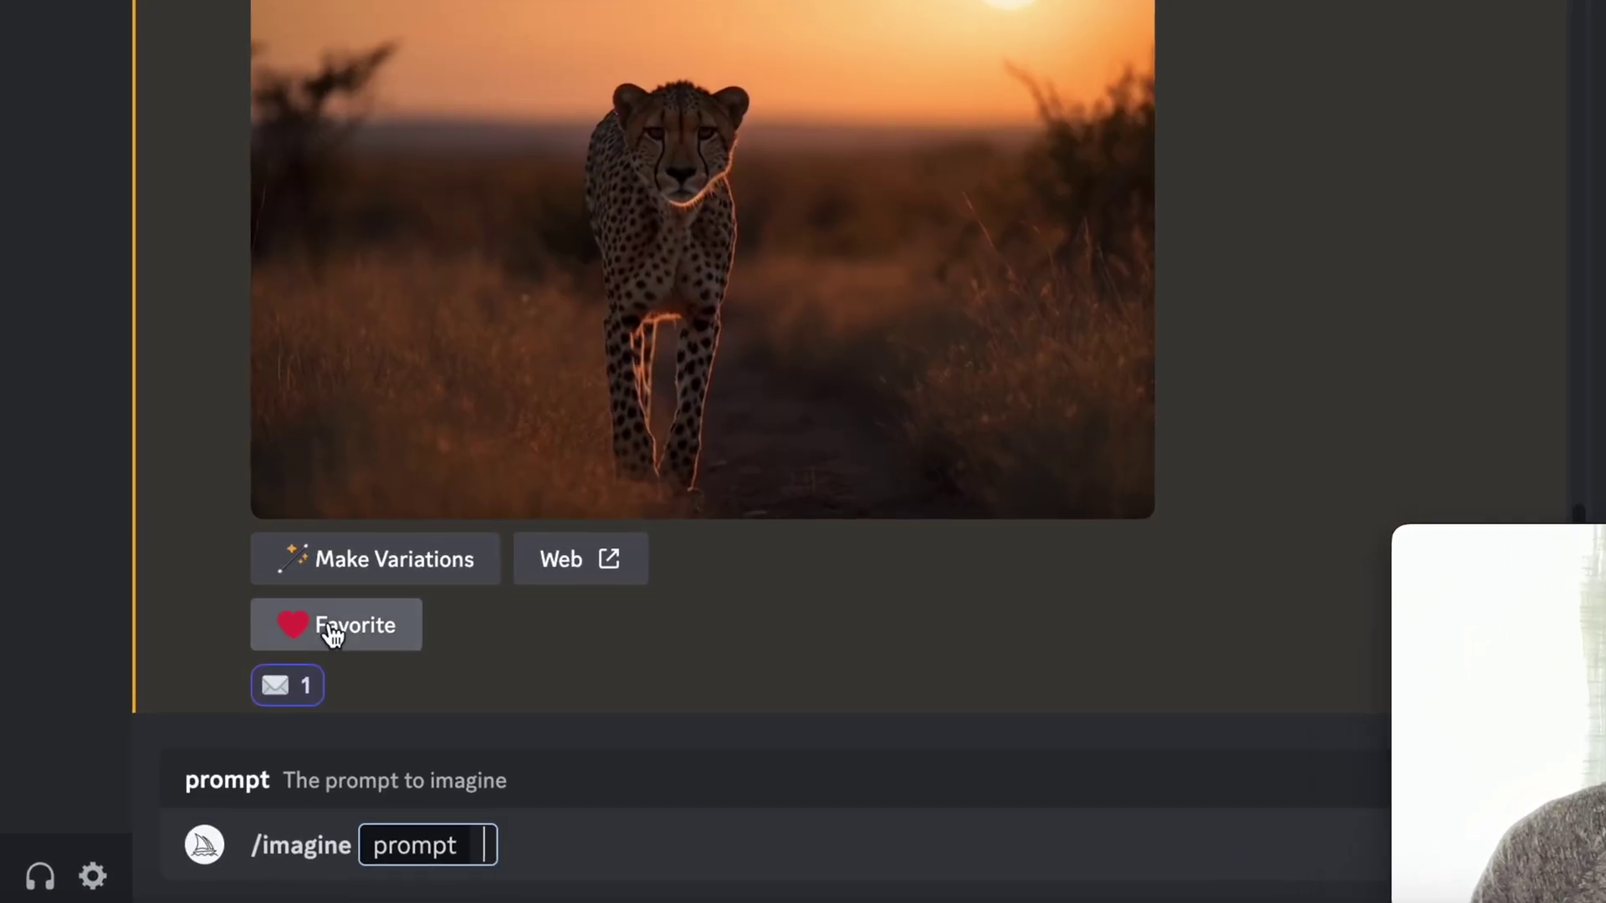
text(a su)
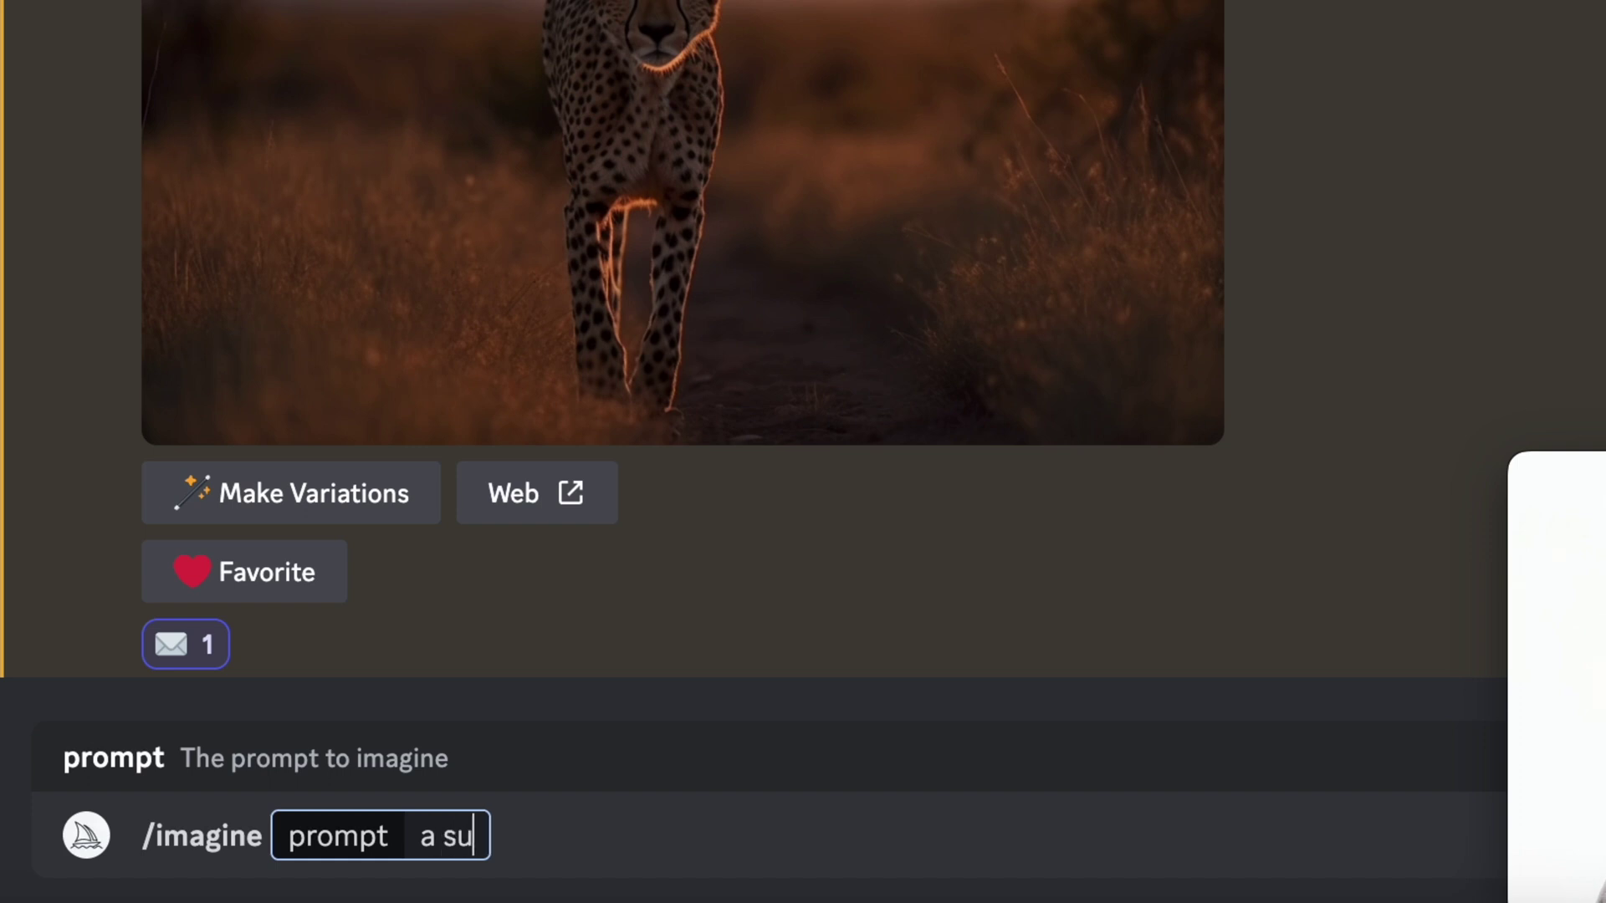
text(nset in the )
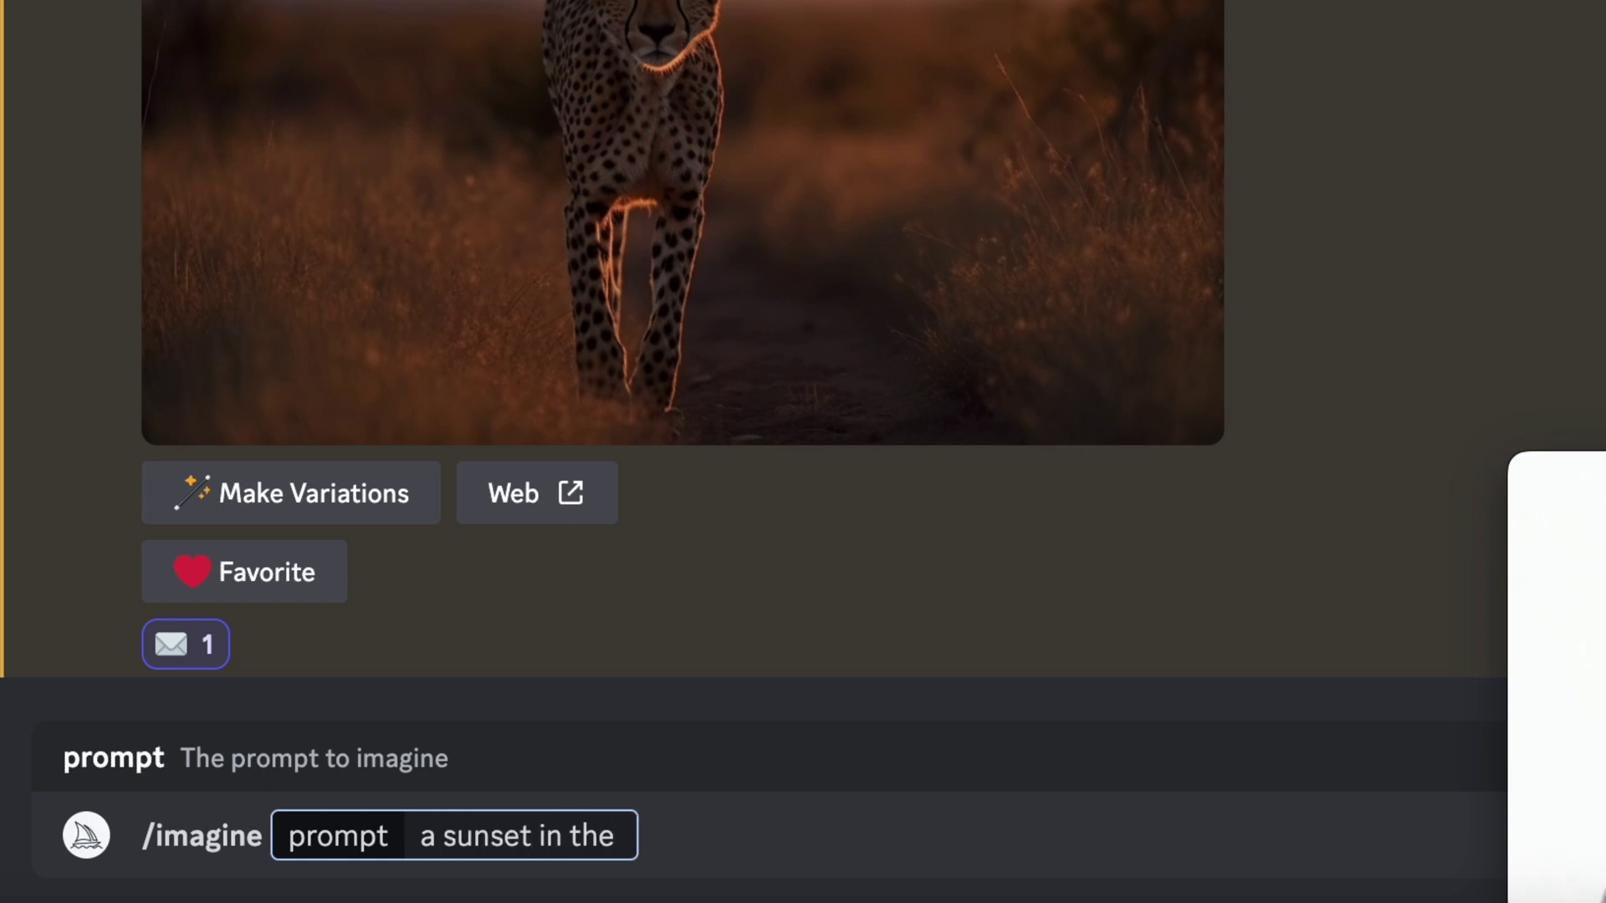
text(desert )
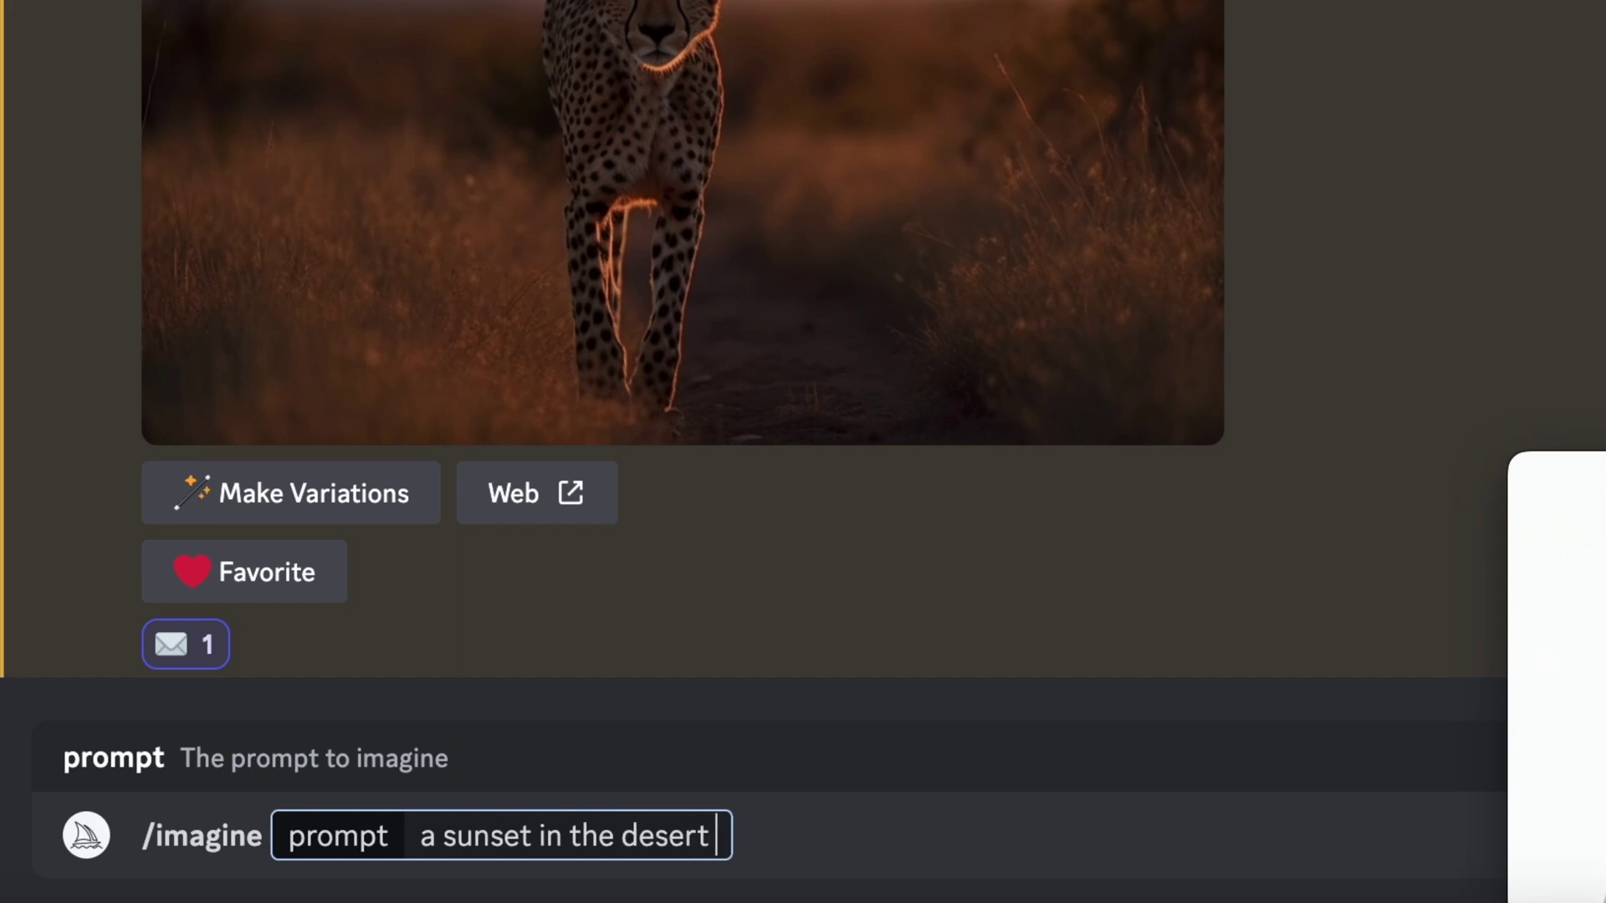
text(with a cheetah walking by --)
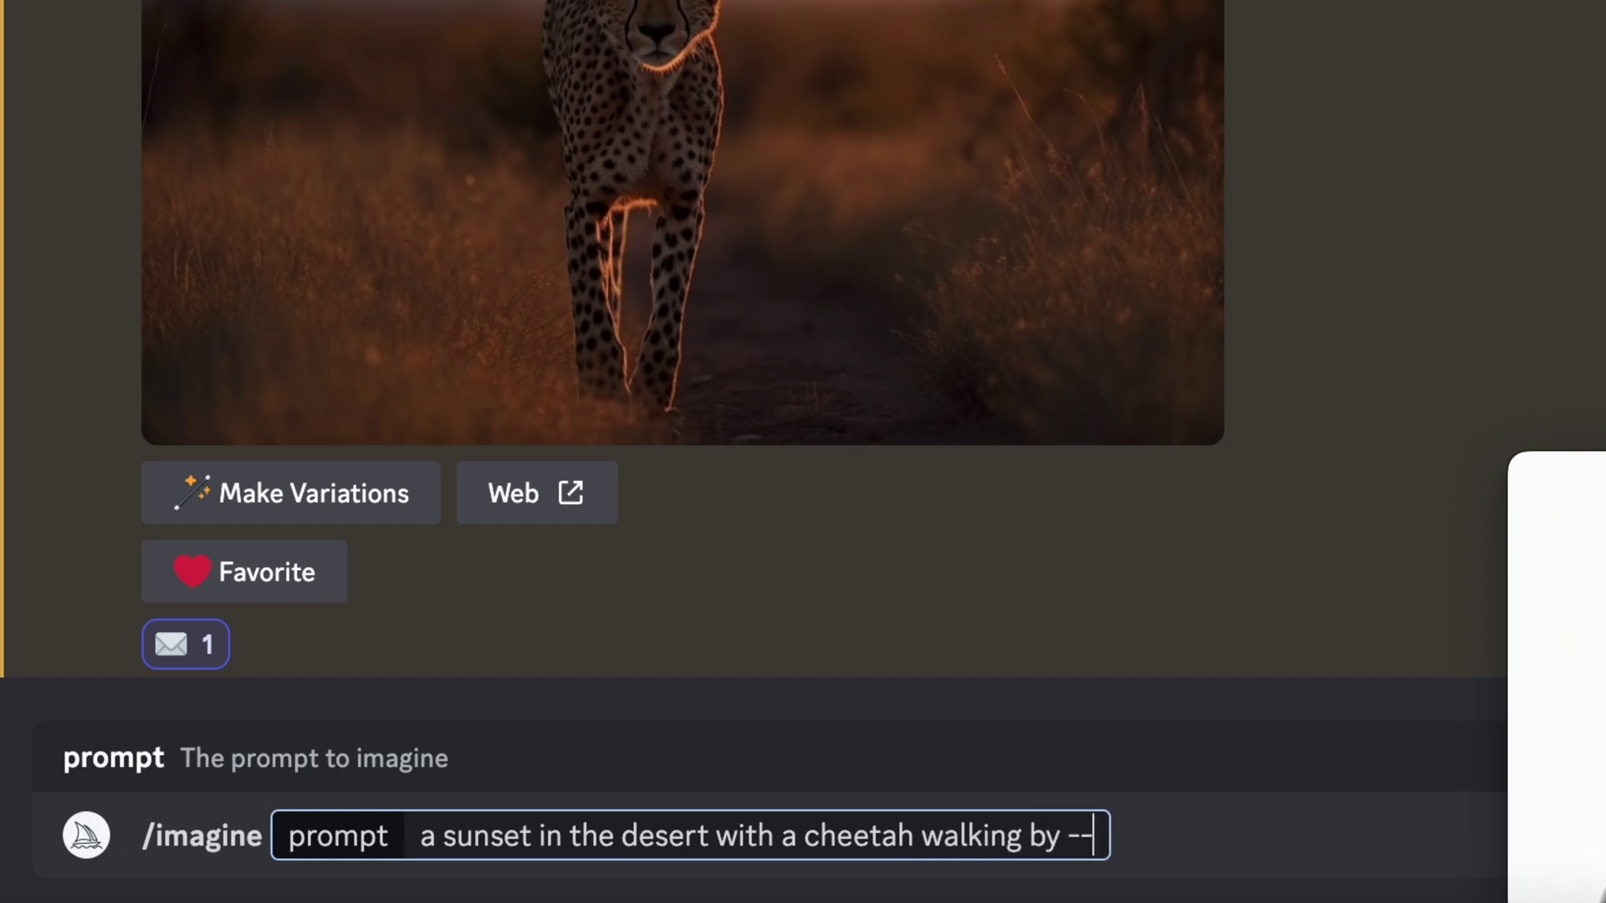
text(ssed)
key(BackSpace)
key(BackSpace)
key(BackSpace)
text(eed)
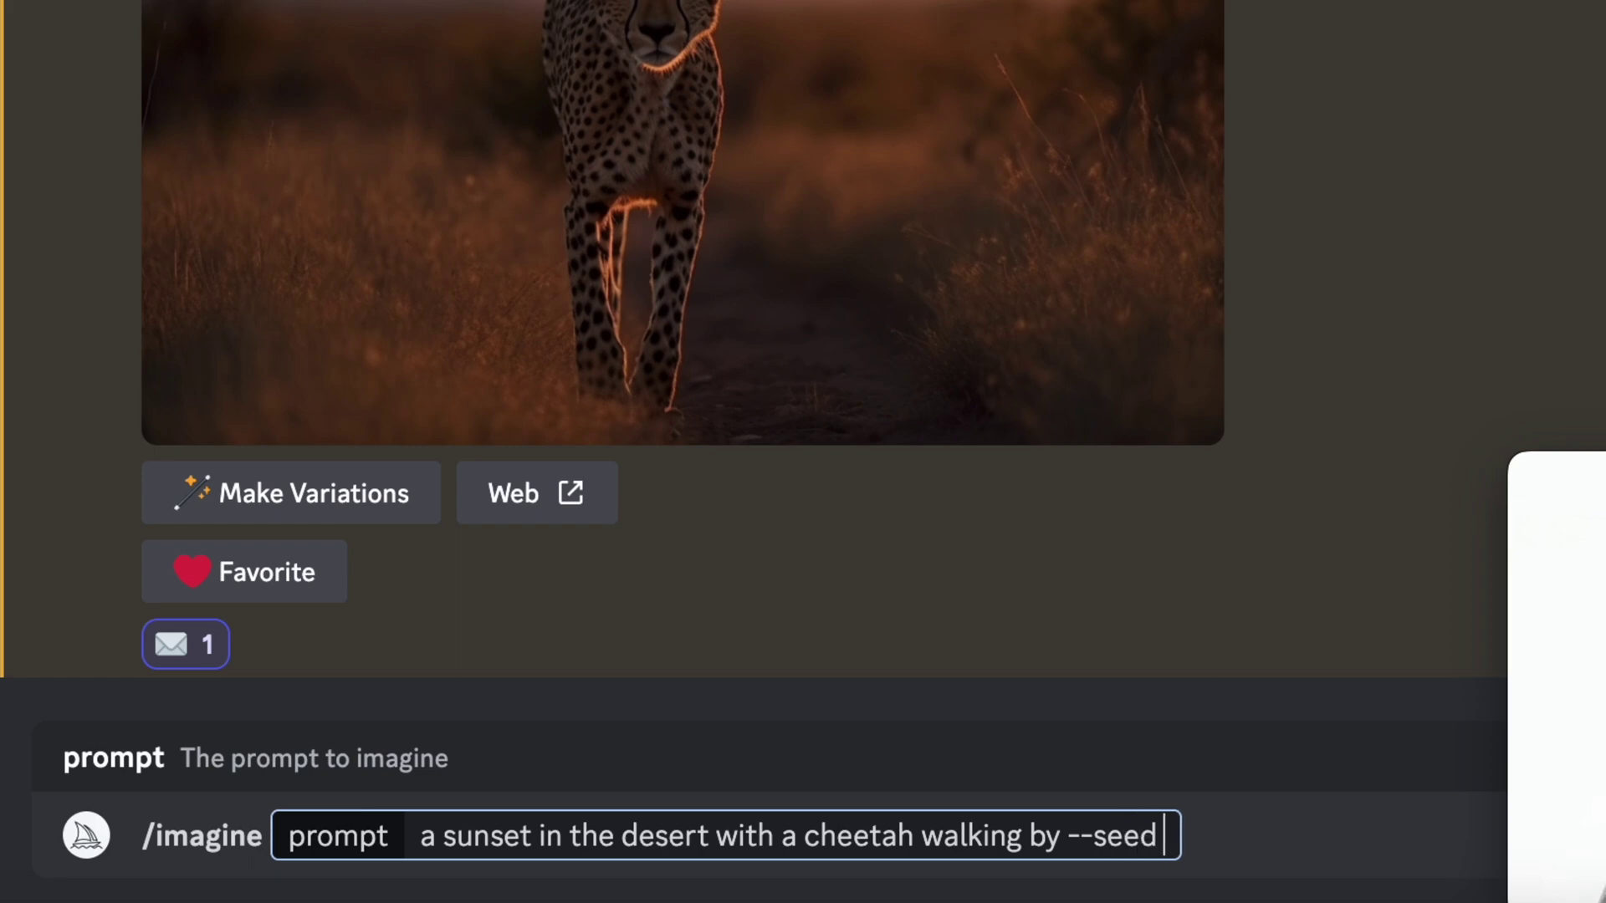
key(ctrl+v)
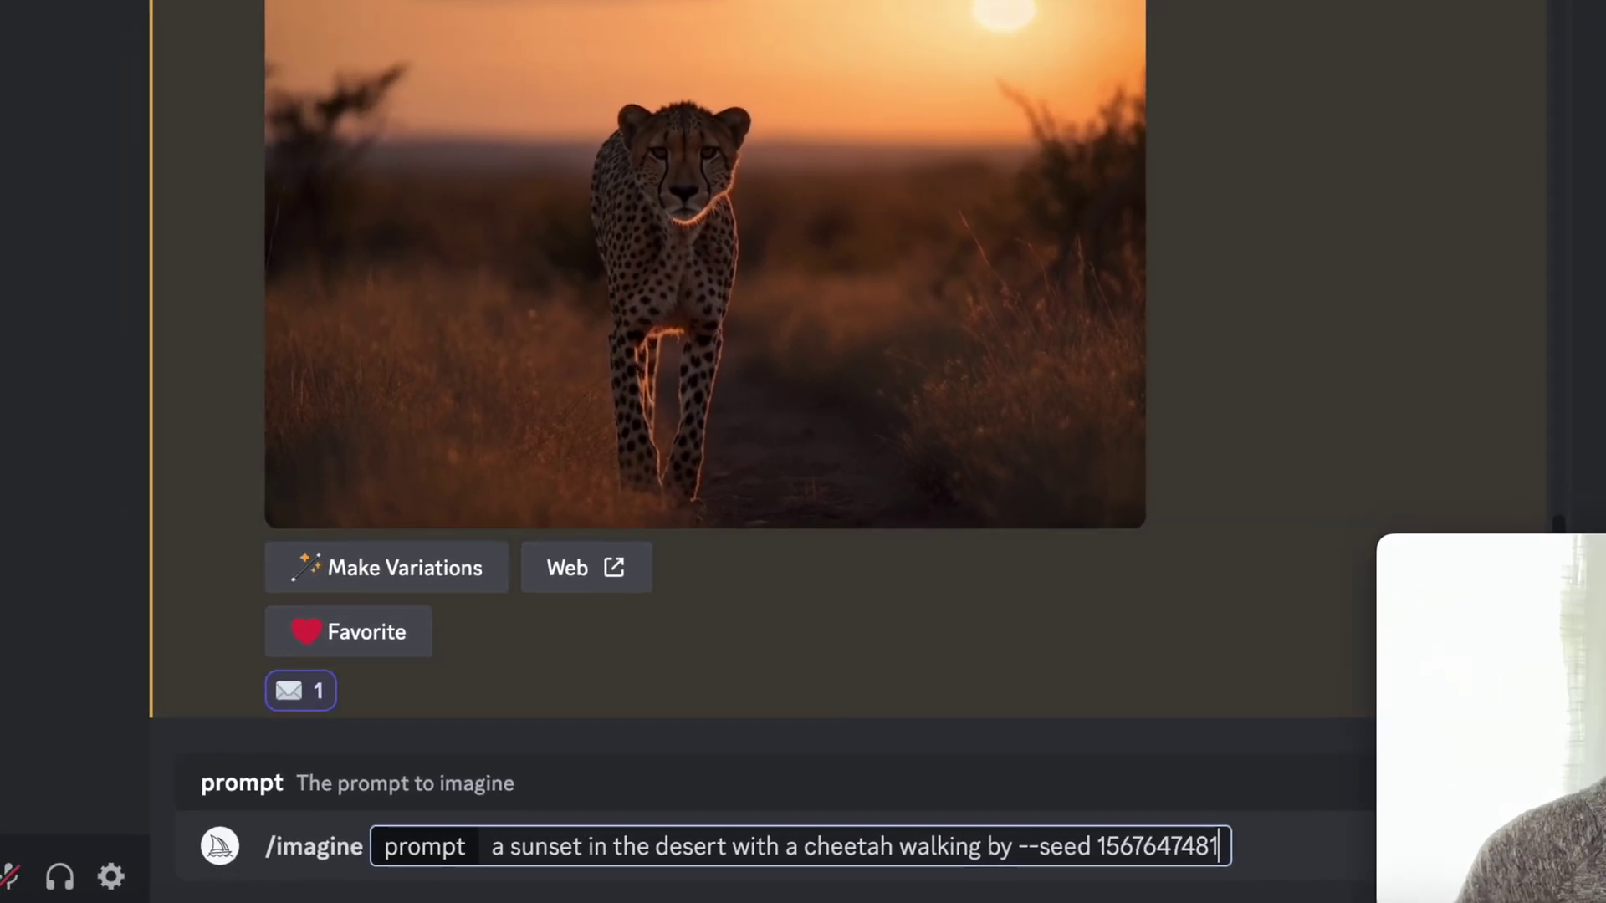
key(Return)
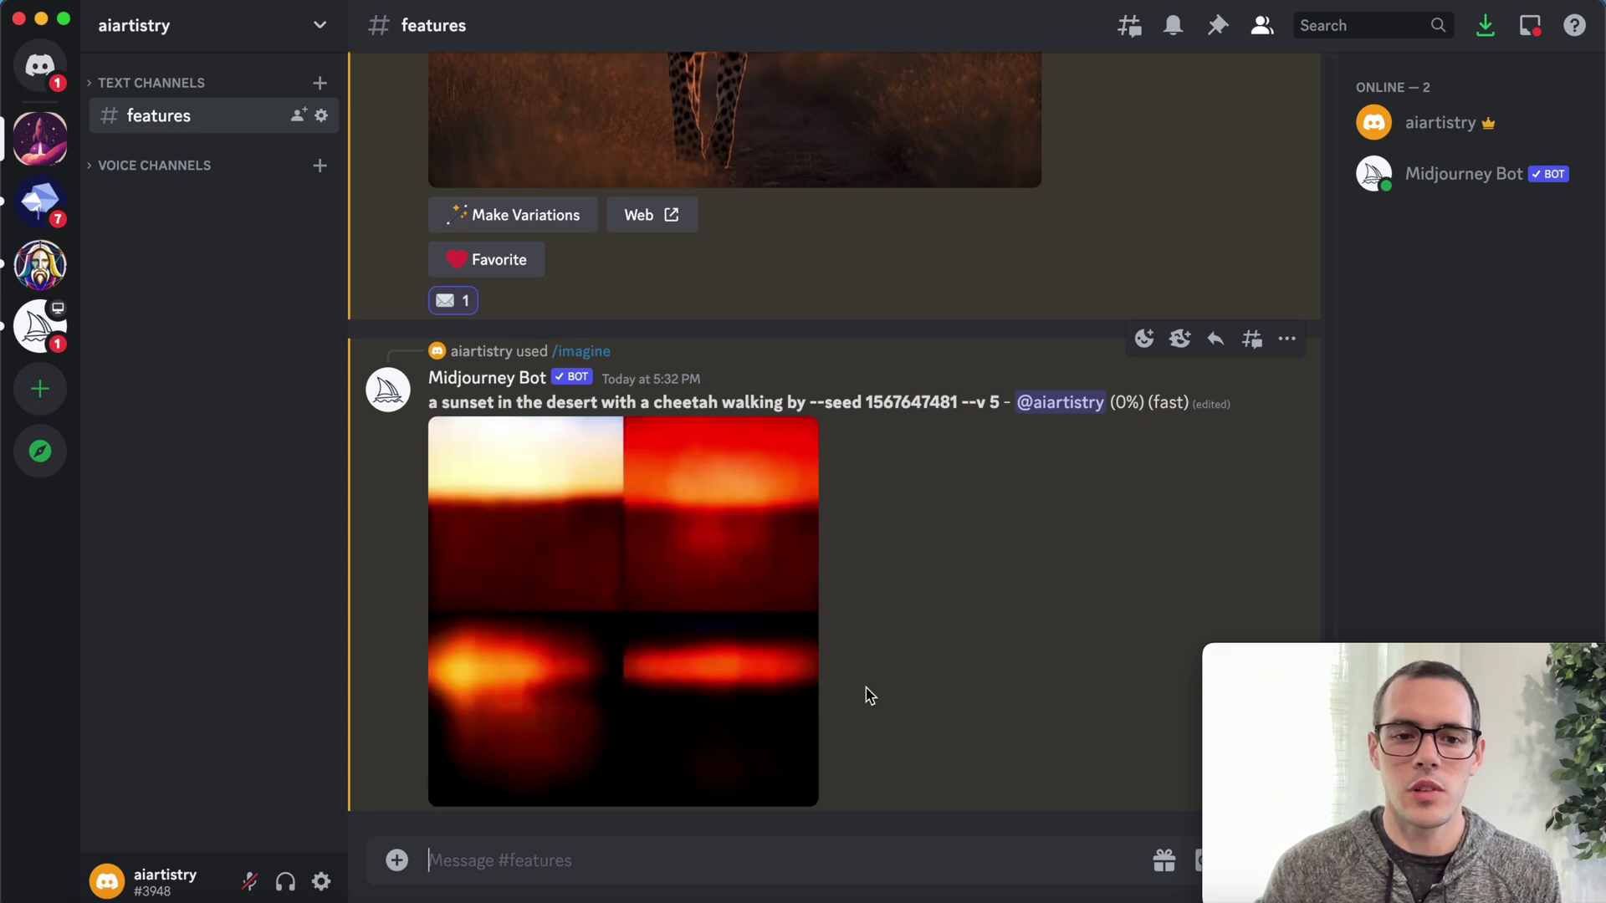
Step: Inspect the finished desert cheetah grid enlarged, then close it and focus the message box
scroll(868, 696, up, 3)
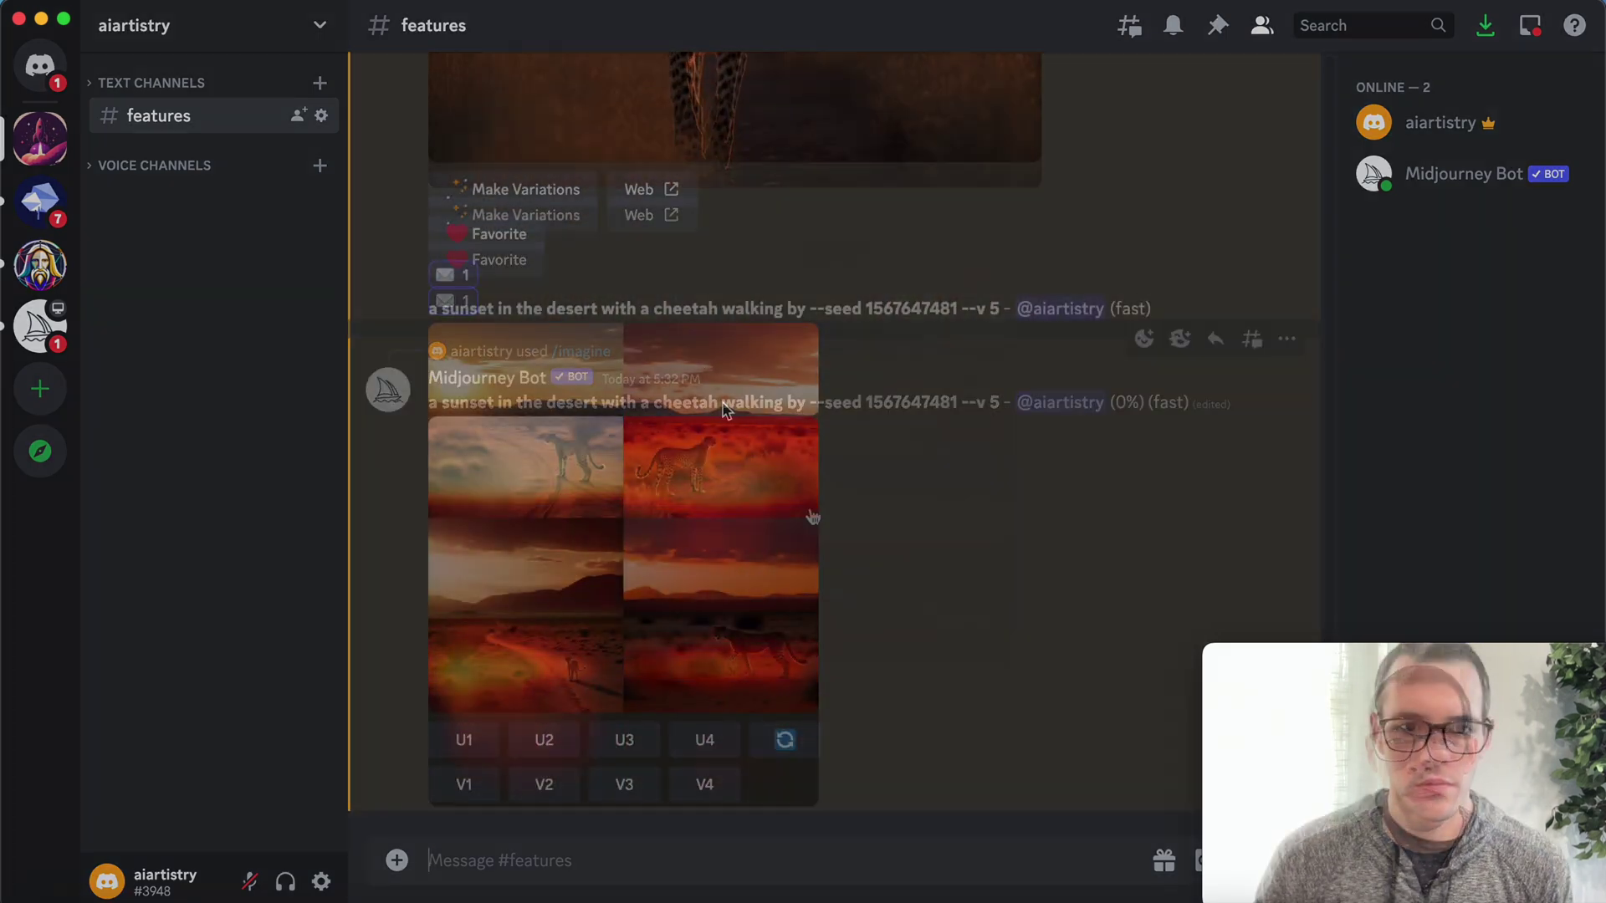
click(799, 512)
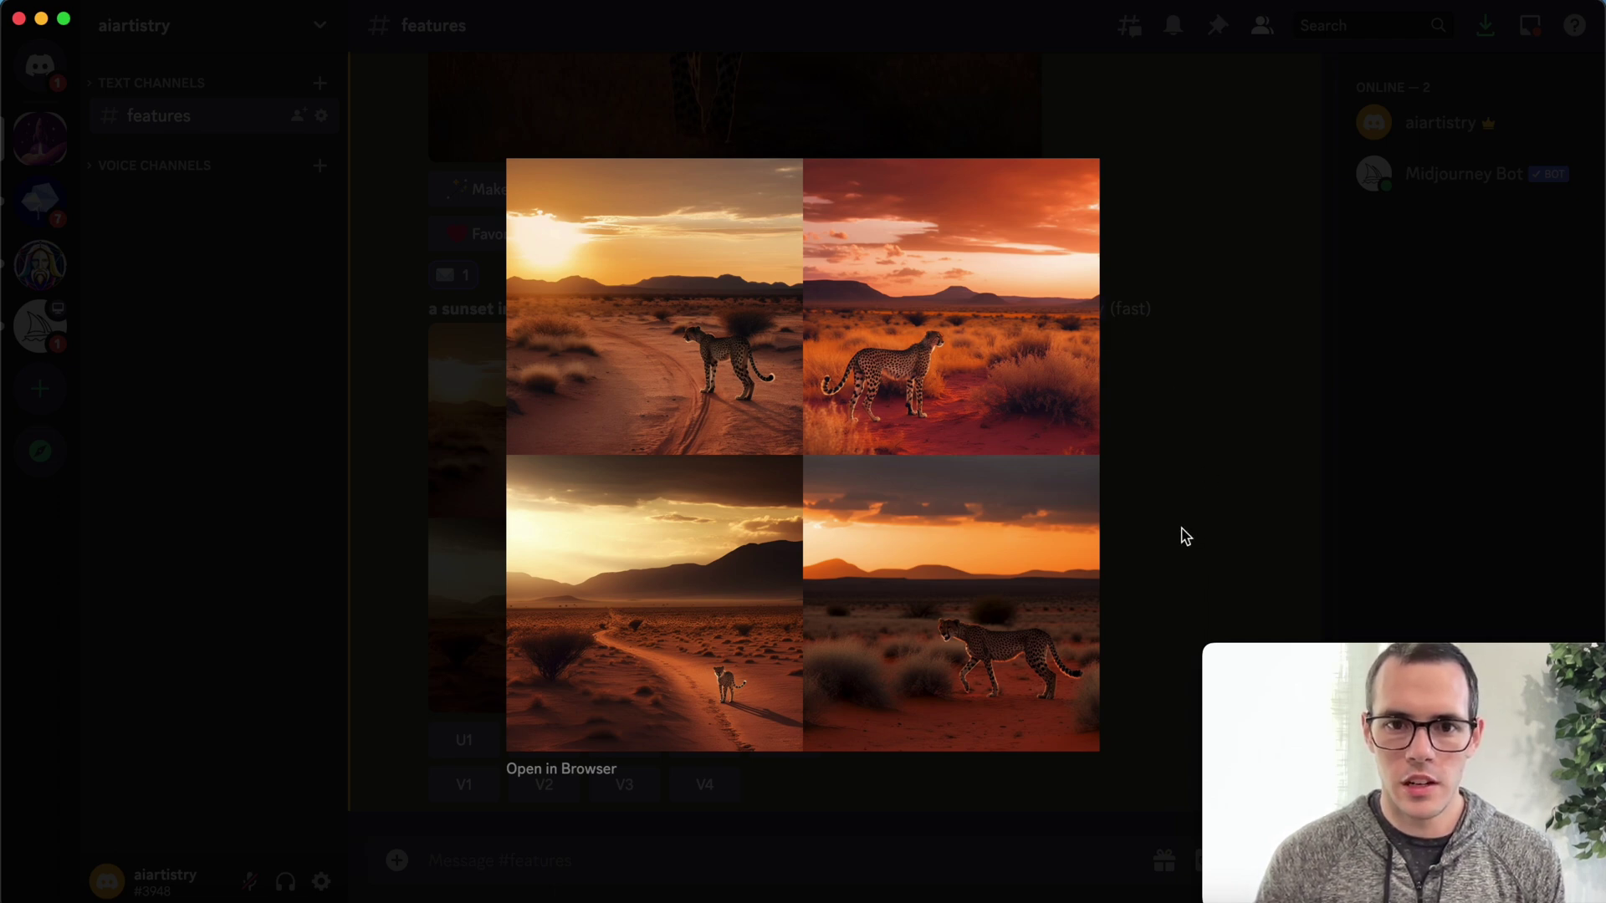
click(1183, 536)
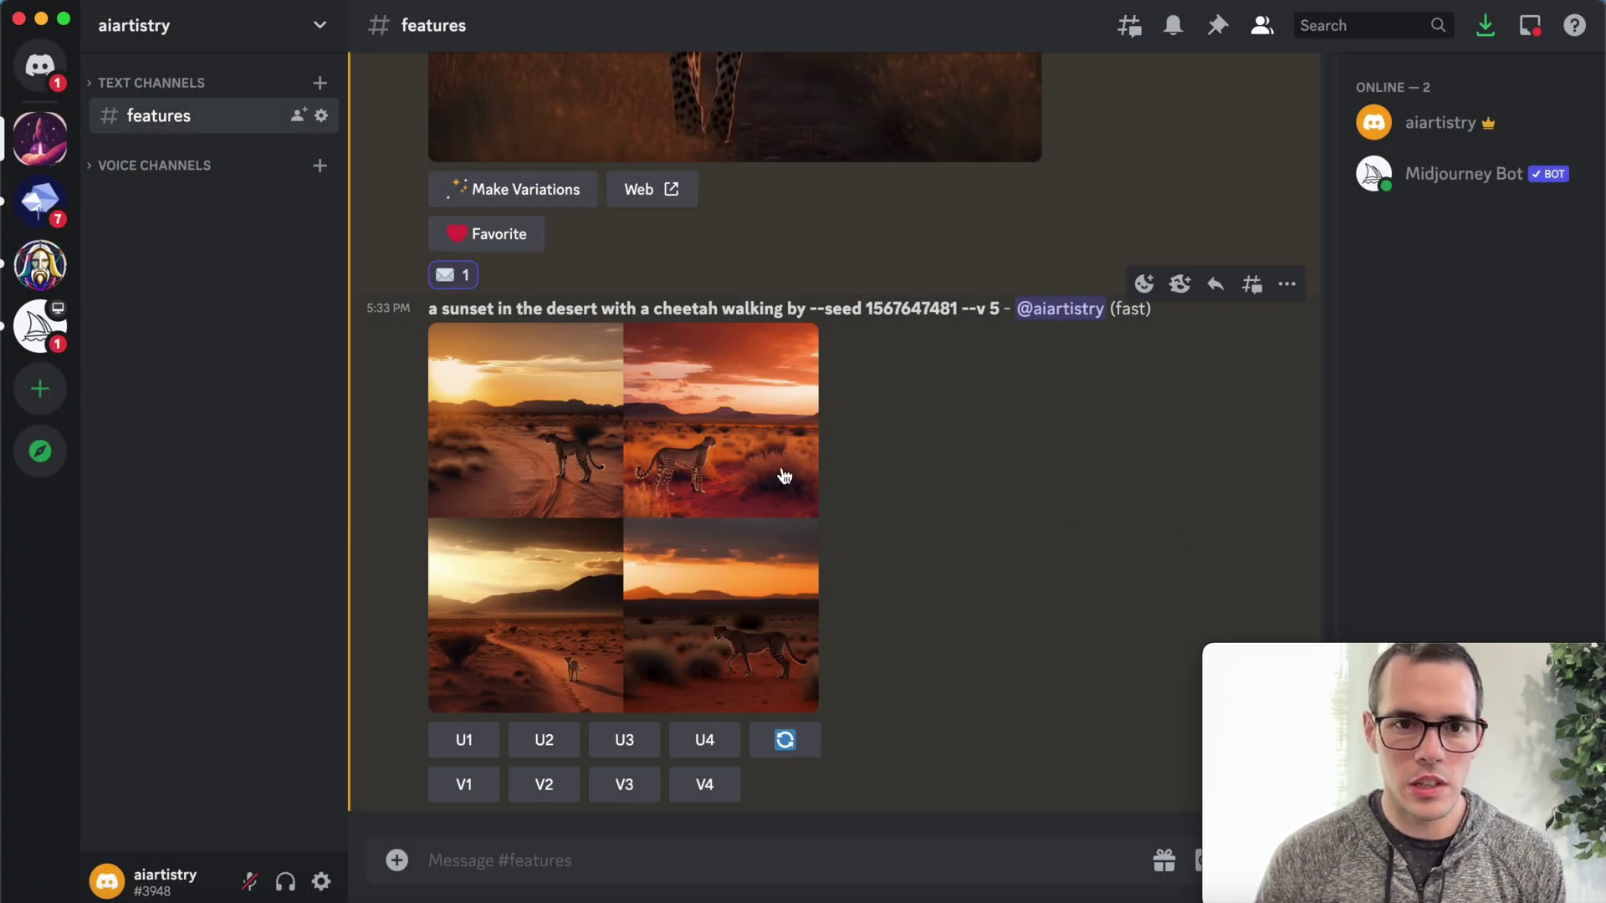
scroll(1090, 477, up, 3)
scroll(1090, 483, down, 3)
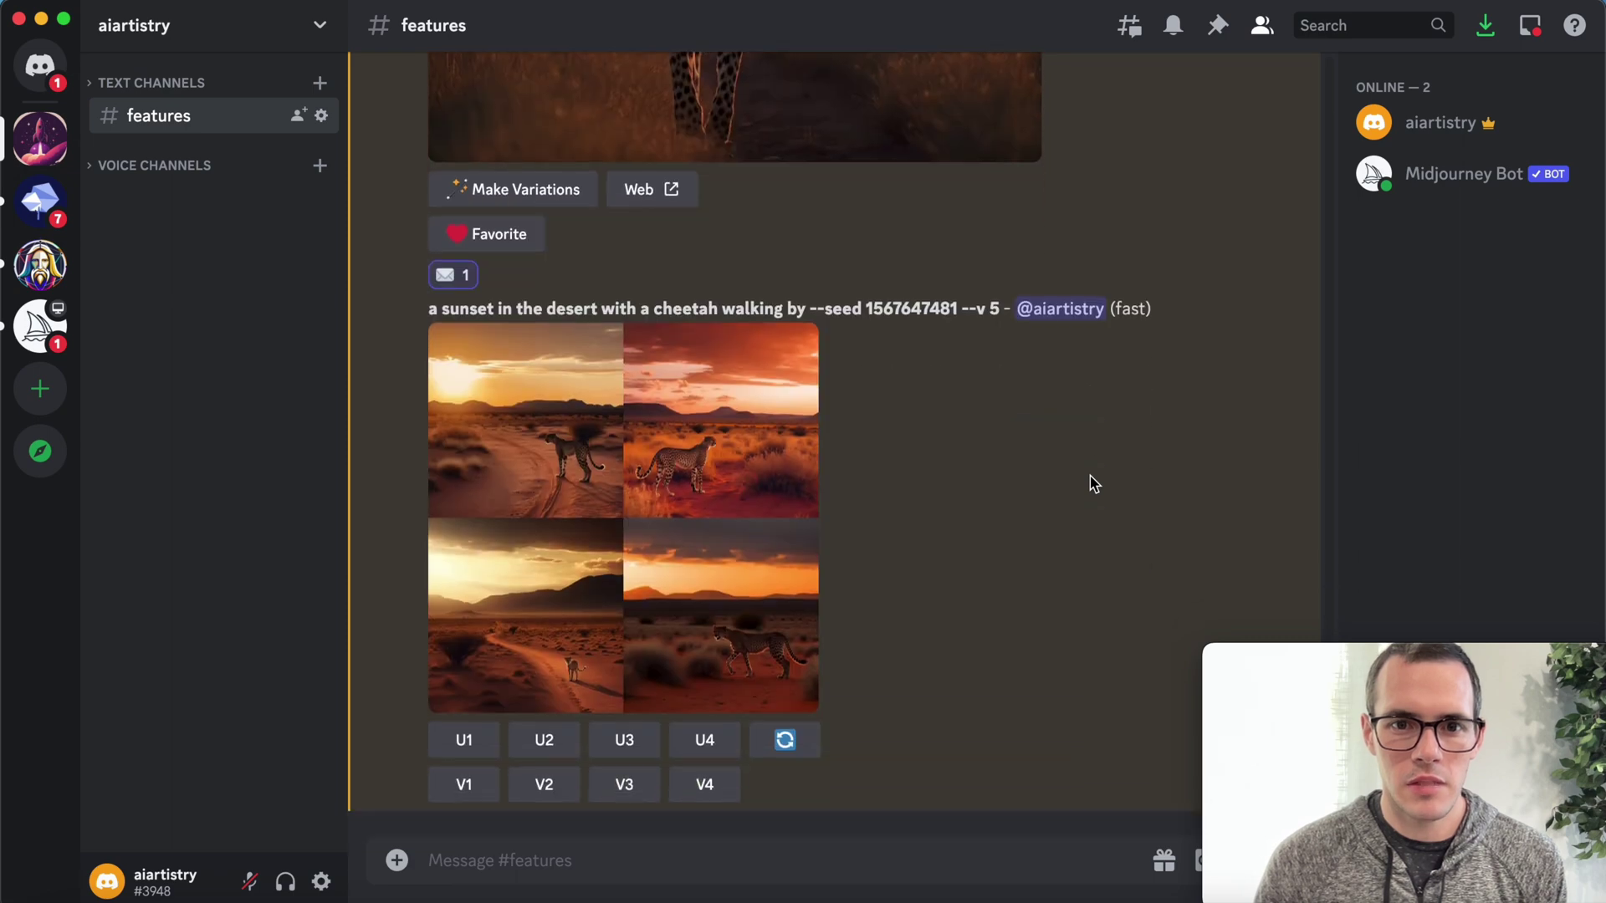
click(905, 866)
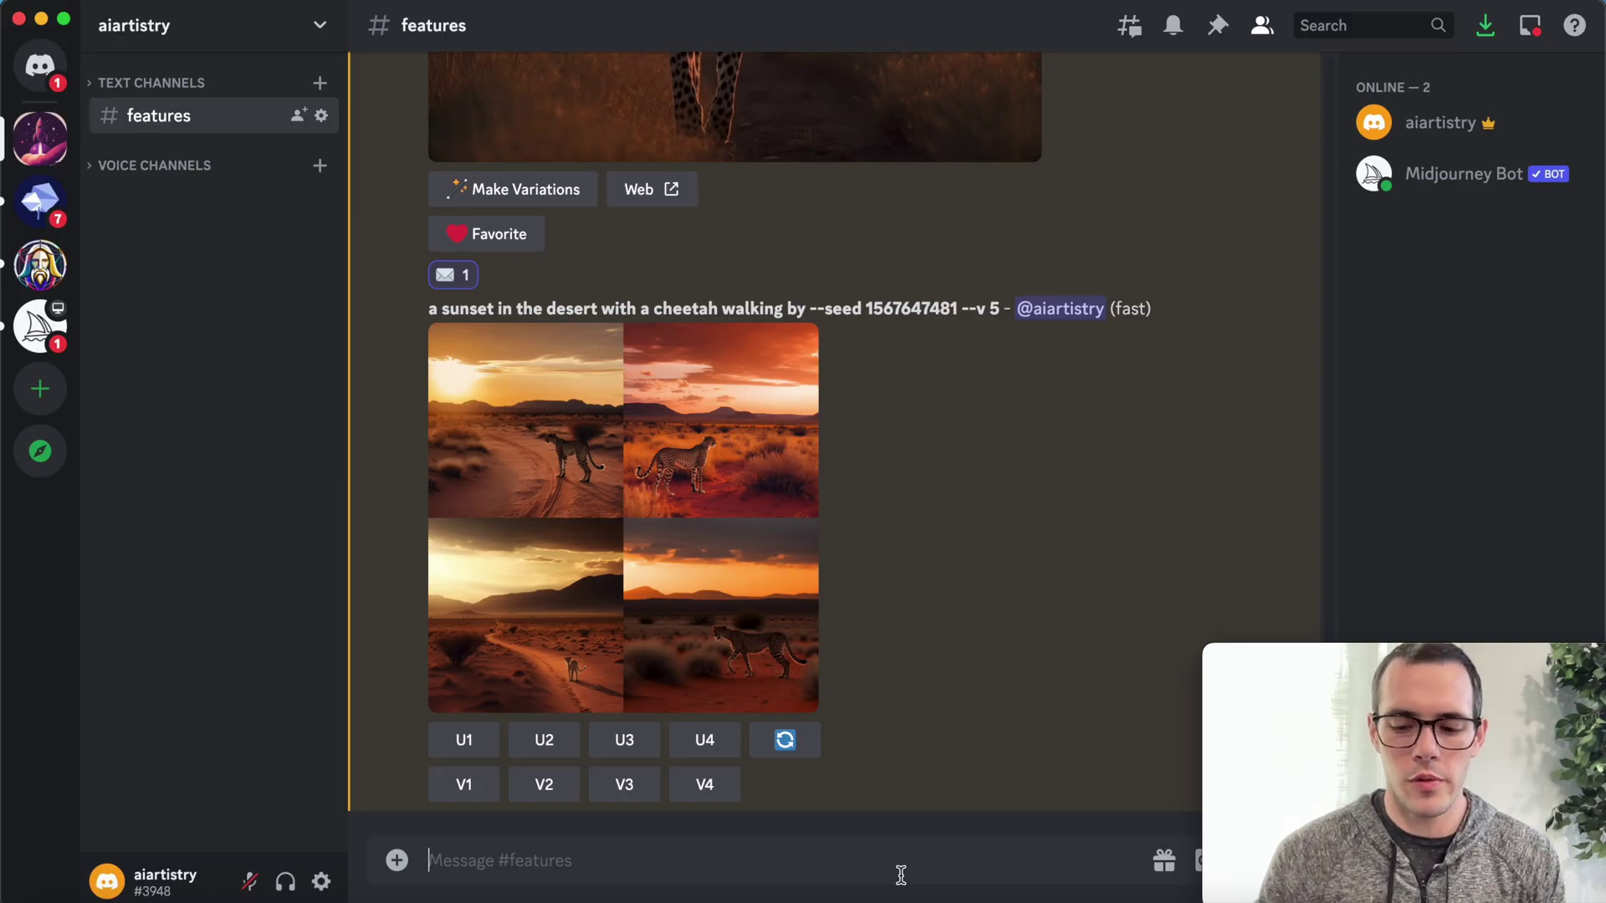
Step: Submit /imagine 'the eiffel tower at night --ar 16:9'
text(/)
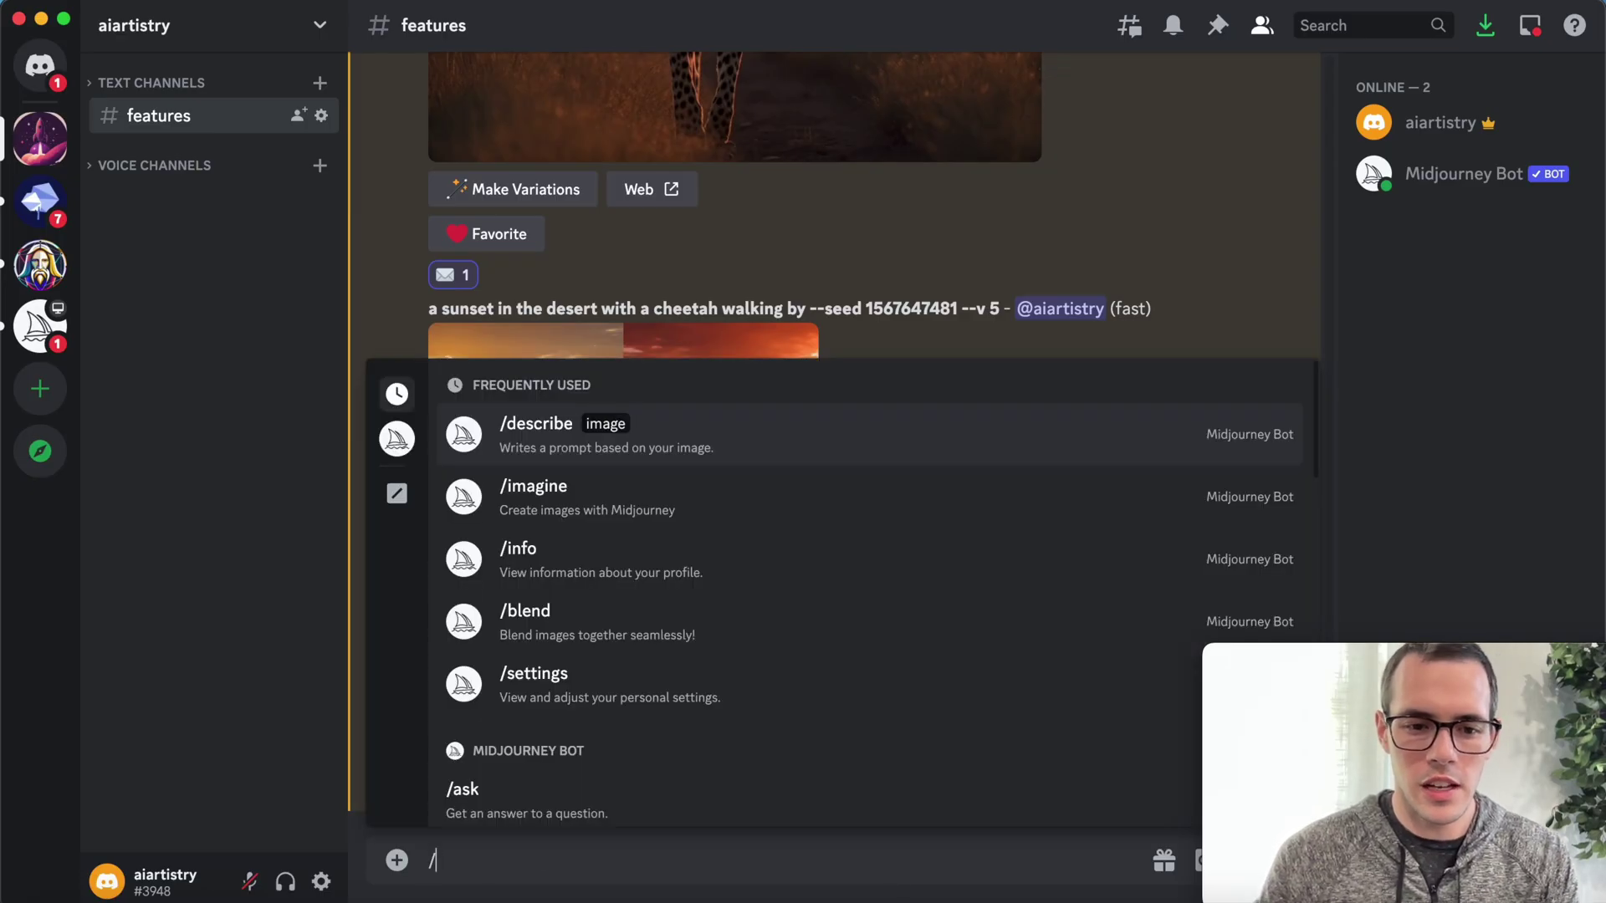
text(a)
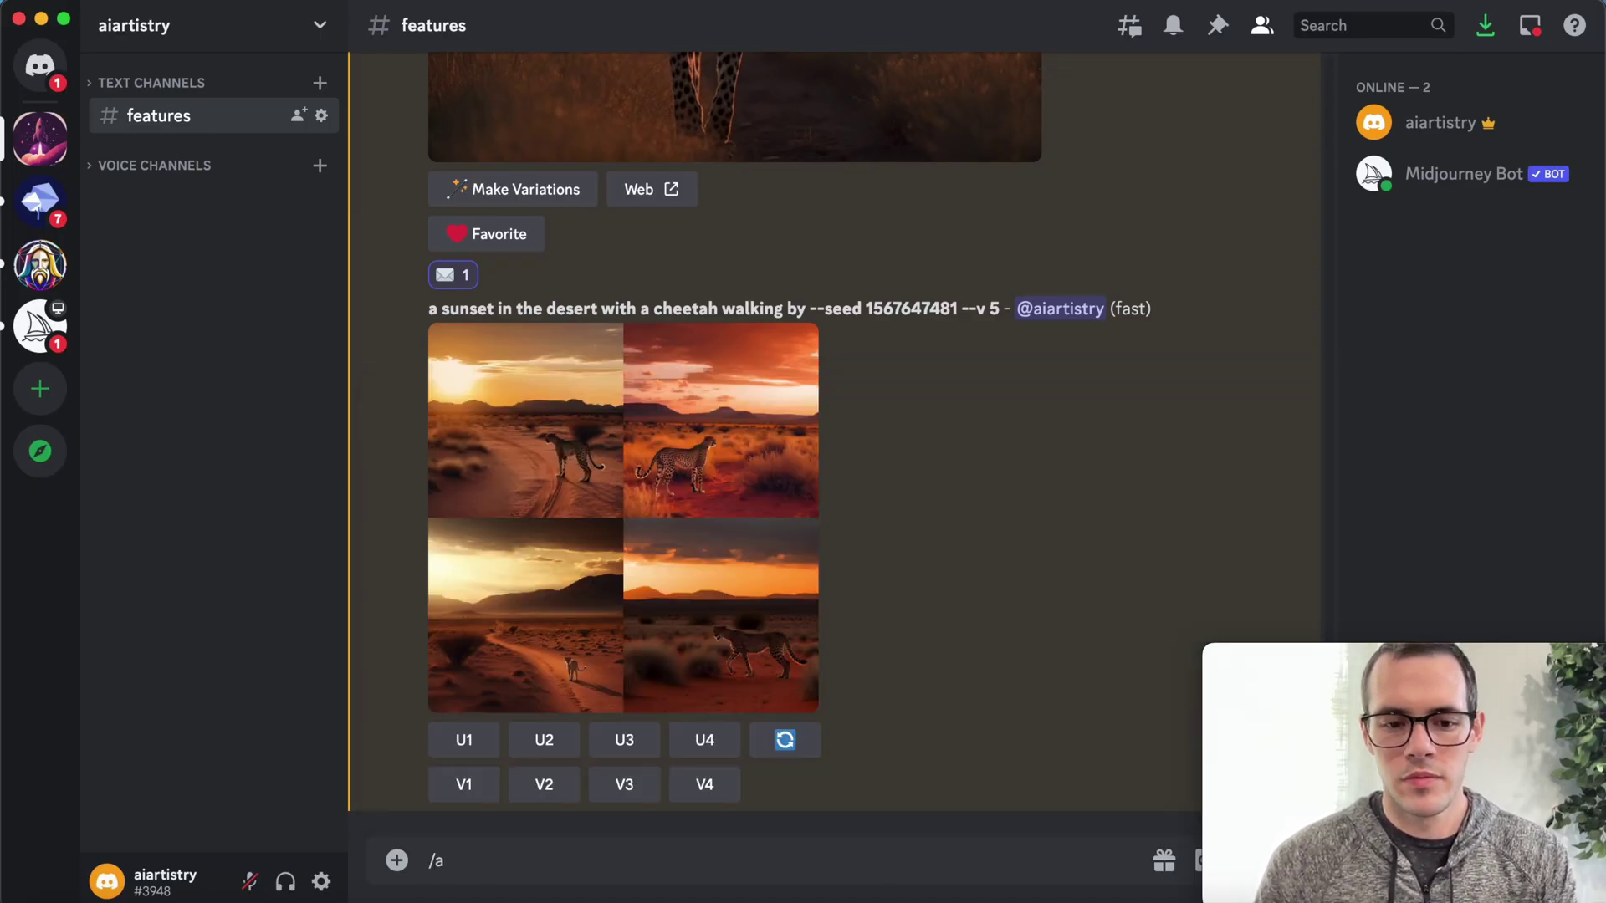
key(BackSpace)
text(im)
click(851, 748)
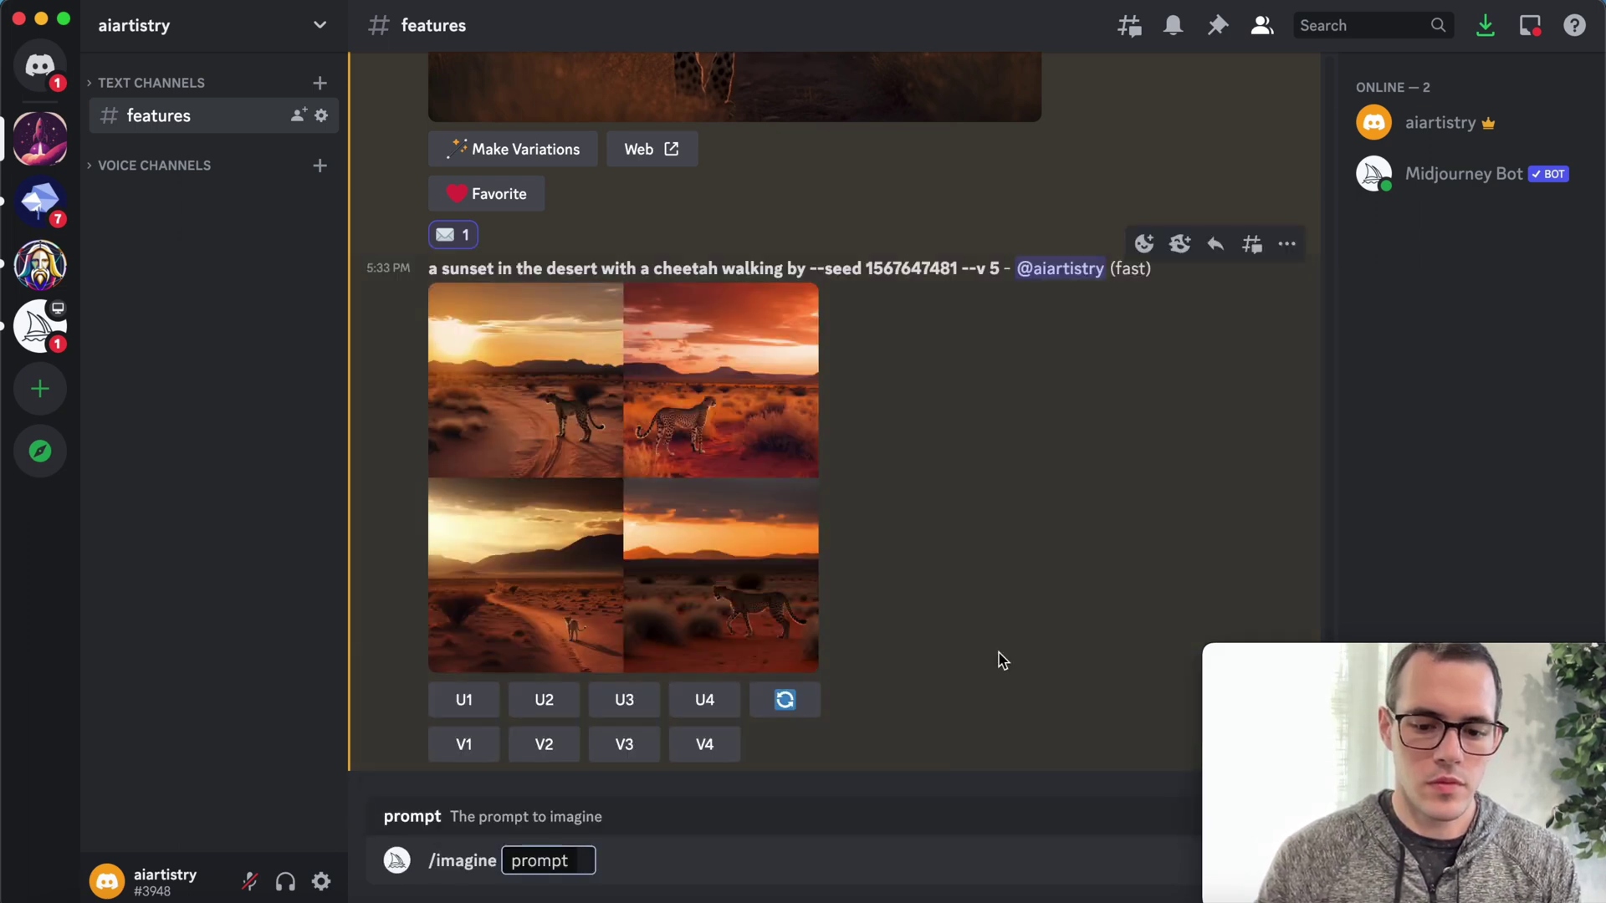
text(the eiff)
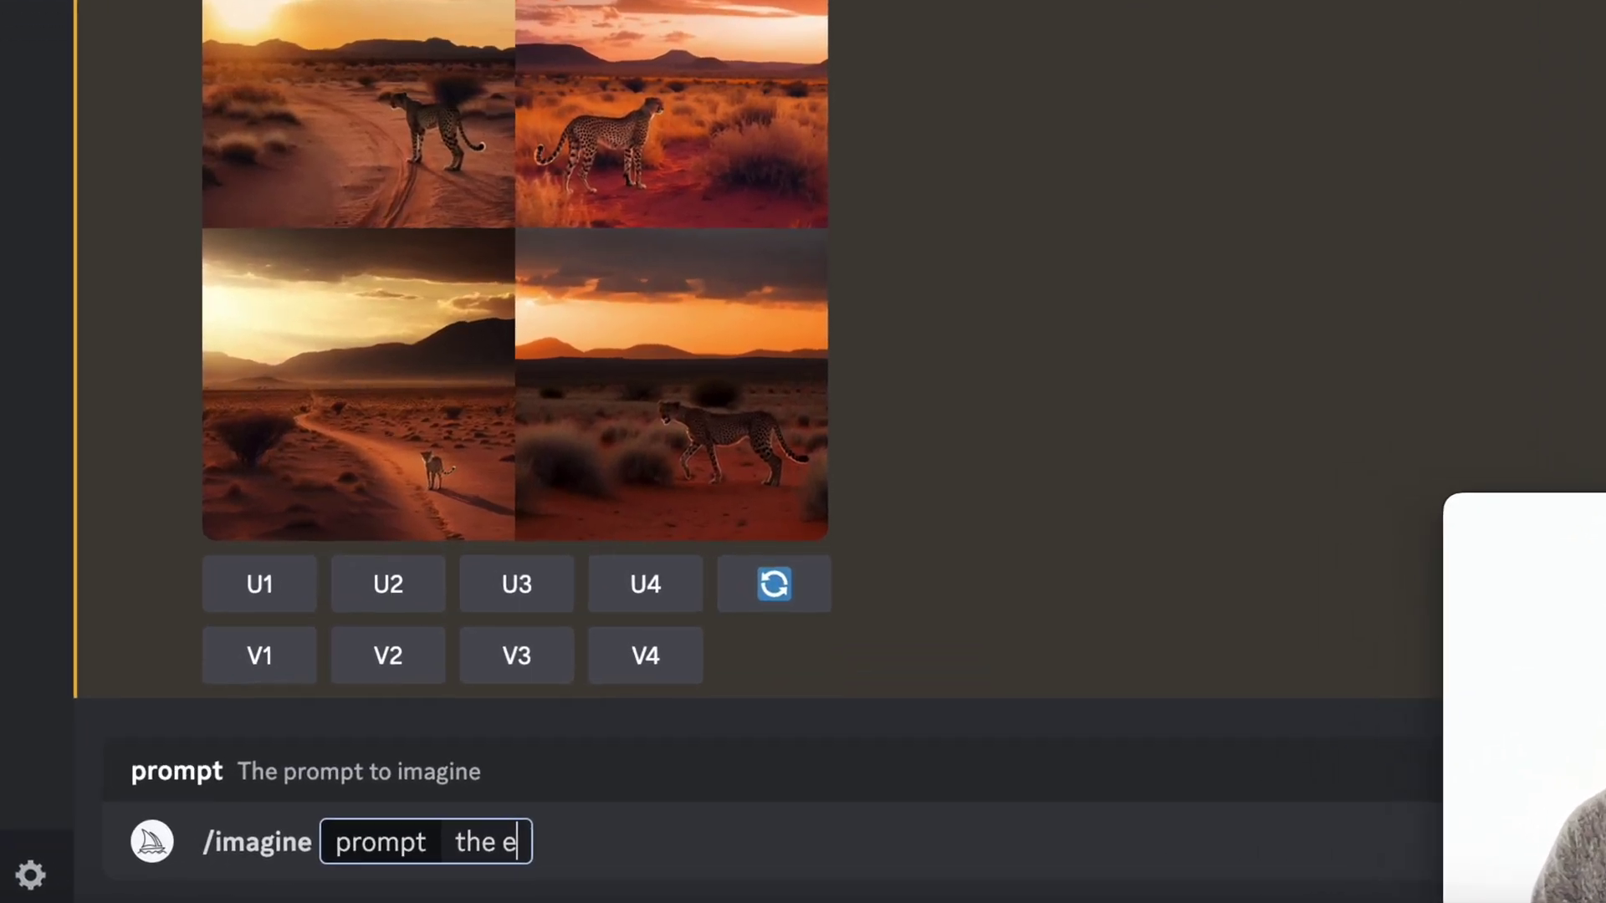
text(el tower )
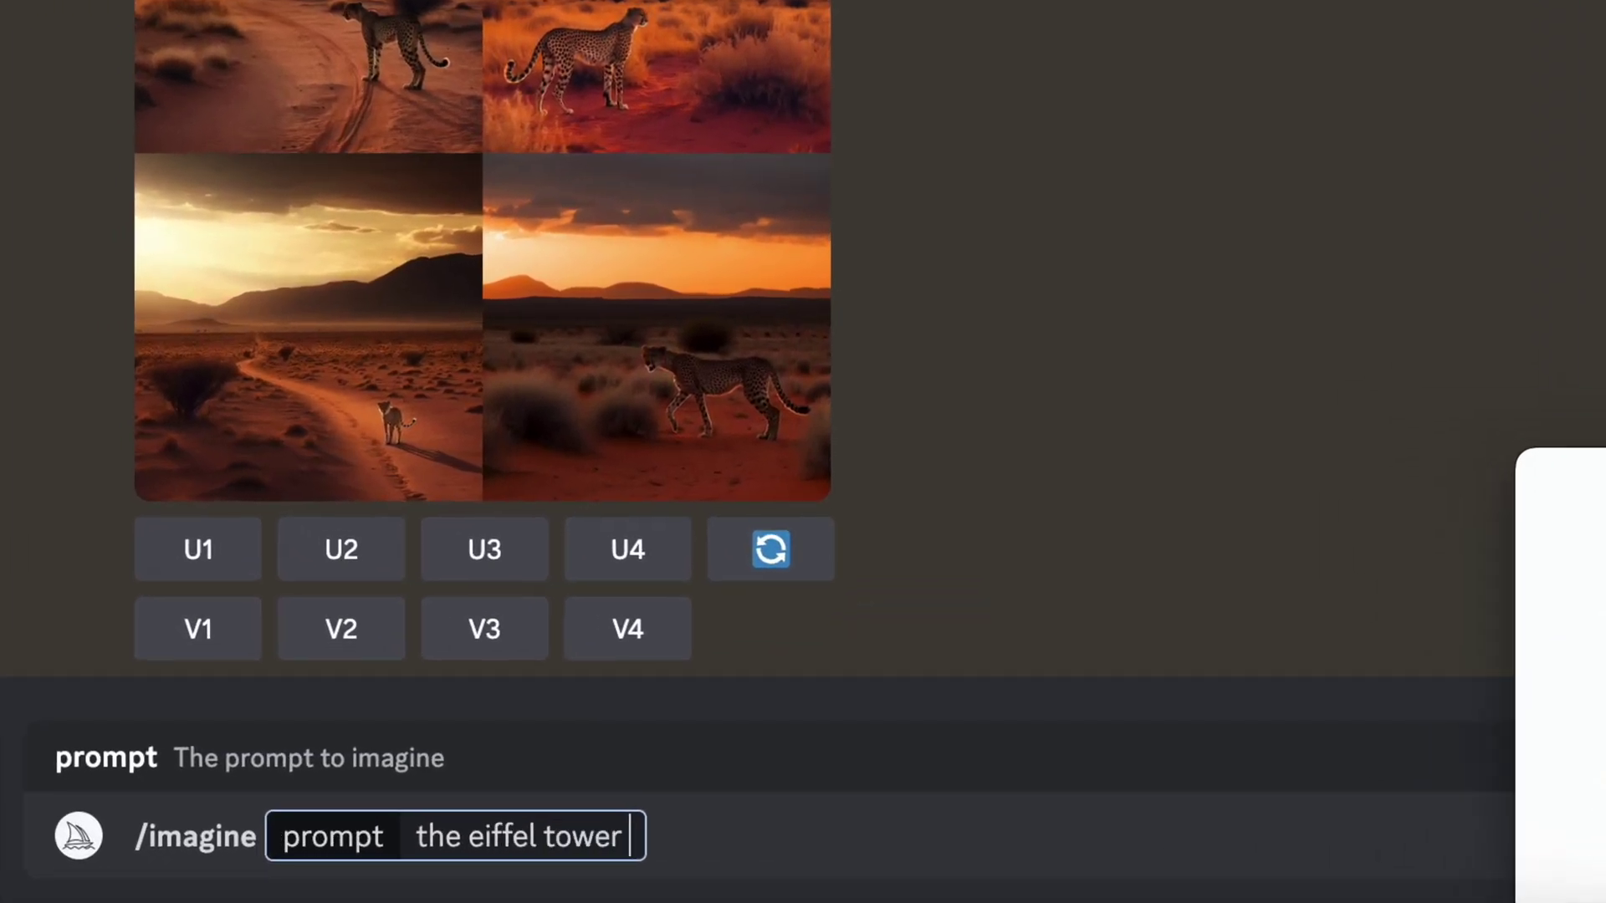
text(at night )
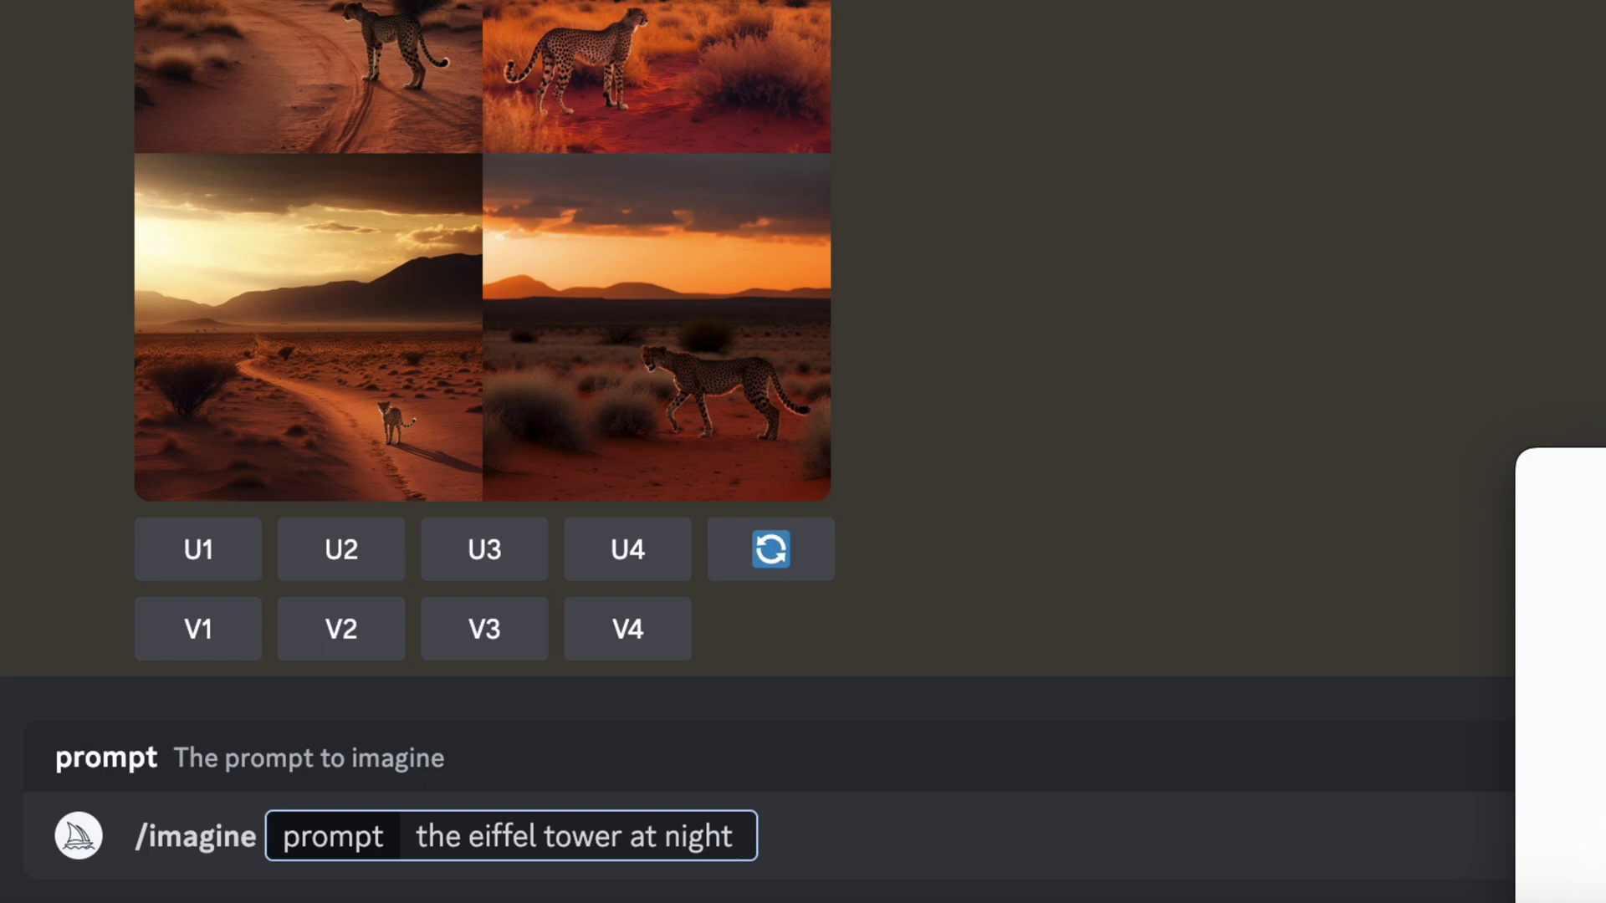
text(--ar )
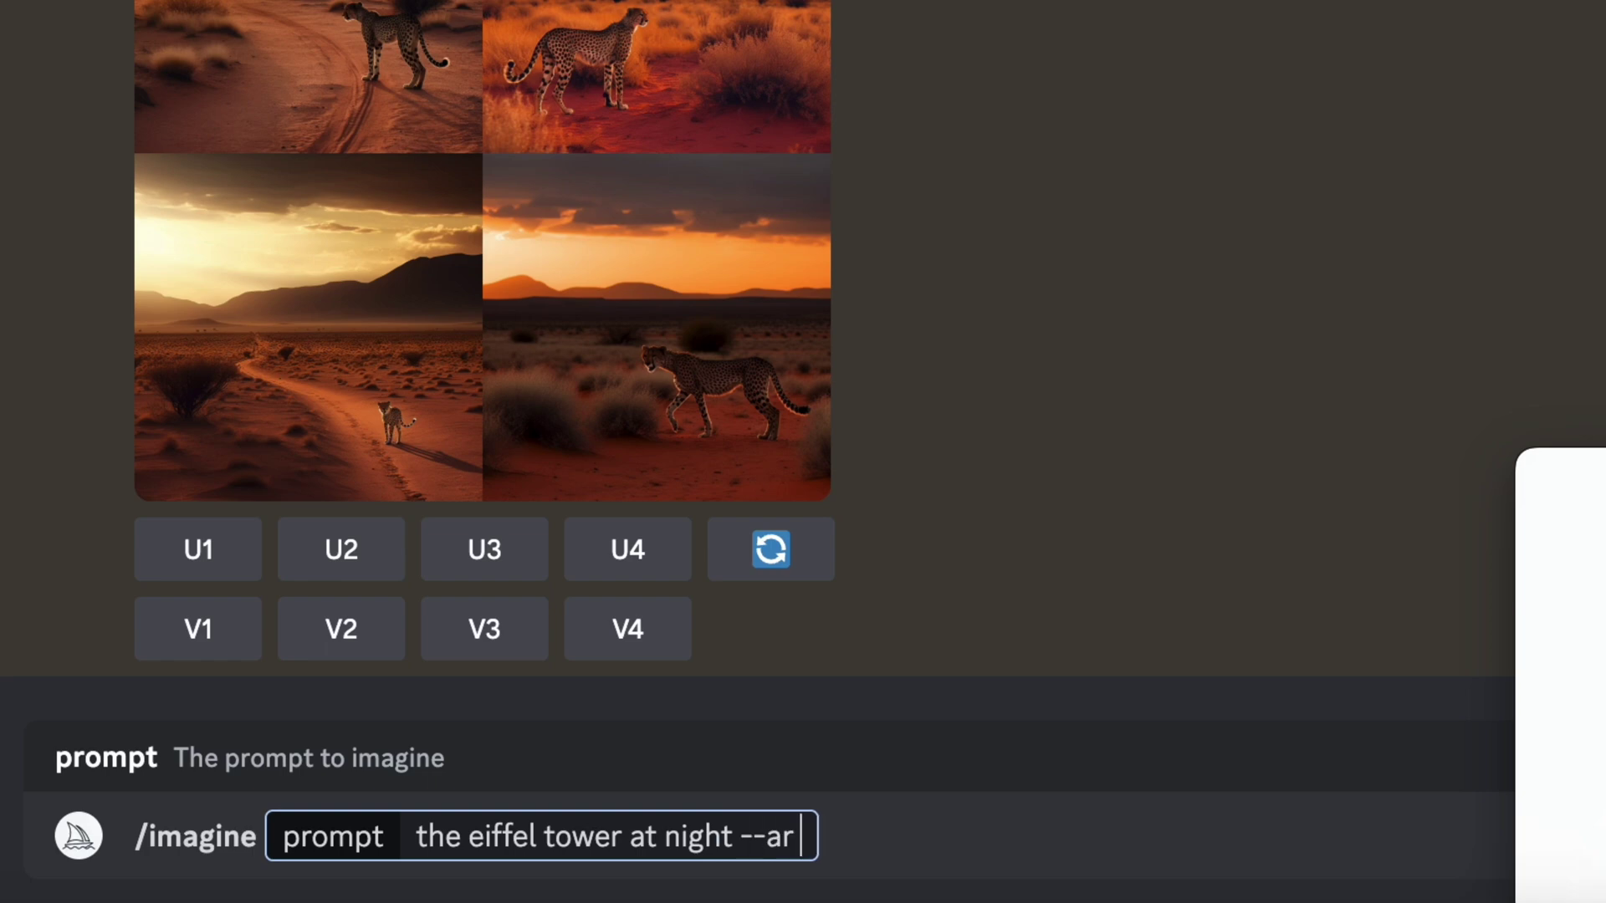
text(16:9)
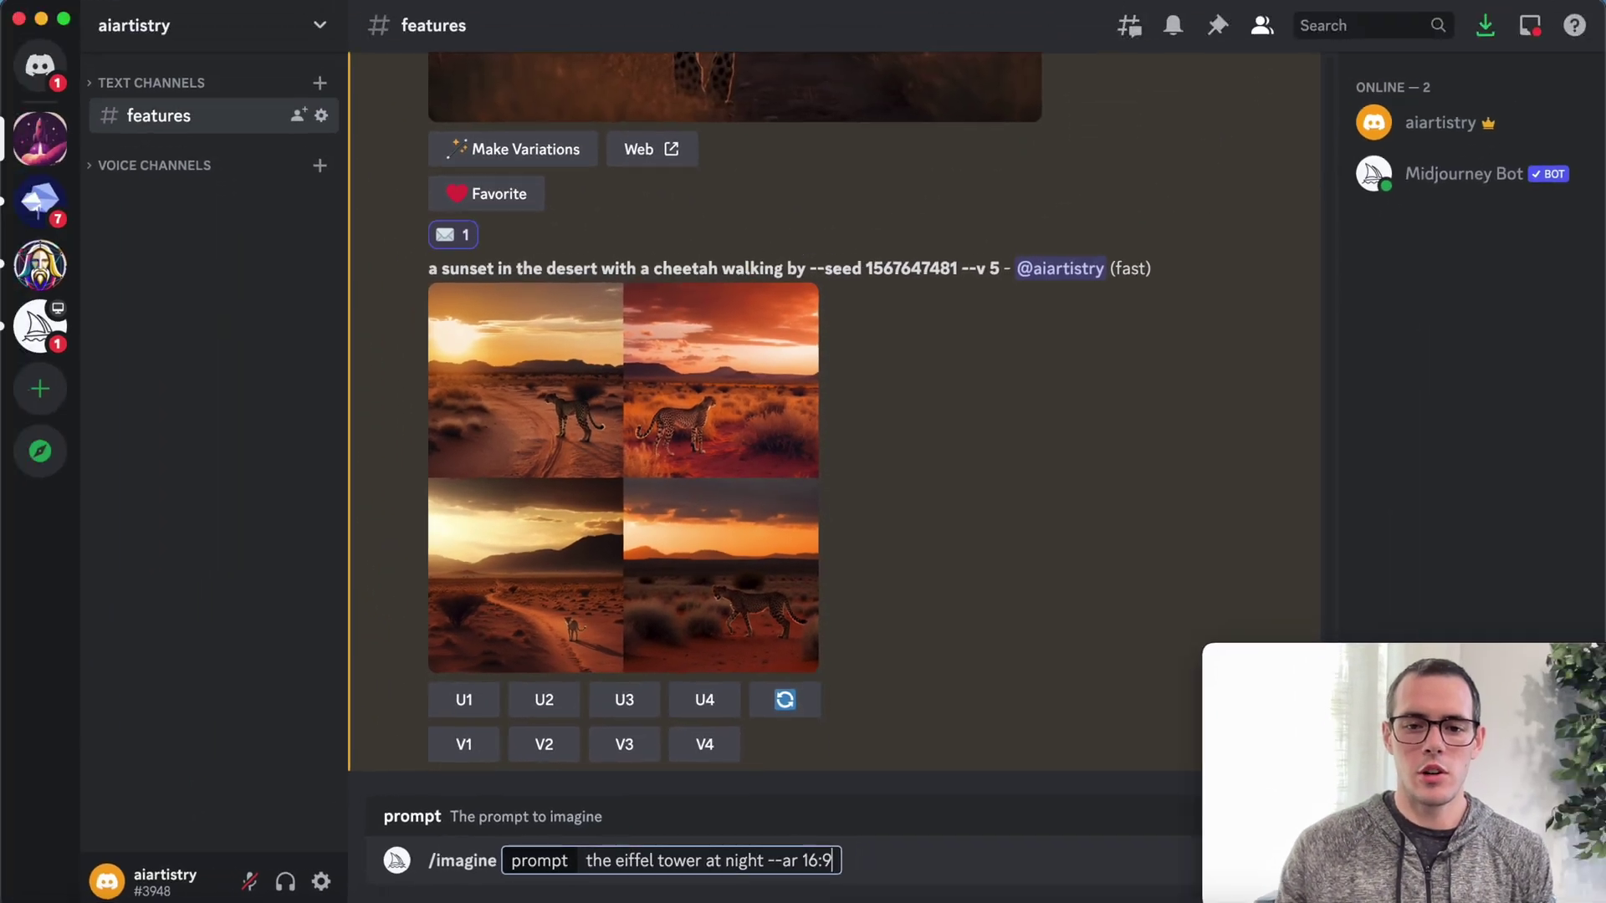
key(Return)
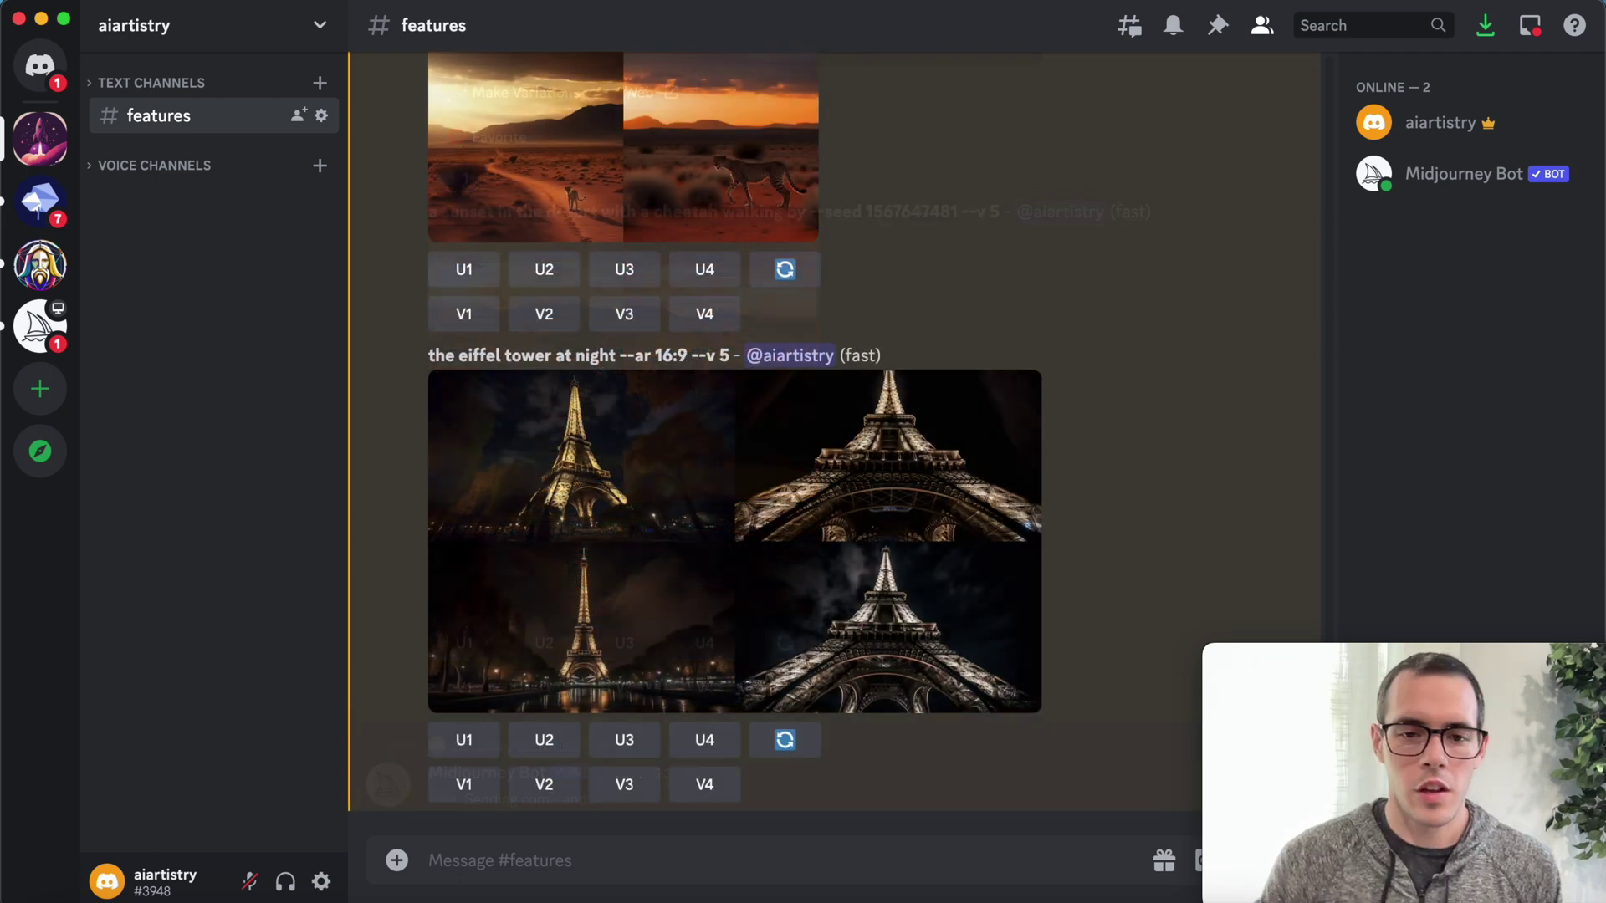
Step: View the Eiffel Tower grid enlarged, then close it and click into the message box
click(591, 459)
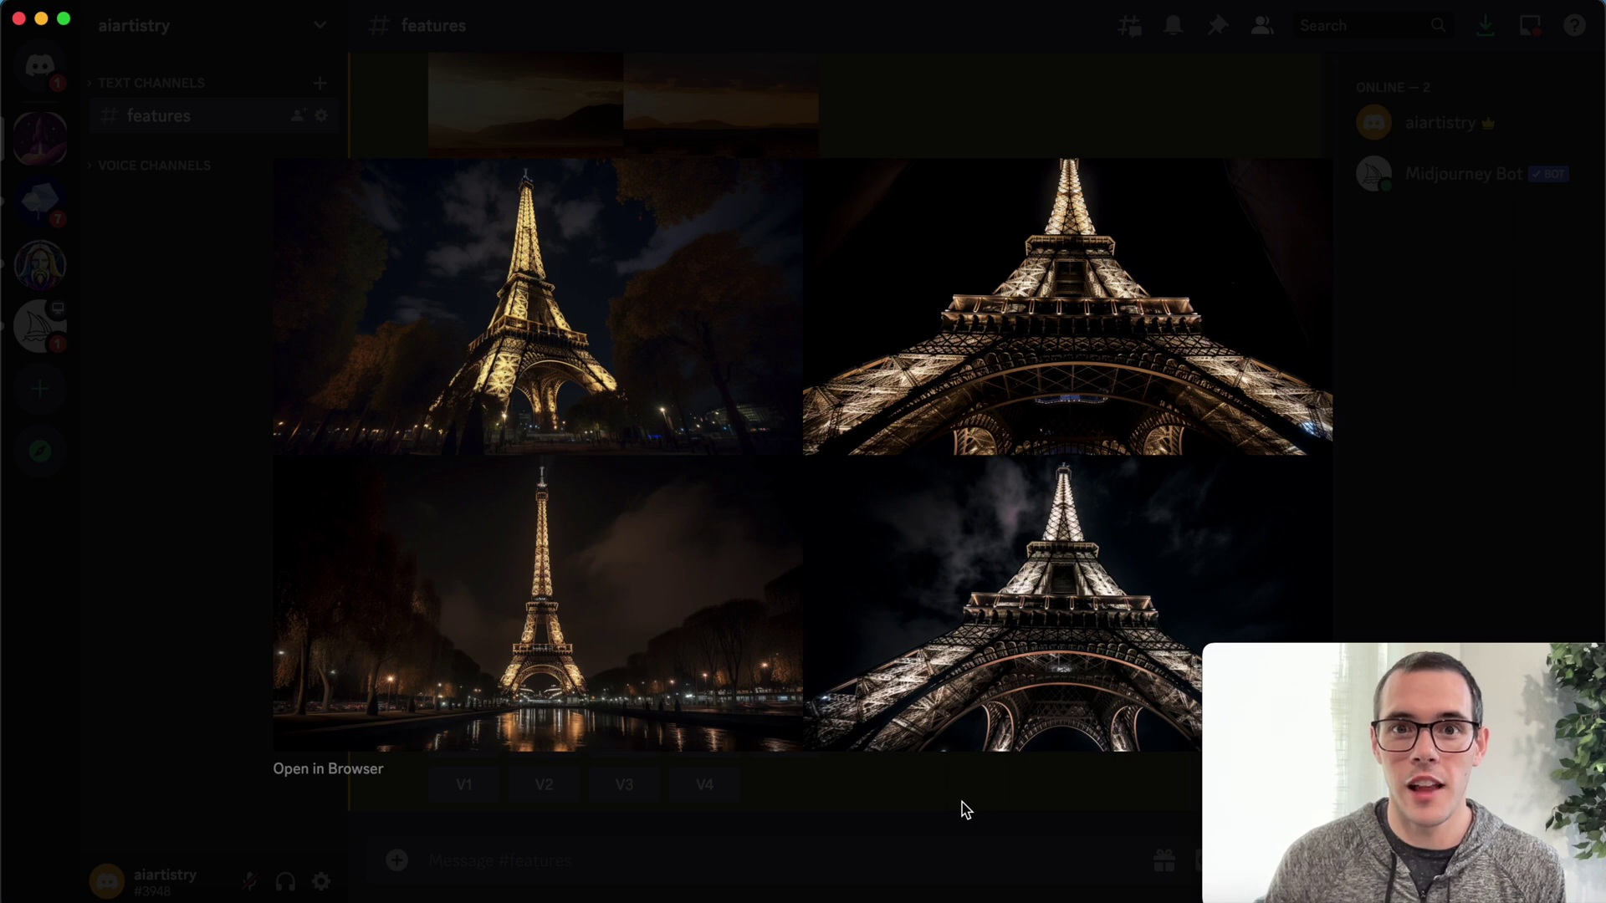
click(962, 809)
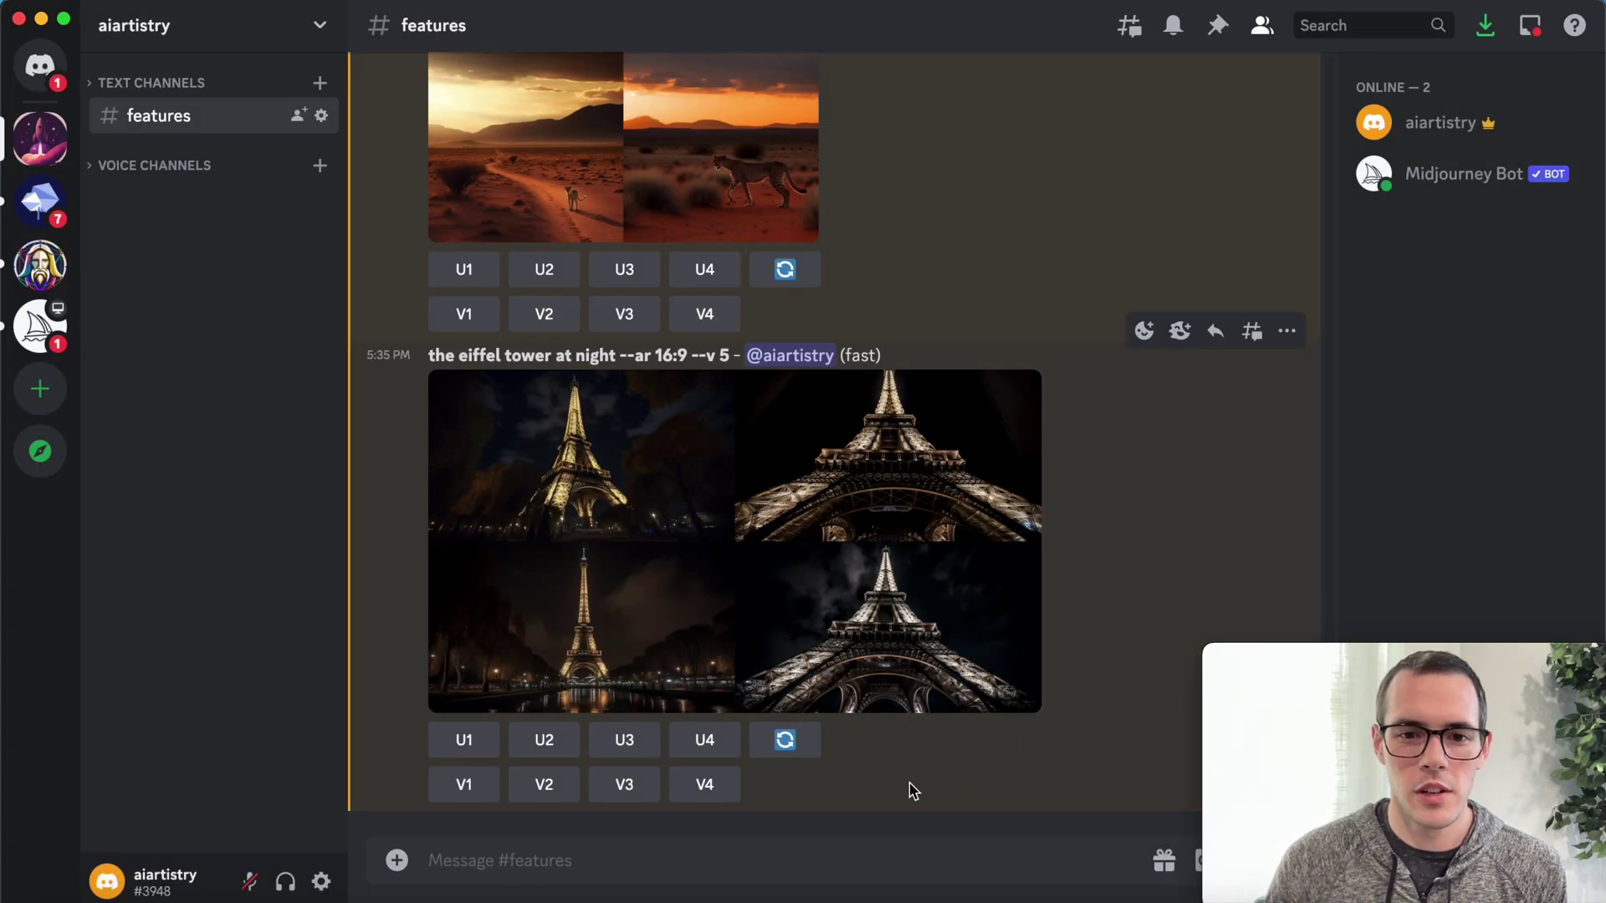
click(815, 870)
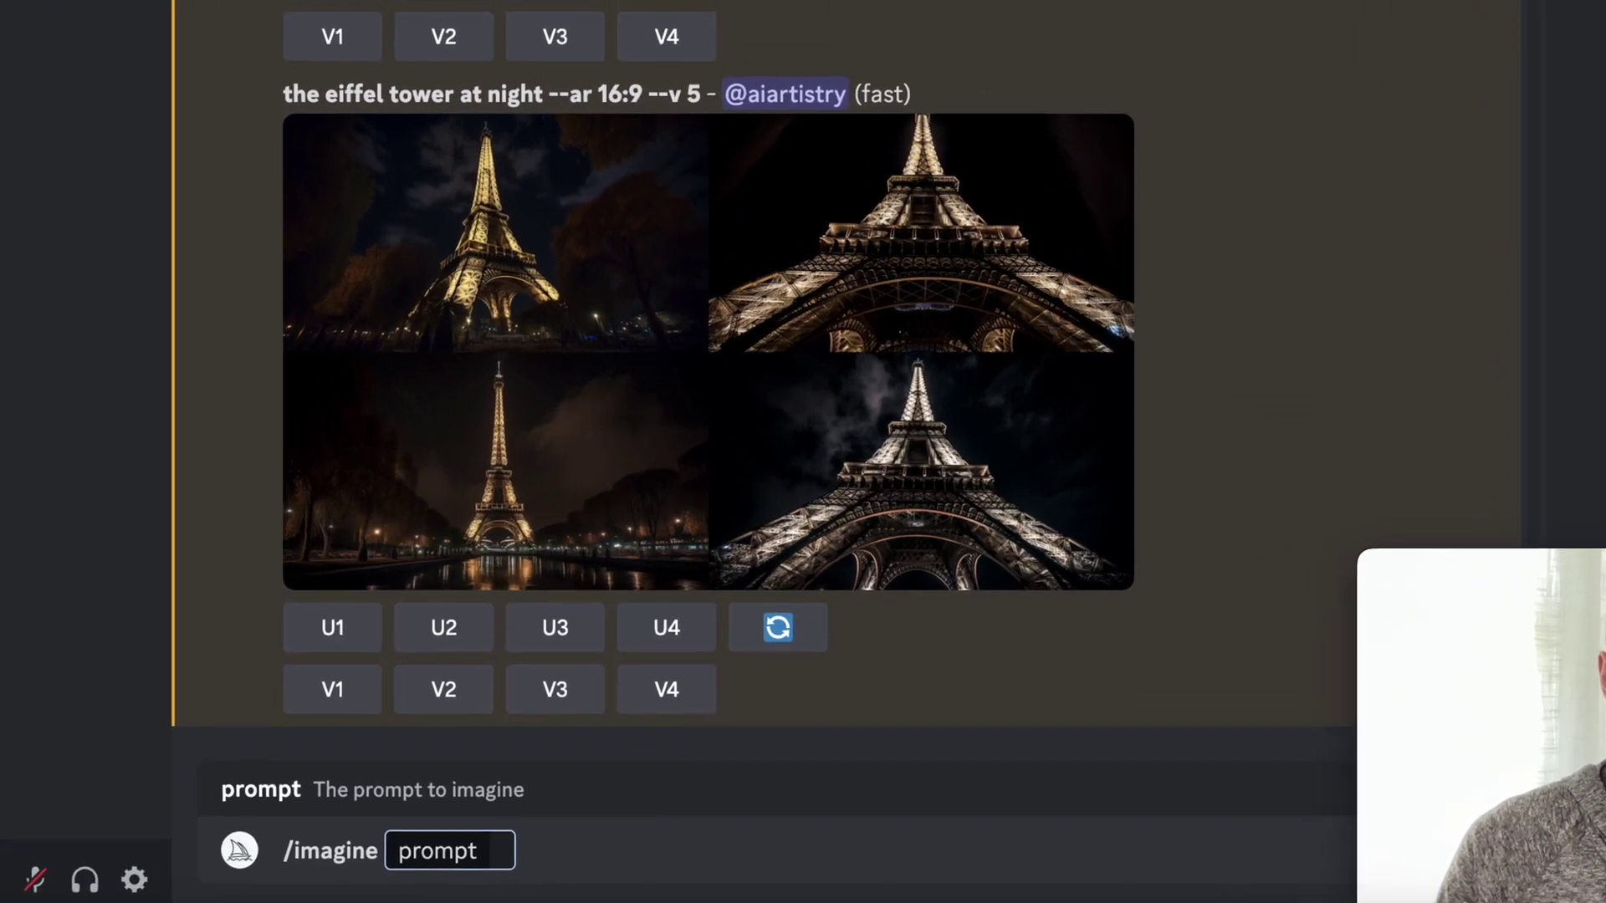
Step: Submit the prompt 'a battle during world war 2 --niji 5' to Midjourney
text(a)
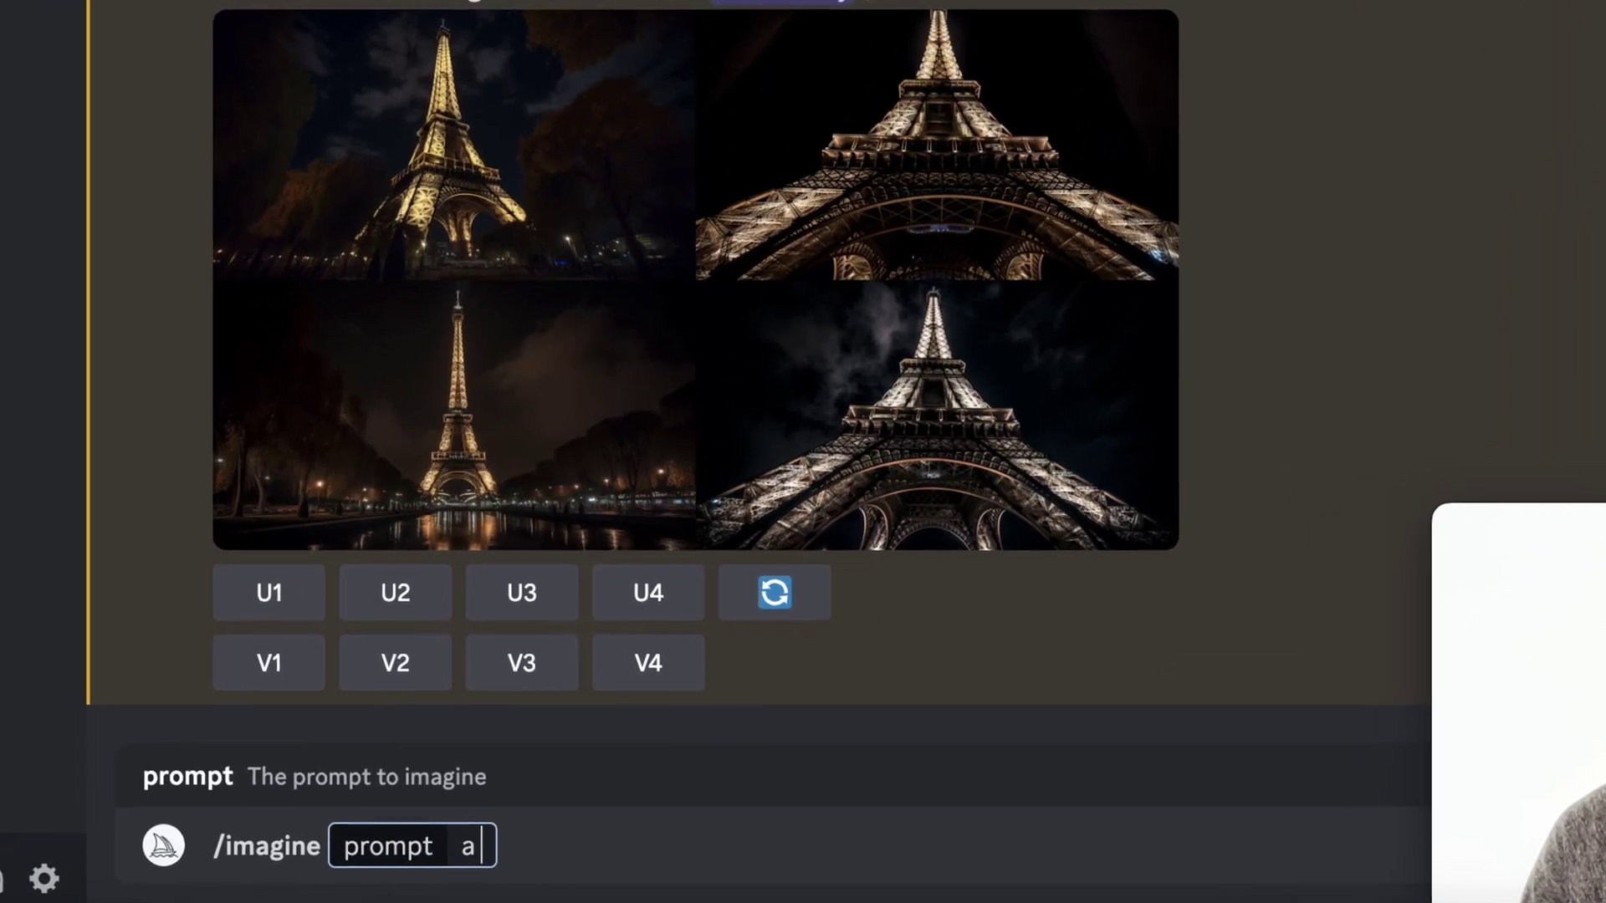
text( battle during w)
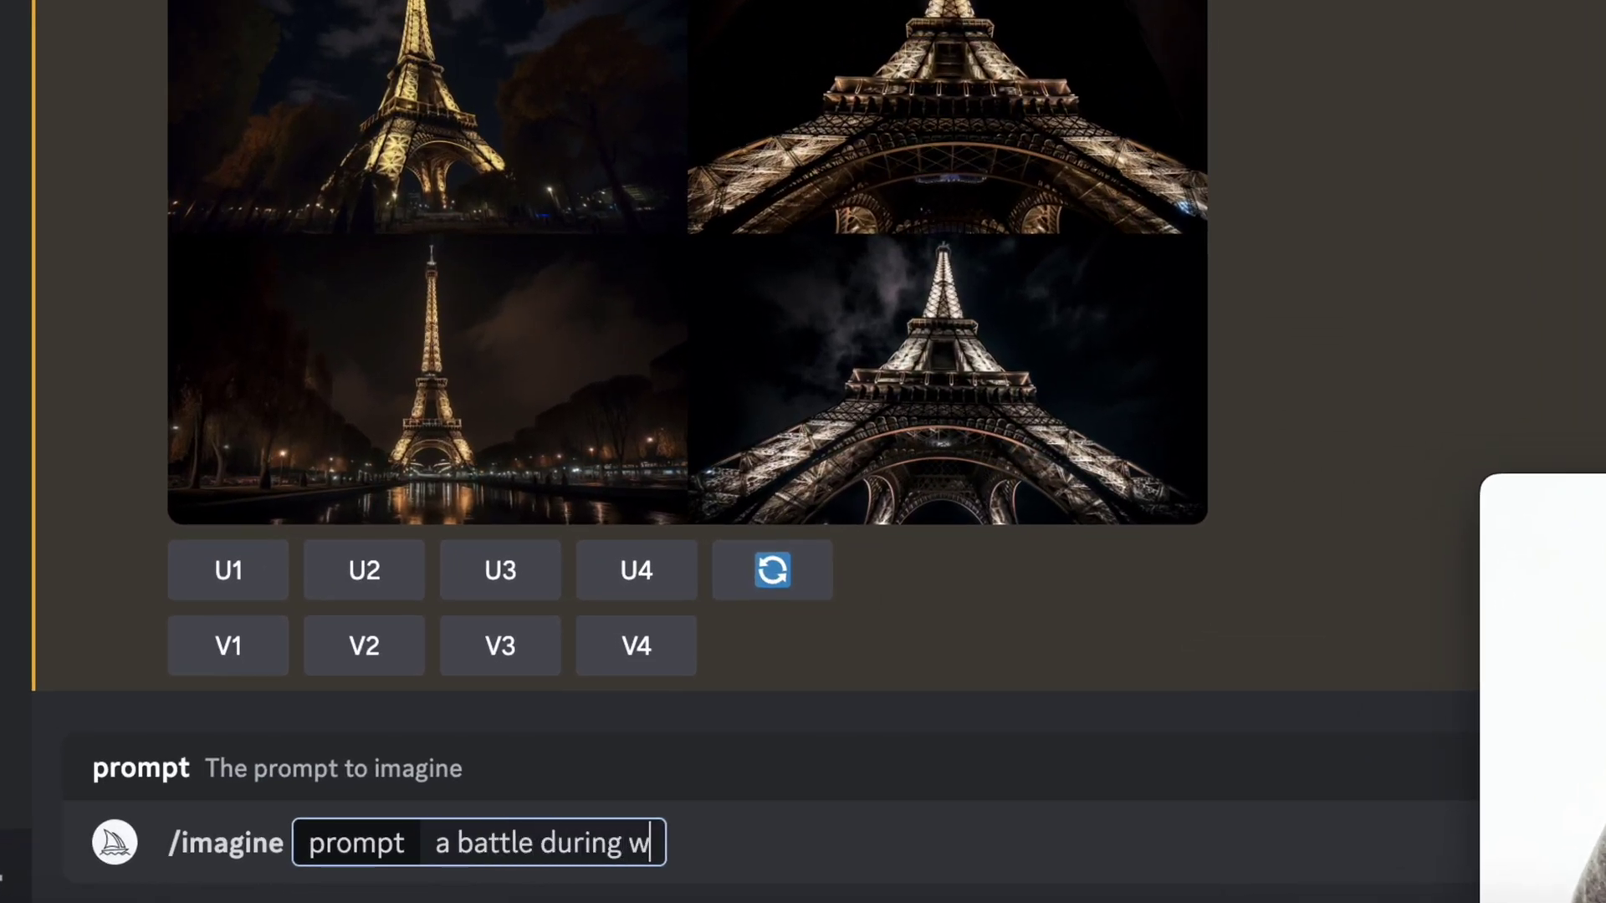
text(orld war )
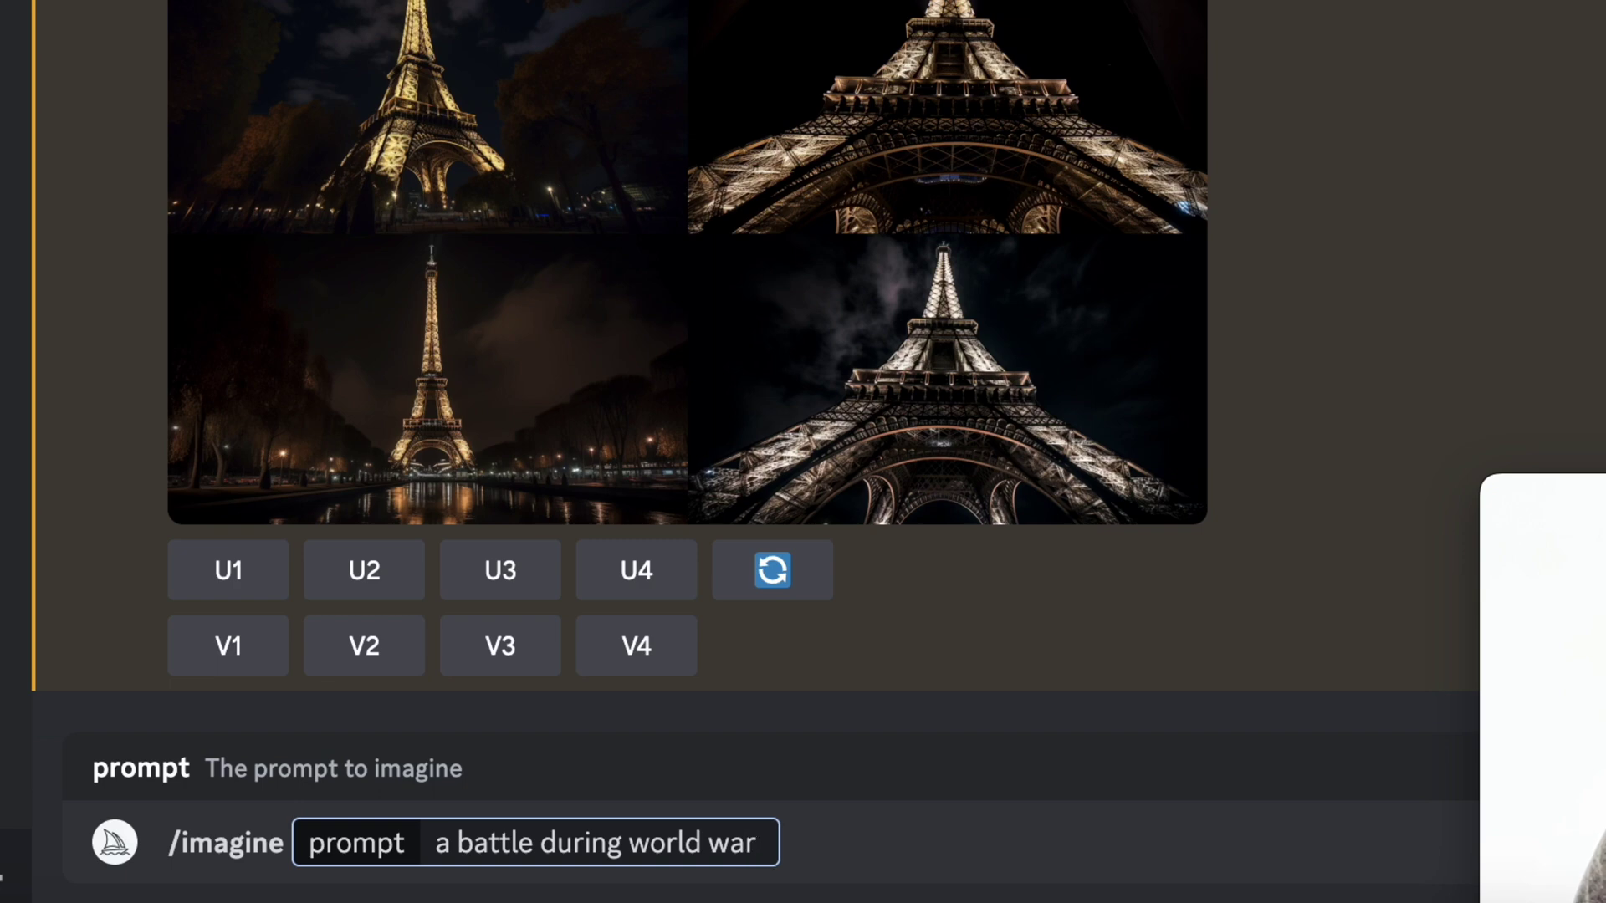
text(2)
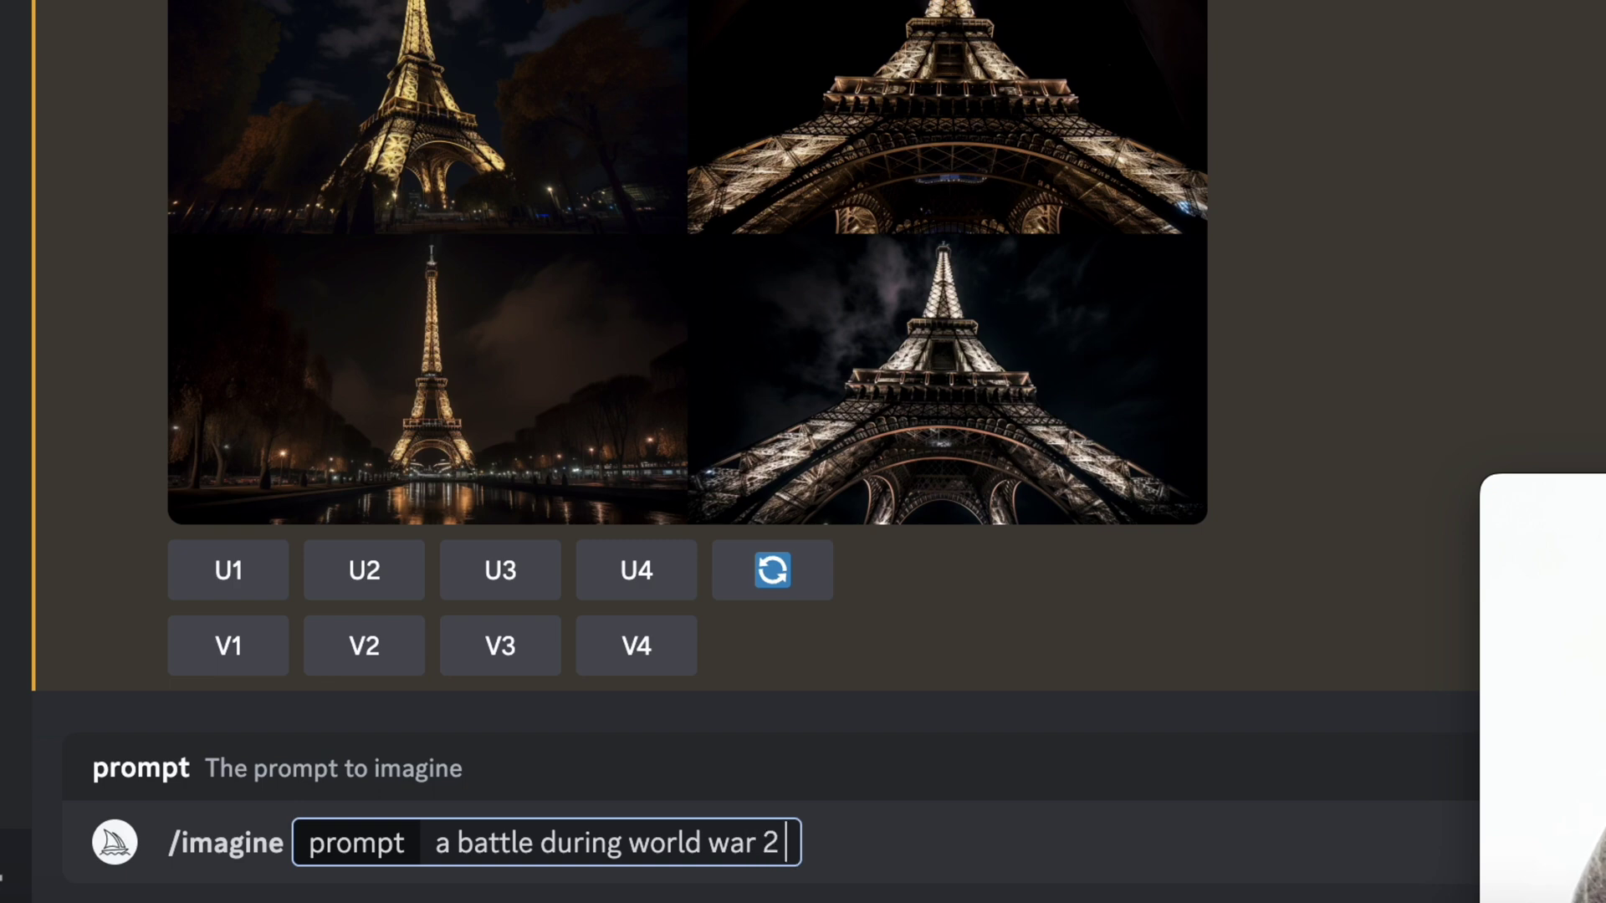
text( --niji)
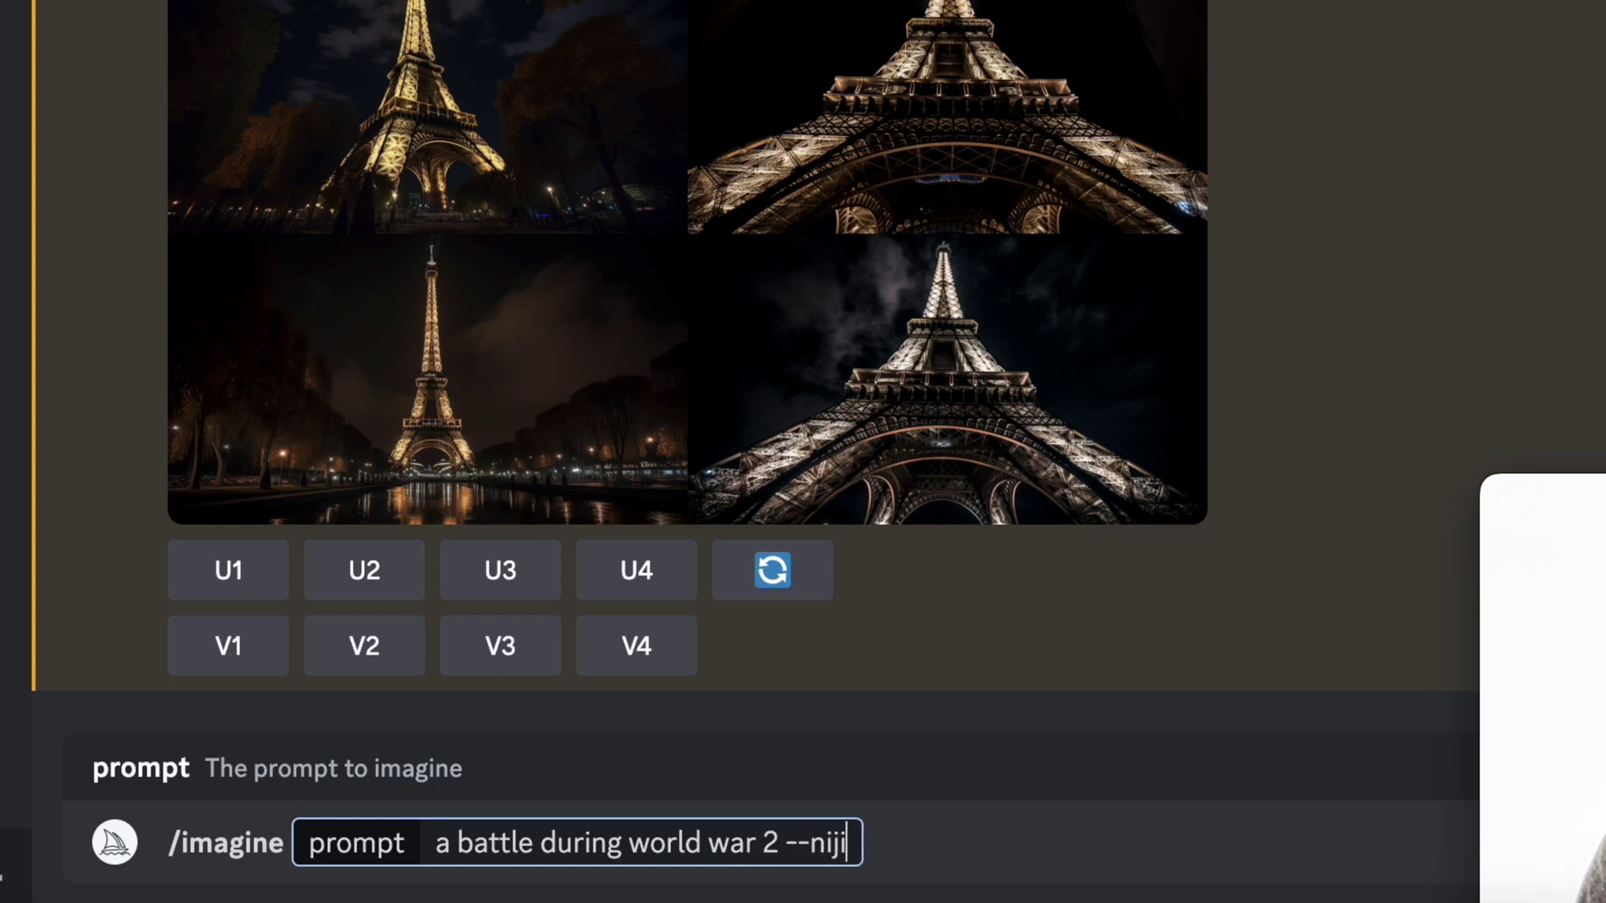
text( 5)
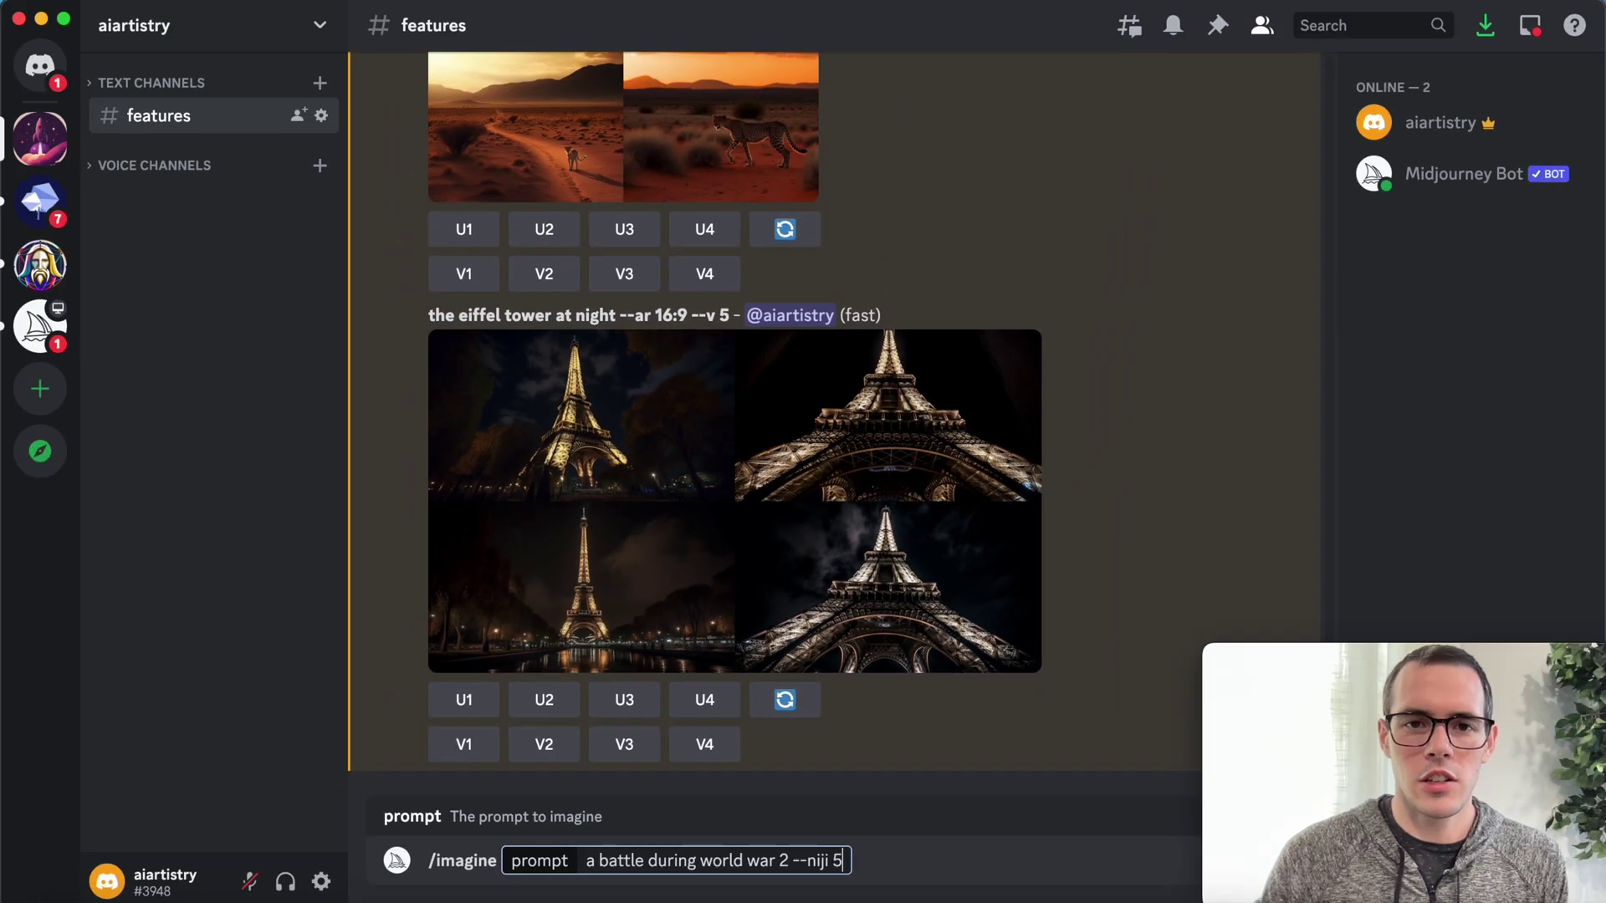
key(Return)
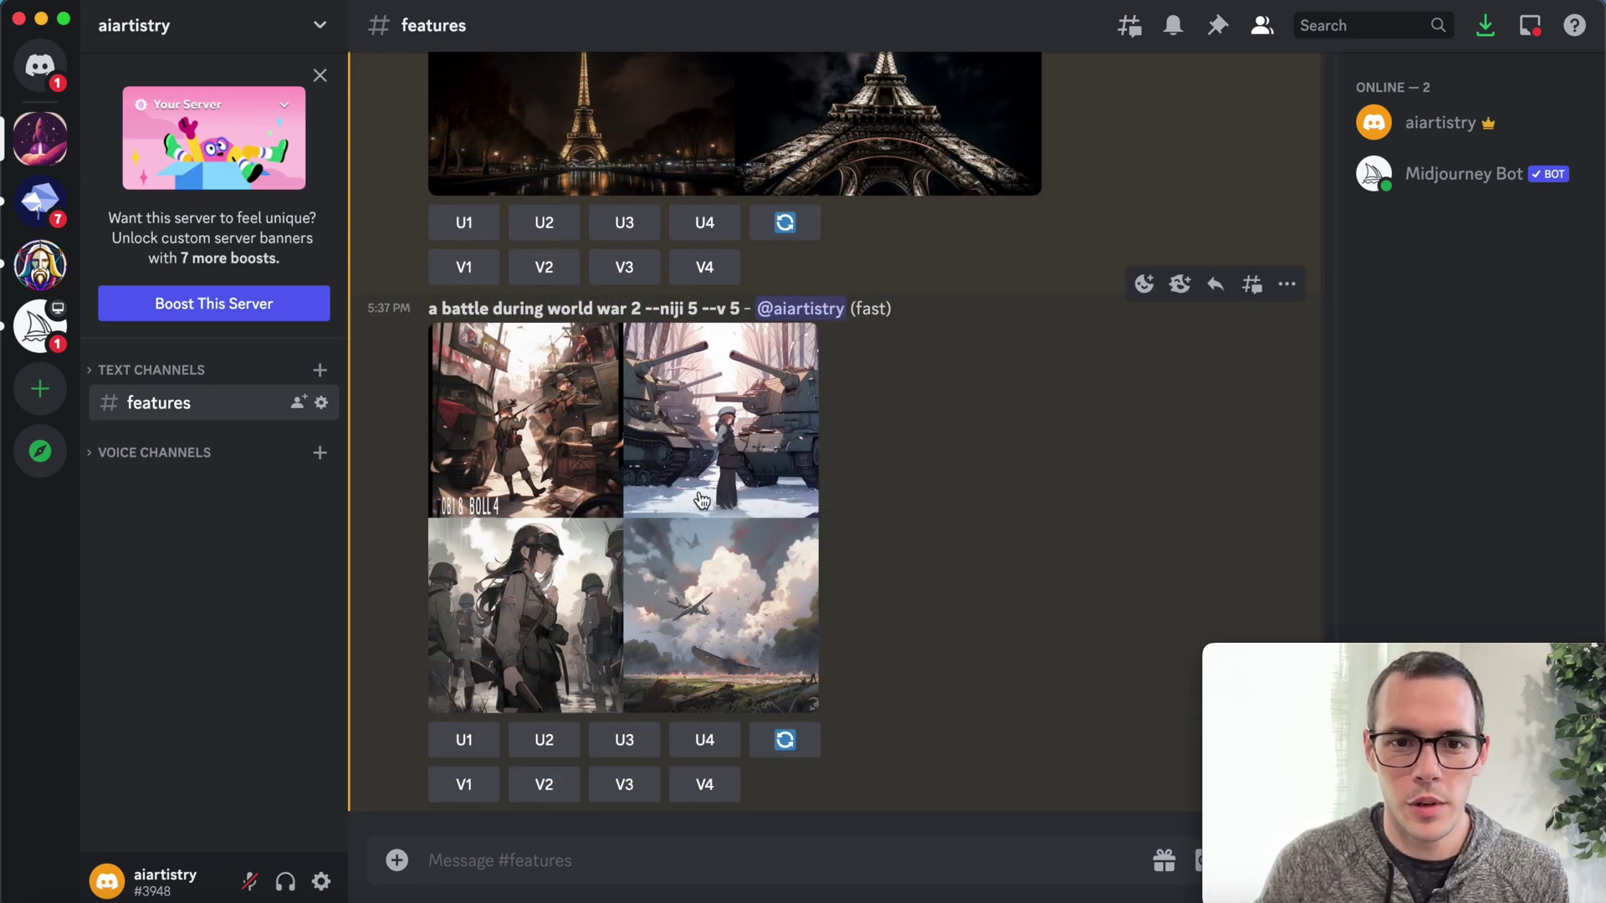
Step: Enlarge the finished anime World War 2 battle grid to inspect it, then close the viewer
click(700, 502)
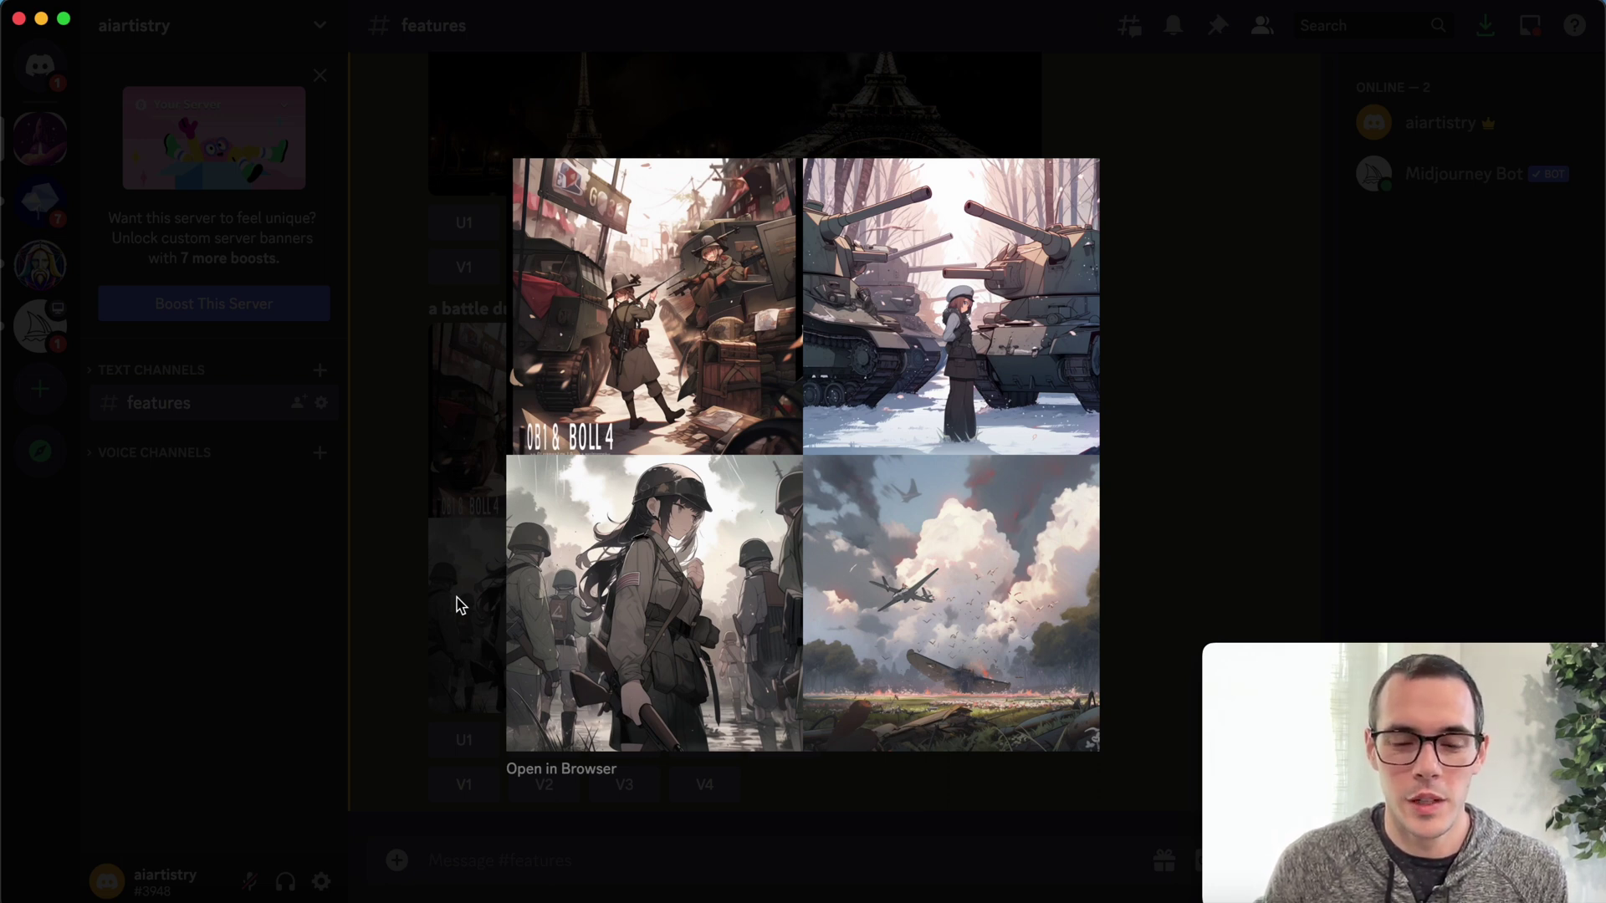
click(809, 831)
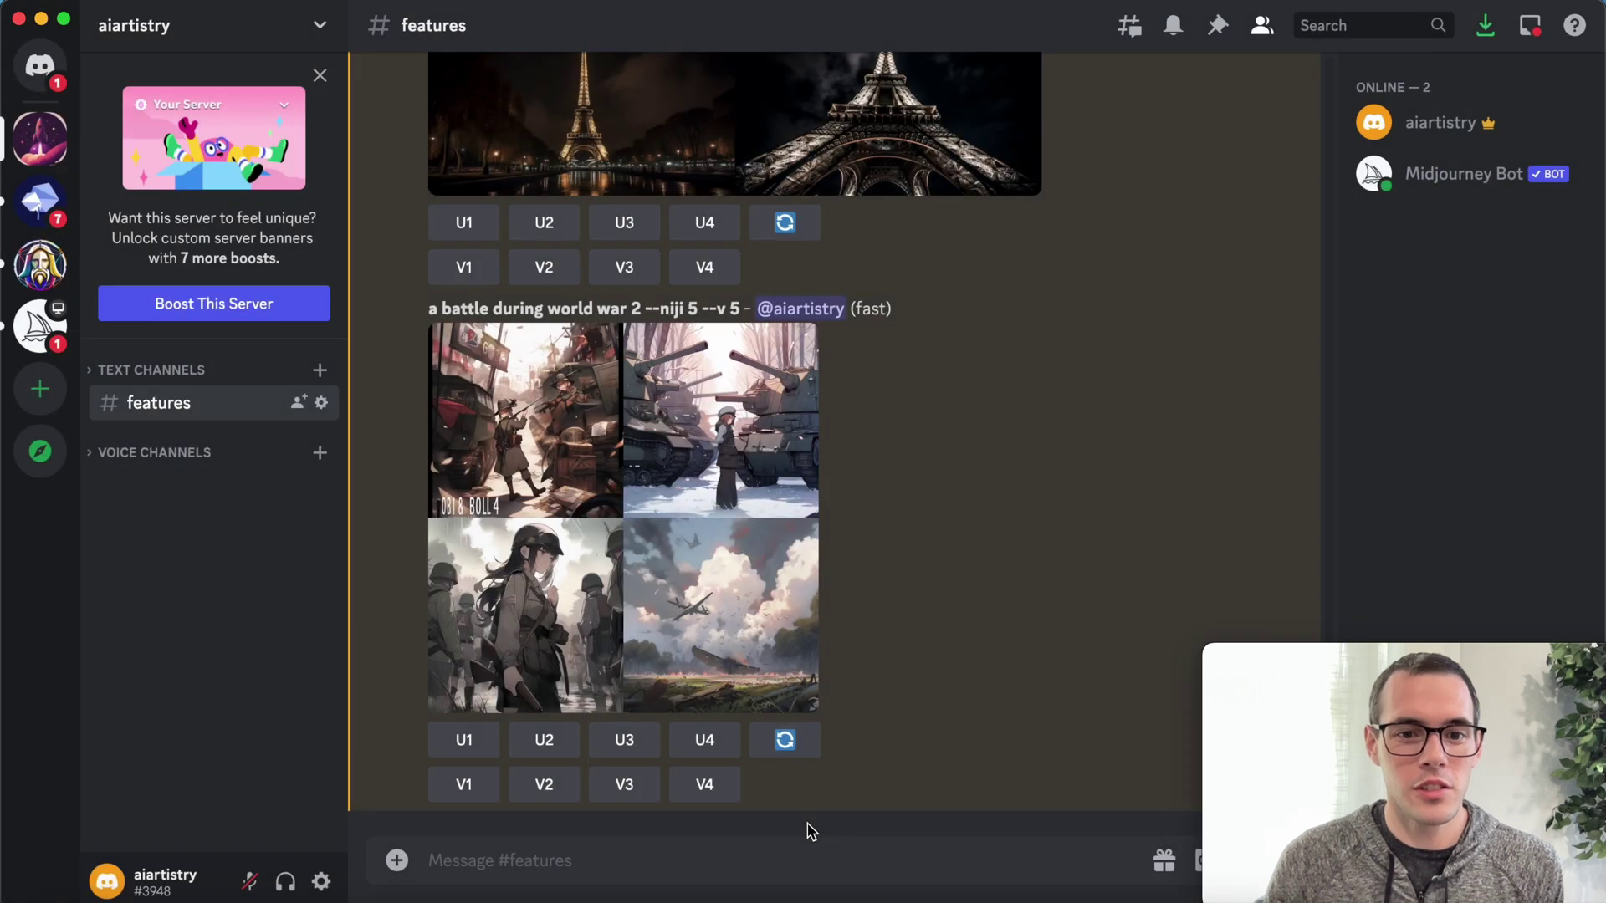